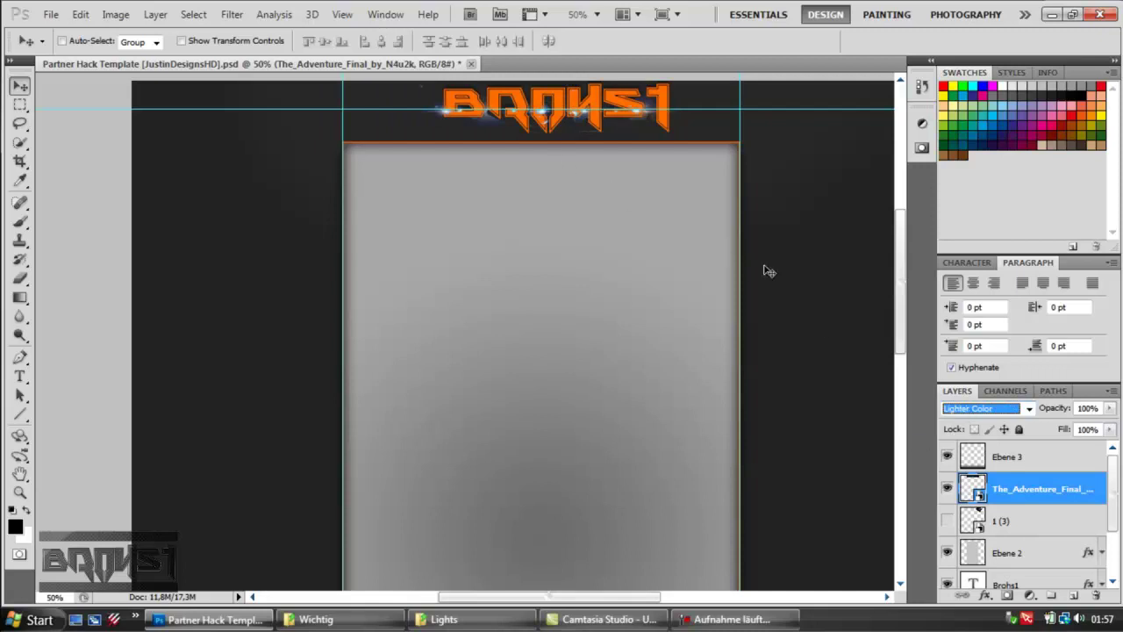
# Step: Scale the The_Adventure_Final light layer to about 156% width and 225% height, centred behind the orange header title
pyautogui.hotkey('ctrl', 't')
pyautogui.moveTo(526, 201); pyautogui.dragTo(711, 252)
pyautogui.scroll(-8, 711, 253)
pyautogui.moveTo(513, 333); pyautogui.dragTo(429, 411)
pyautogui.moveTo(730, 263); pyautogui.dragTo(755, 228)
pyautogui.moveTo(487, 311); pyautogui.dragTo(555, 170)
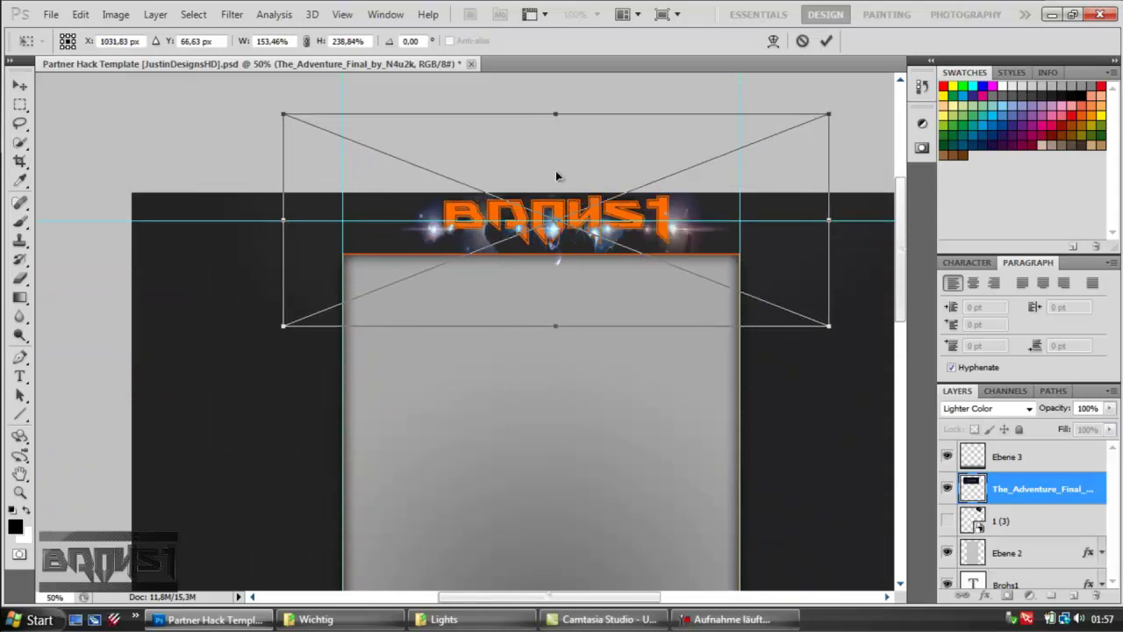
pyautogui.moveTo(273, 226); pyautogui.dragTo(279, 225)
pyautogui.moveTo(548, 115); pyautogui.dragTo(550, 126)
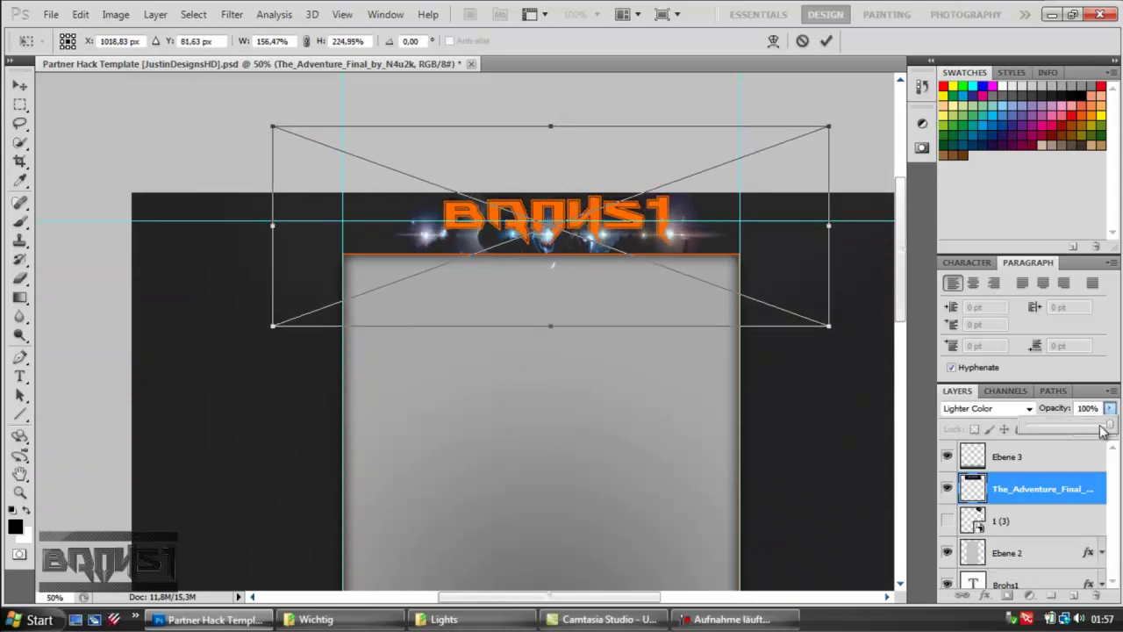
# Step: Lower the The_Adventure_Final layer's opacity to 43% and move it below the Brohs1 text layer
pyautogui.moveTo(1103, 428); pyautogui.dragTo(1079, 425)
pyautogui.click(825, 41)
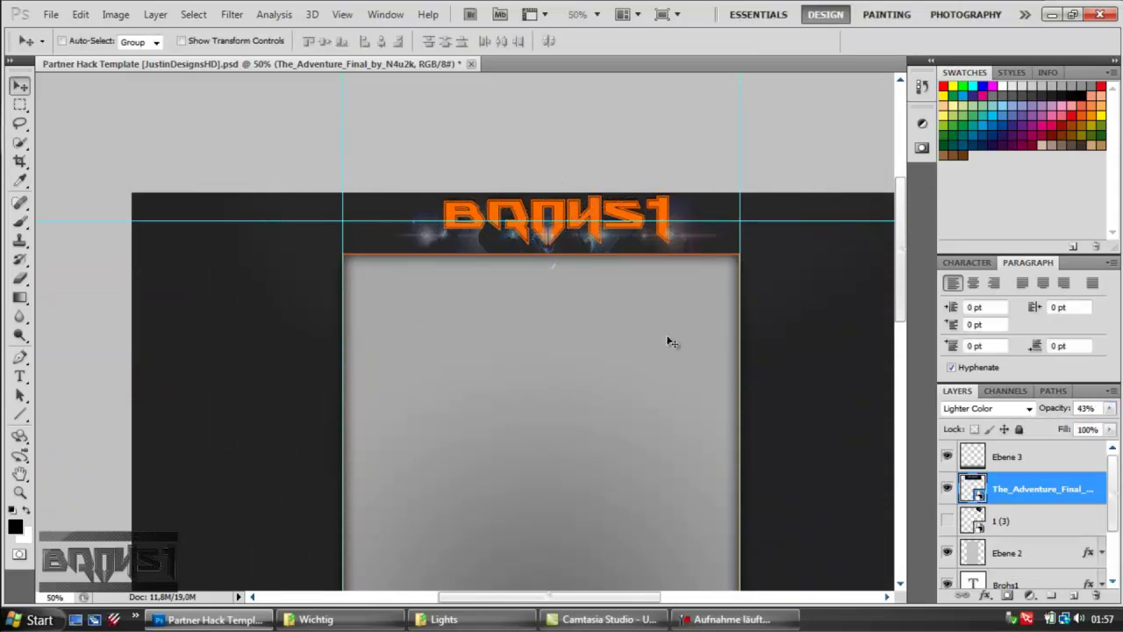
pyautogui.moveTo(1000, 491); pyautogui.dragTo(1006, 530)
pyautogui.scroll(1, 1000, 493)
# Step: Show the hidden 1 (3) light layer and move it directly below the Brohs1 text layer
pyautogui.click(1003, 459)
pyautogui.click(946, 456)
pyautogui.scroll(-1, 993, 491)
pyautogui.scroll(1, 1009, 478)
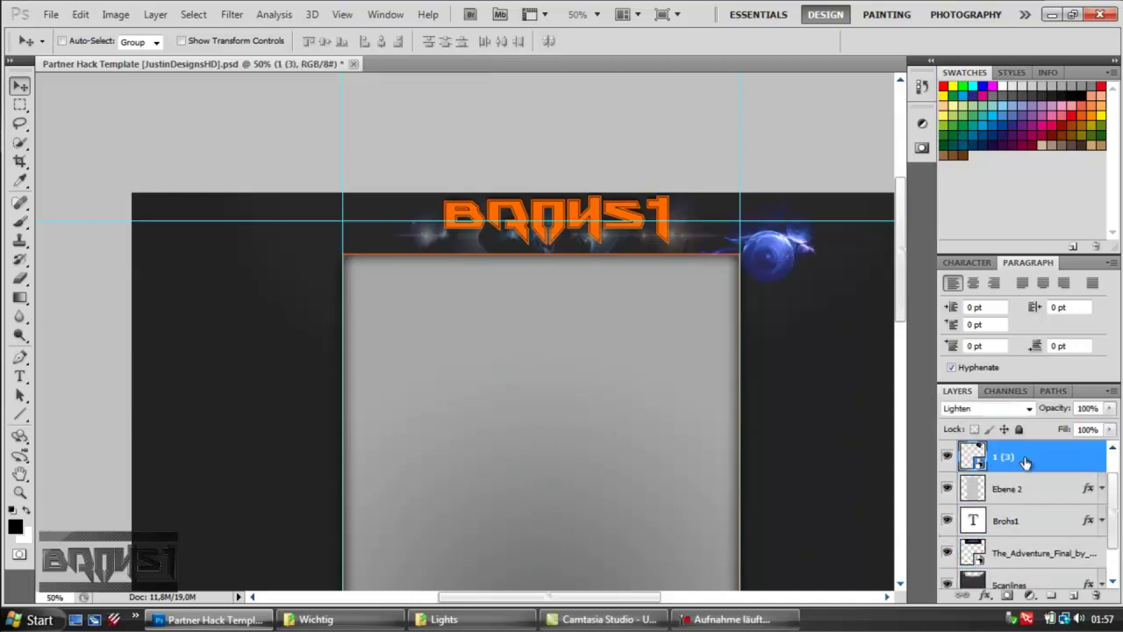
pyautogui.moveTo(1025, 461); pyautogui.dragTo(1002, 518)
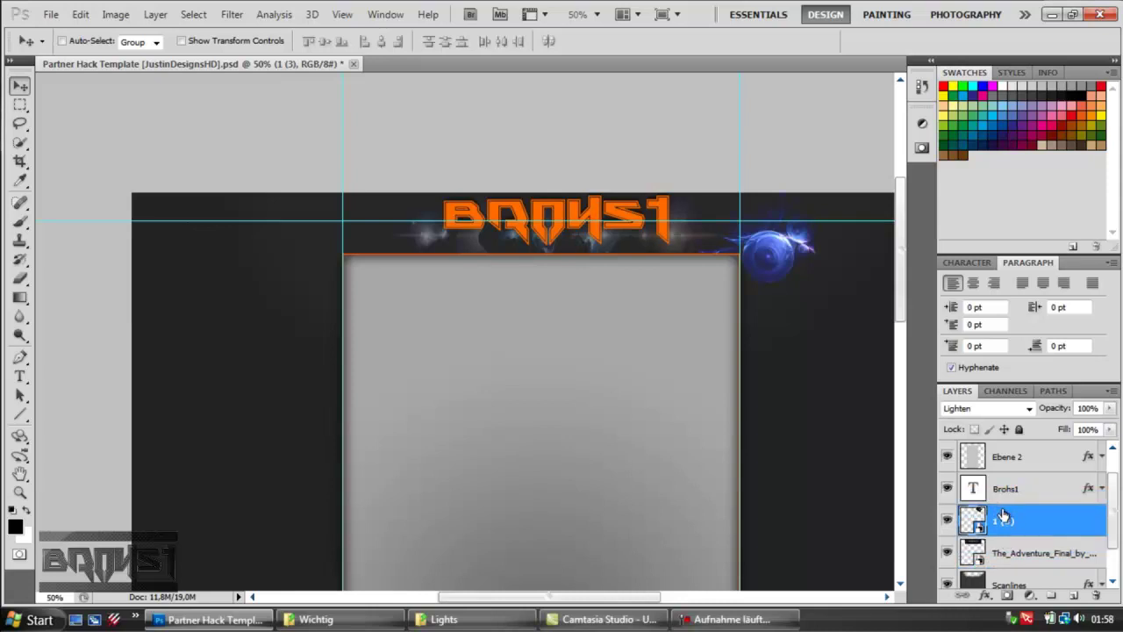
# Step: Duplicate the 1 (3) light layer and place the copy at the grey panel's upper left corner
pyautogui.rightClick(1003, 519)
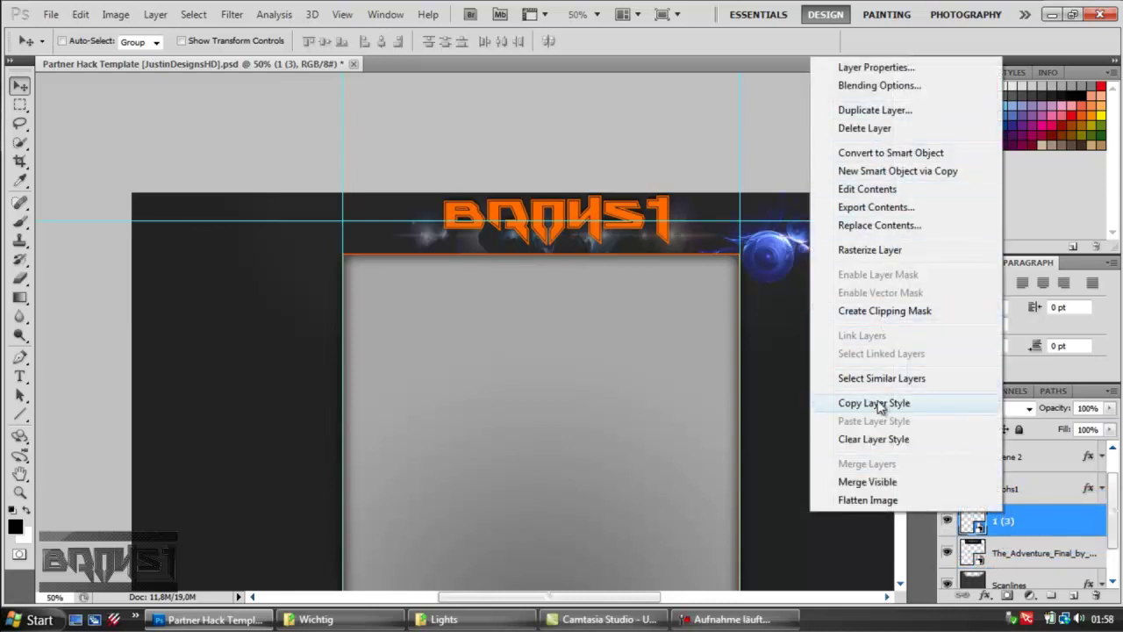
pyautogui.click(874, 110)
pyautogui.press('Return')
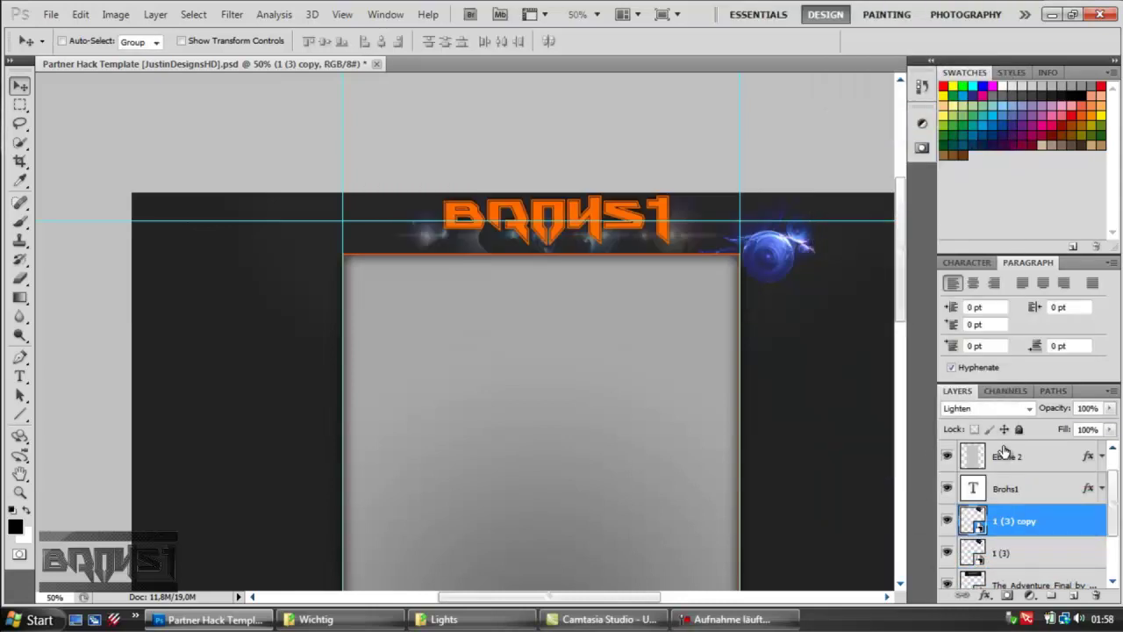
pyautogui.moveTo(752, 257); pyautogui.dragTo(325, 255)
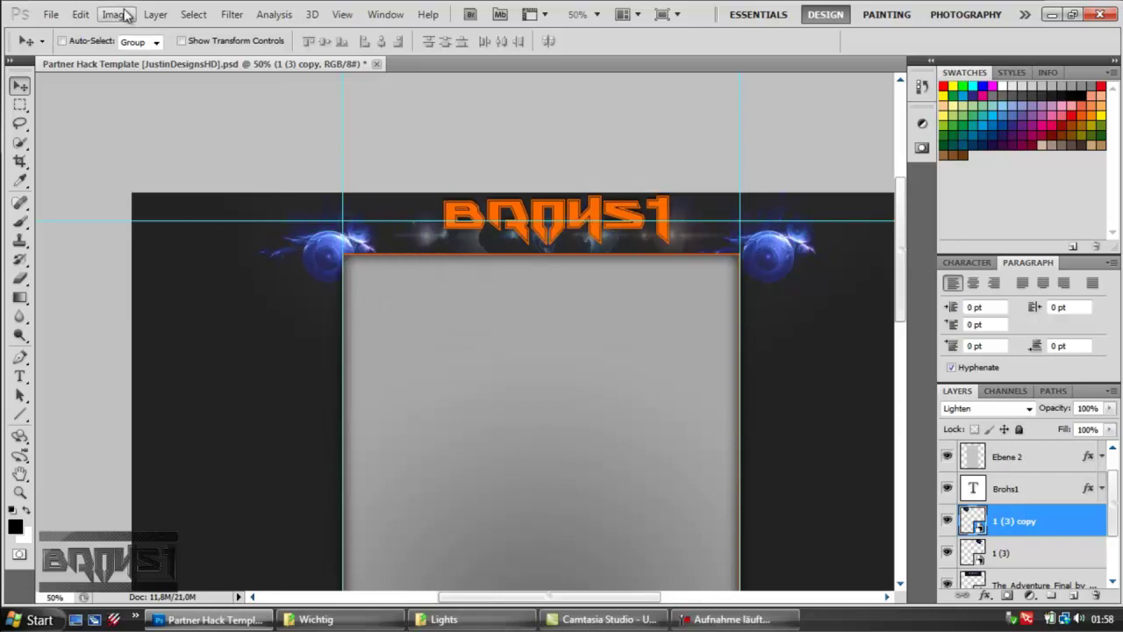
# Step: Try rotating the copied blue light by 180° and 90° and flipping it vertically
pyautogui.click(124, 15)
pyautogui.moveTo(246, 332)
pyautogui.click(351, 465)
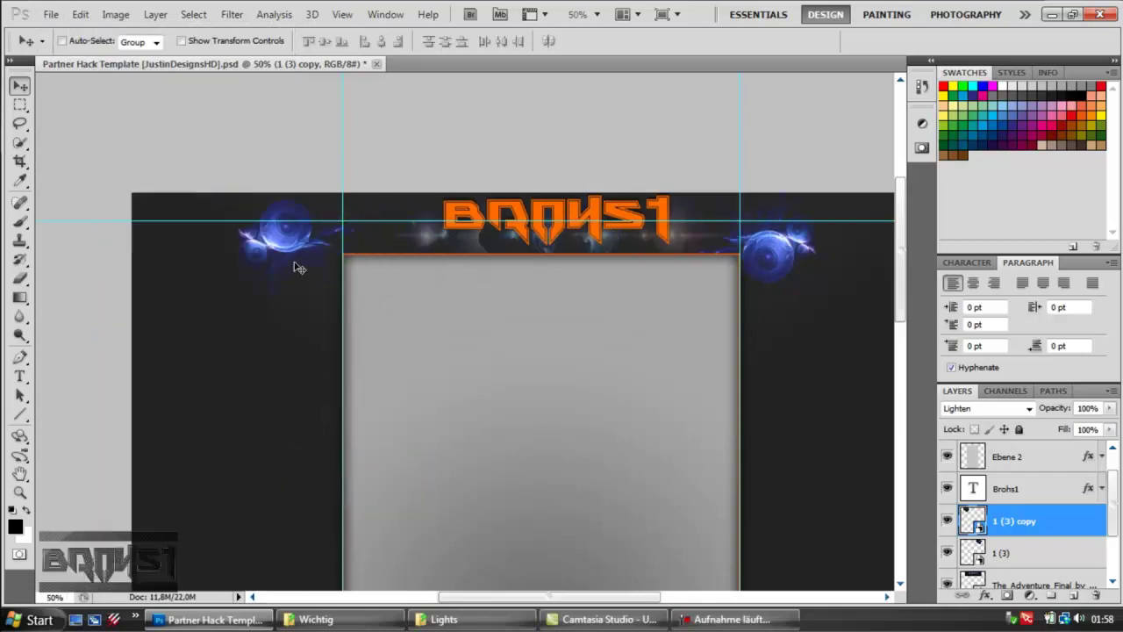
pyautogui.click(80, 15)
pyautogui.moveTo(219, 333)
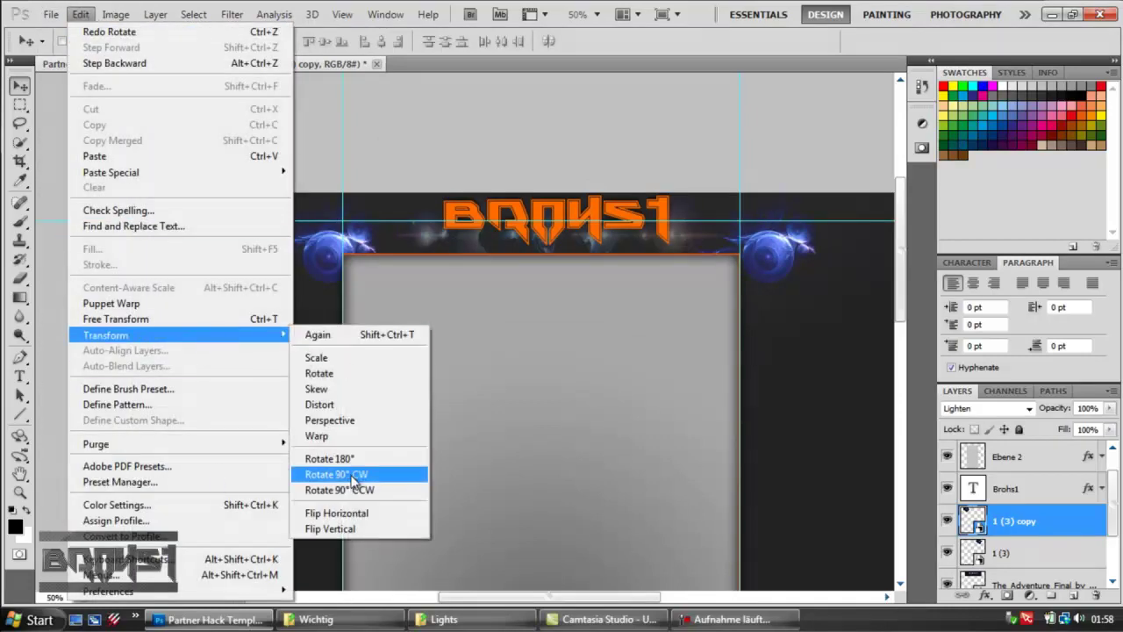
pyautogui.click(360, 478)
pyautogui.click(79, 15)
pyautogui.moveTo(155, 331)
pyautogui.click(330, 459)
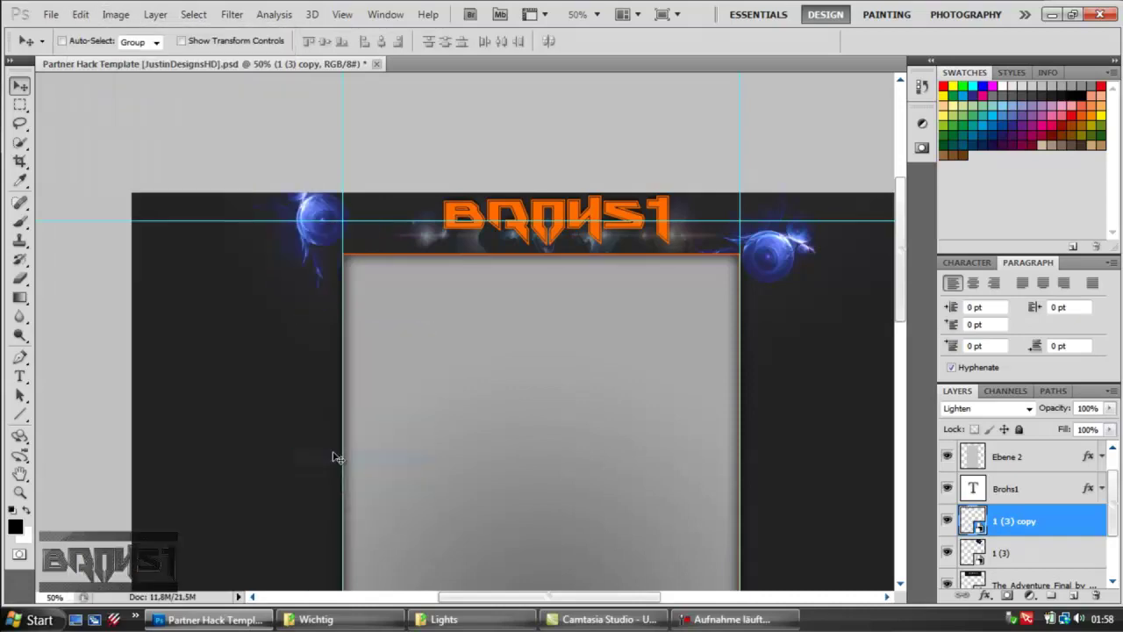
pyautogui.click(115, 15)
pyautogui.moveTo(80, 15)
pyautogui.moveTo(155, 323)
pyautogui.click(344, 478)
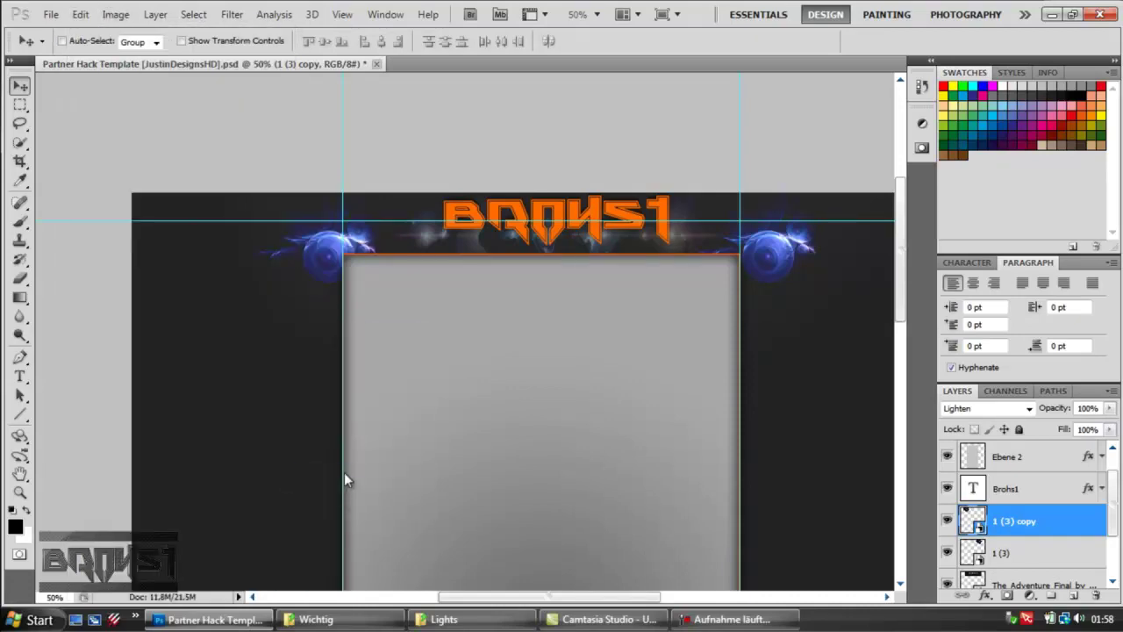
pyautogui.click(80, 15)
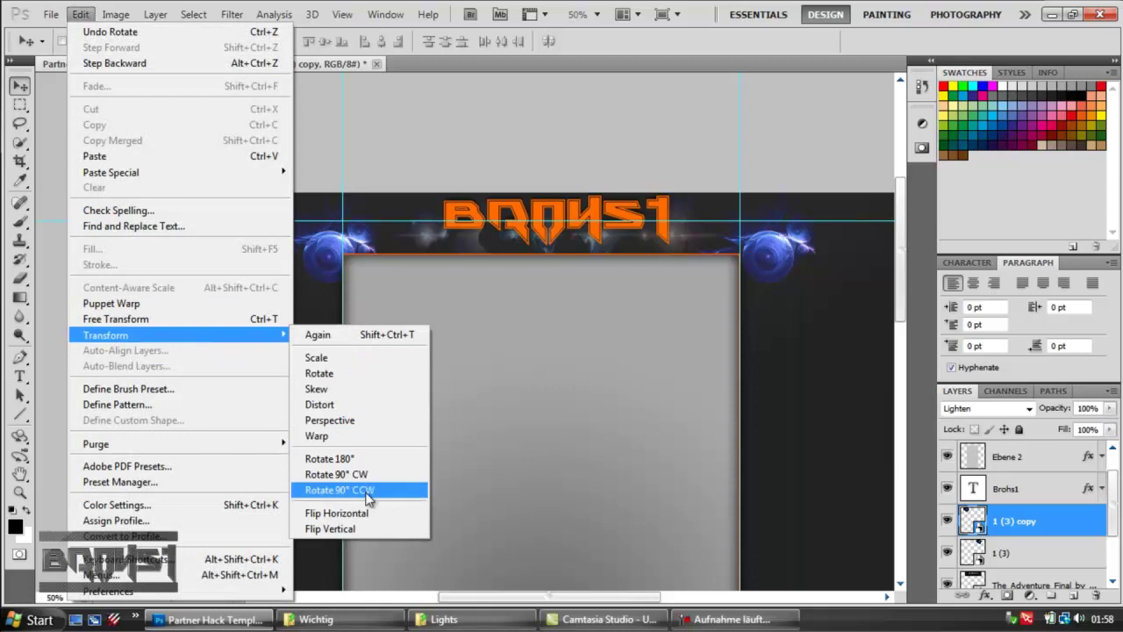
pyautogui.click(361, 528)
# Step: Flip the copied blue light horizontally and nudge it against the grey panel's upper left corner
pyautogui.click(80, 15)
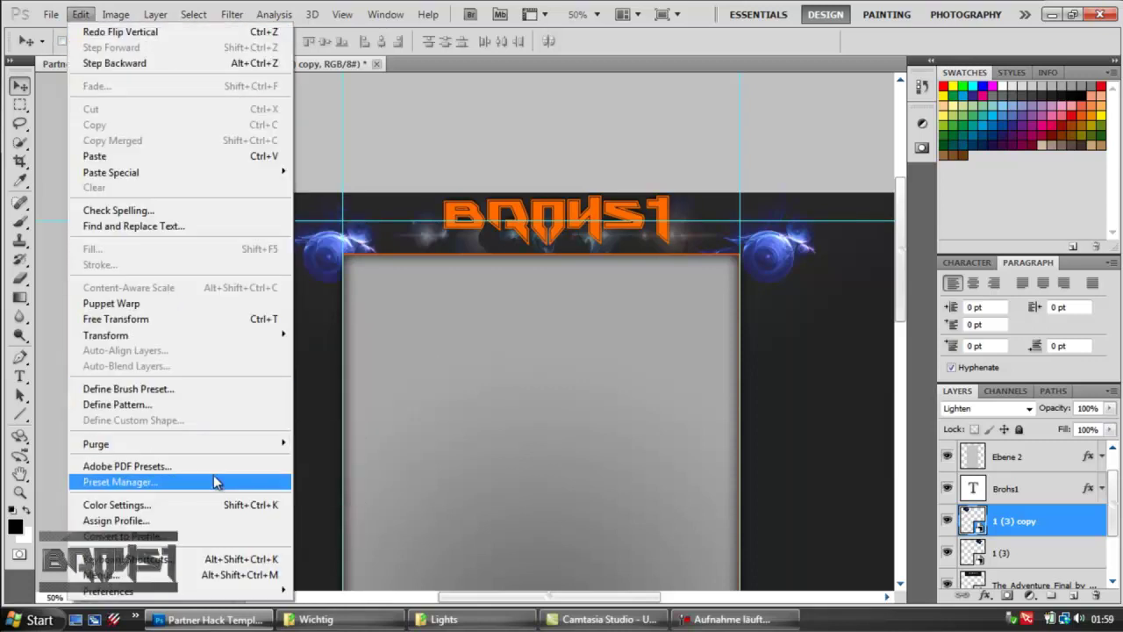
pyautogui.moveTo(158, 334)
pyautogui.click(344, 528)
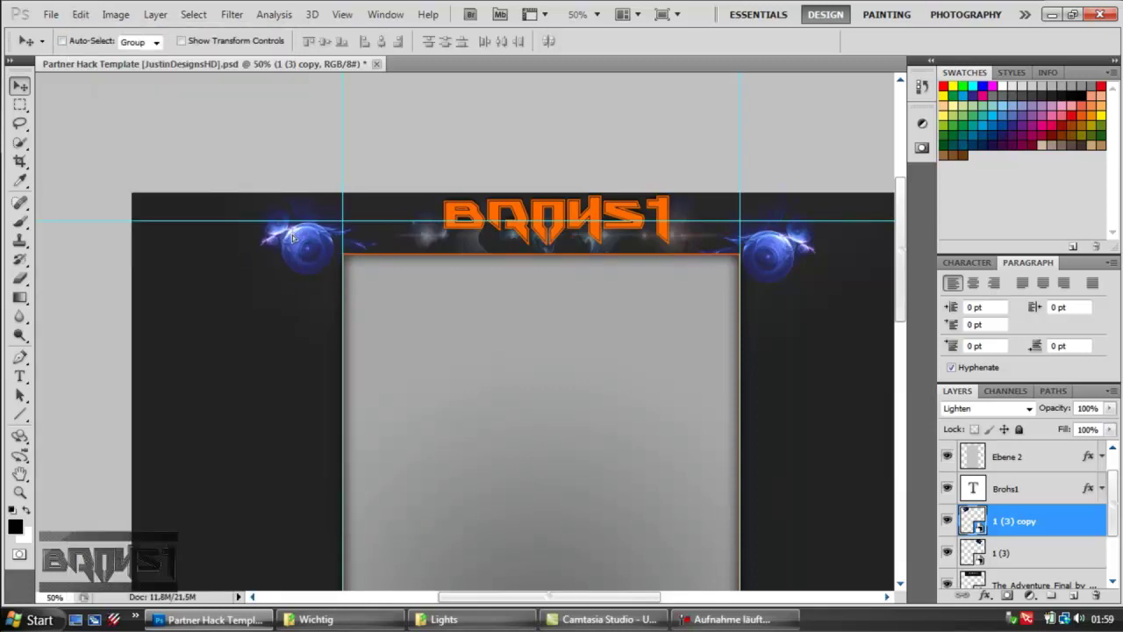
pyautogui.moveTo(297, 237); pyautogui.dragTo(306, 242)
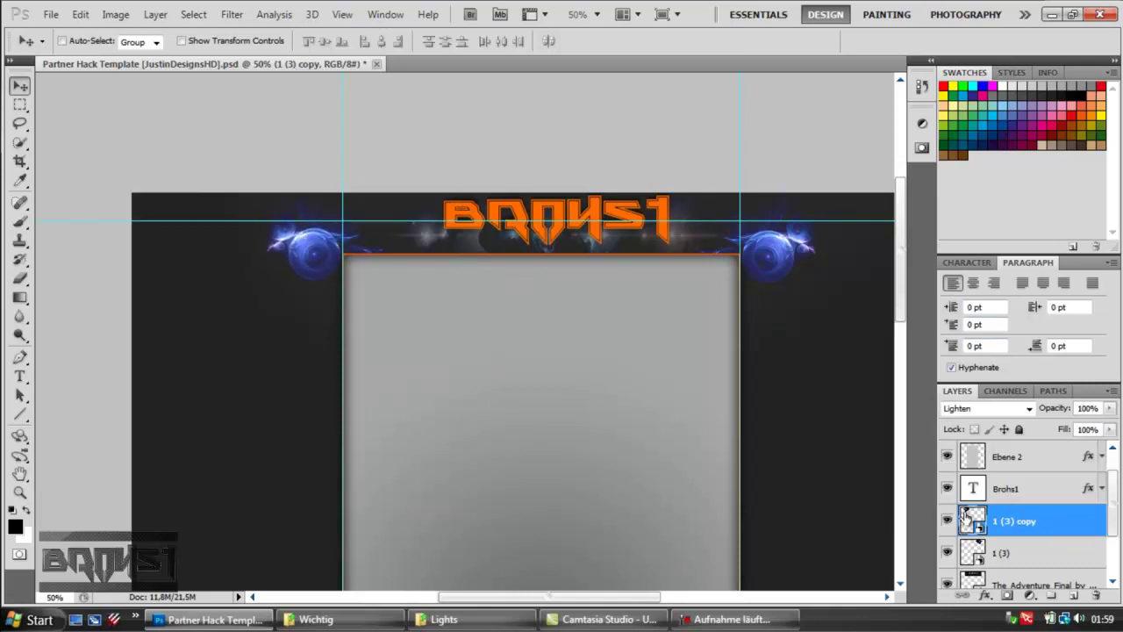
# Step: Create a new layer group above the 1 (3) copy layer and name it Lights
pyautogui.scroll(-1, 966, 518)
pyautogui.rightClick(1022, 496)
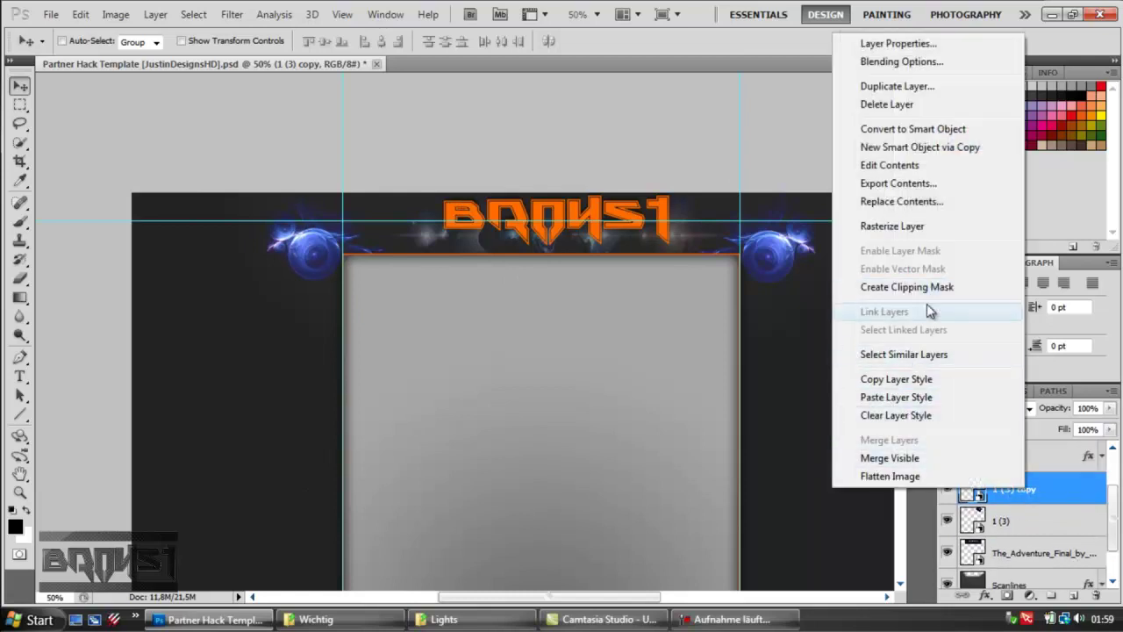
pyautogui.click(1031, 415)
pyautogui.click(1052, 595)
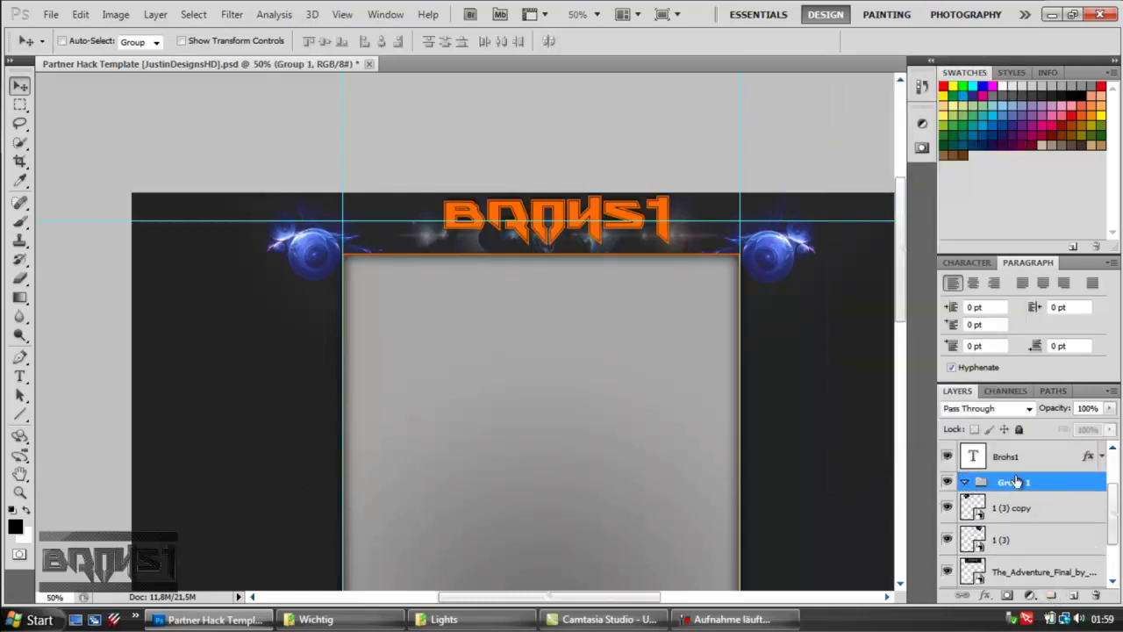
pyautogui.click(1020, 481)
pyautogui.write('Lights')
pyautogui.click(1033, 466)
# Step: Move the 1 (3) copy, 1 (3) and The_Adventure_Final layers into the Lights group and collapse the group
pyautogui.moveTo(1007, 501); pyautogui.dragTo(1009, 485)
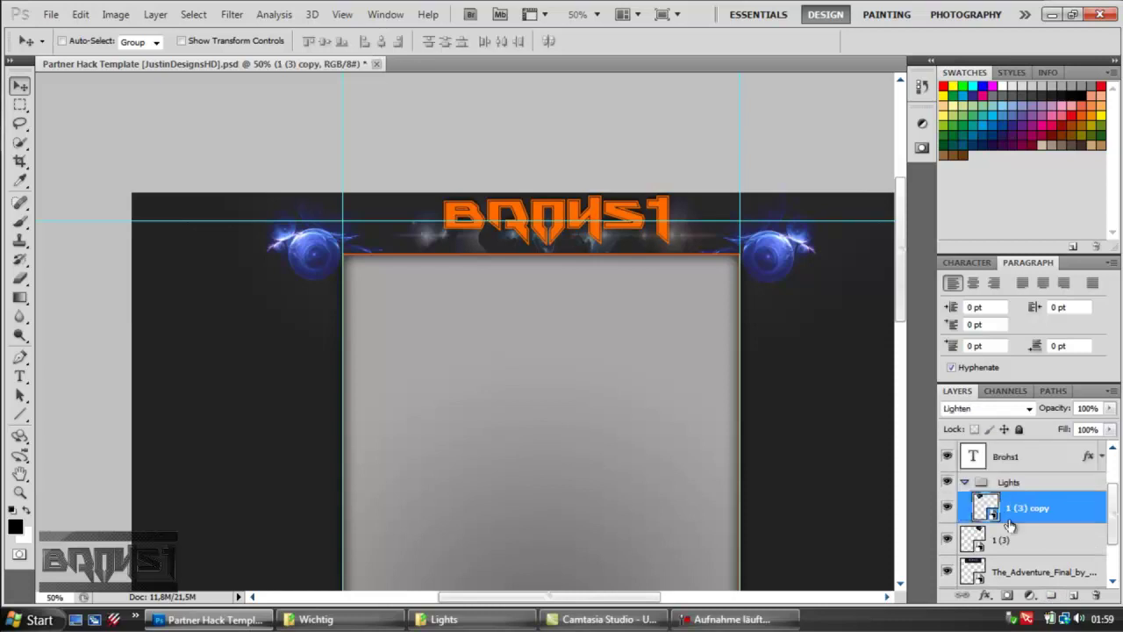
pyautogui.moveTo(1008, 531); pyautogui.dragTo(989, 509)
pyautogui.click(964, 482)
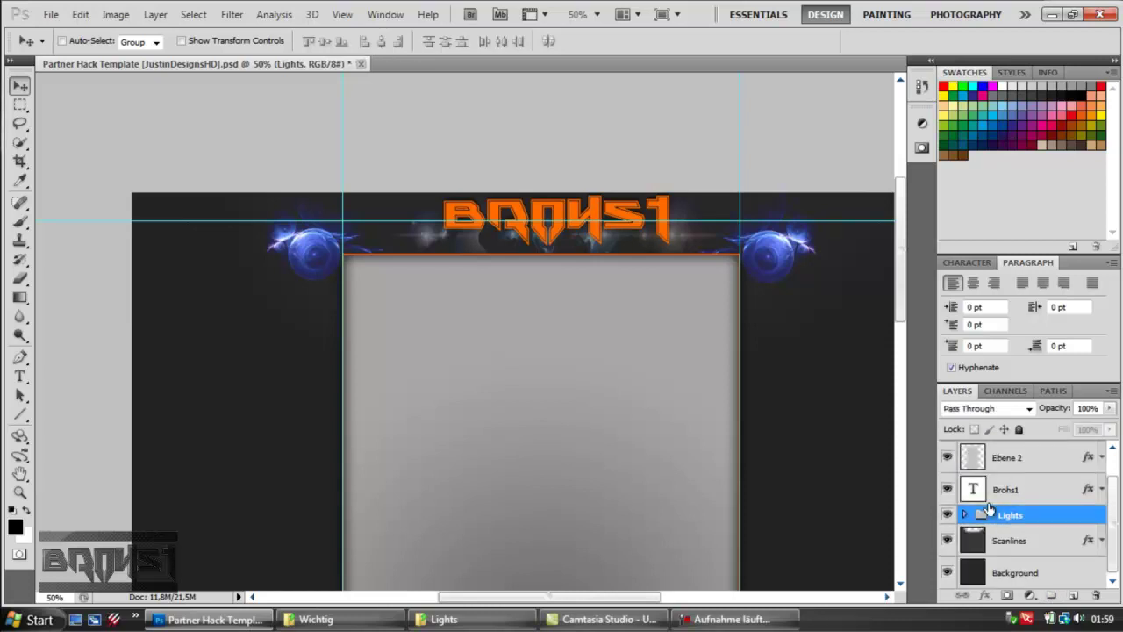
# Step: Nudge the Lights group's effects slightly upward and shift the Brohs1 title slightly left above the grey panel
pyautogui.click(947, 515)
pyautogui.click(946, 515)
pyautogui.click(963, 515)
pyautogui.moveTo(529, 212)
pyautogui.mouseDown()
pyautogui.moveTo(557, 230)
pyautogui.moveTo(524, 221)
pyautogui.mouseUp()
pyautogui.keyDown('ctrl'); pyautogui.click(621, 209); pyautogui.keyUp('ctrl')
pyautogui.keyDown('ctrl'); pyautogui.click(615, 196); pyautogui.keyUp('ctrl')
pyautogui.scroll(2, 1009, 488)
pyautogui.click(1008, 488)
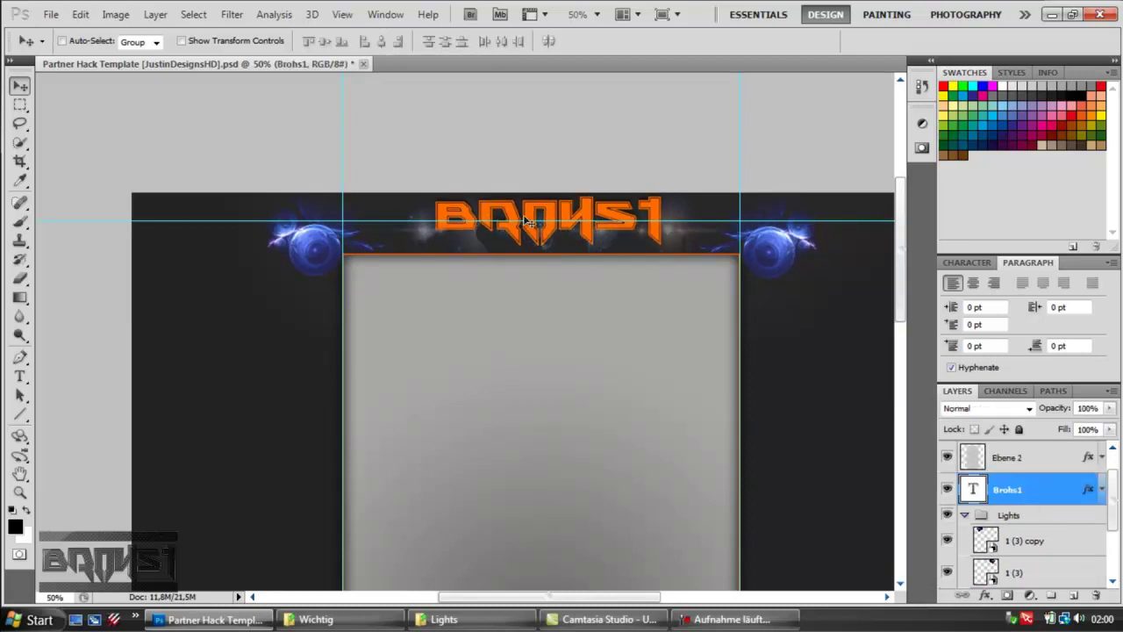
# Step: Collapse the Lights group and lock it completely
pyautogui.scroll(-1, 976, 535)
pyautogui.click(986, 570)
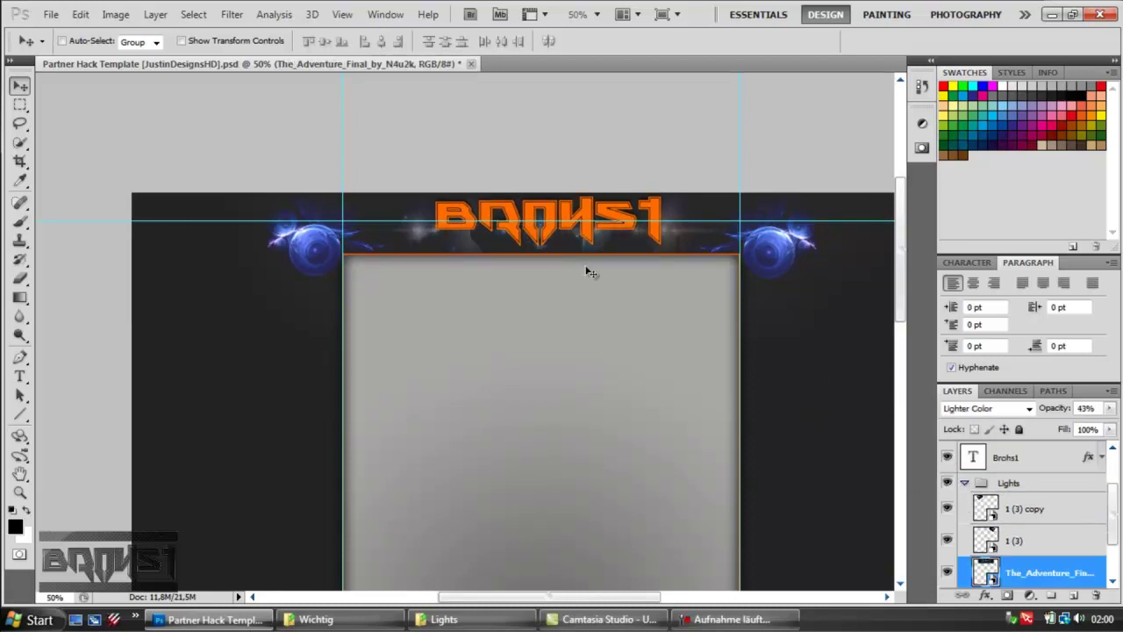
pyautogui.click(964, 482)
pyautogui.scroll(1, 1102, 553)
pyautogui.click(1020, 431)
pyautogui.click(1003, 525)
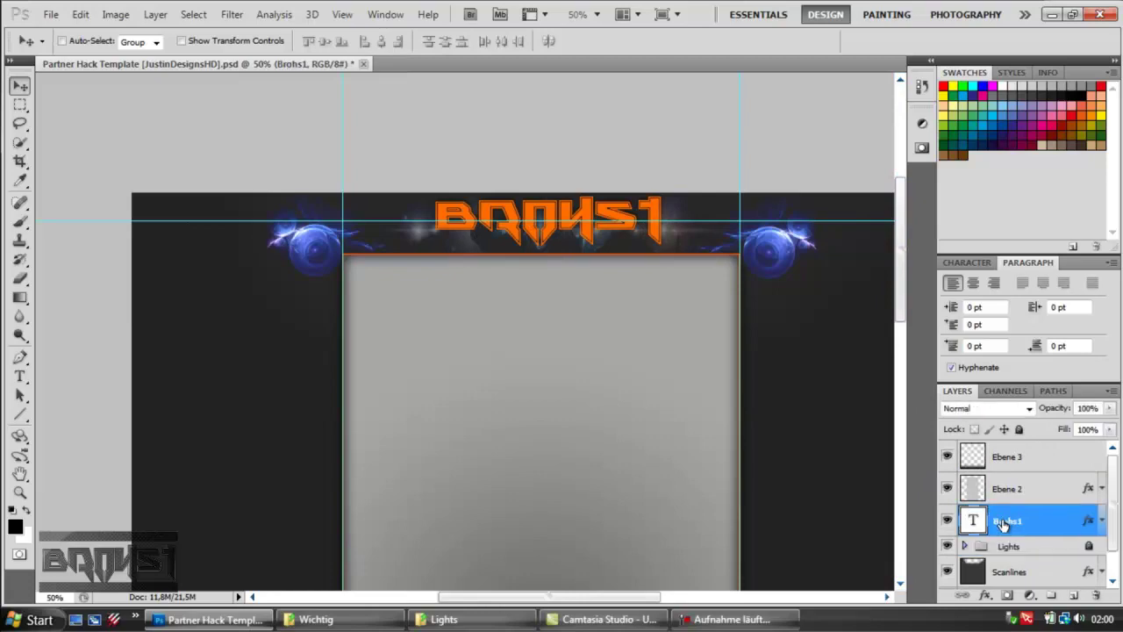
pyautogui.click(1007, 546)
pyautogui.click(605, 268)
pyautogui.click(536, 245)
# Step: Place the I_see_the_light image from the Lights folder into the template, over the area left of the grey panel
pyautogui.scroll(-2, 694, 430)
pyautogui.scroll(-1, 694, 431)
pyautogui.click(472, 619)
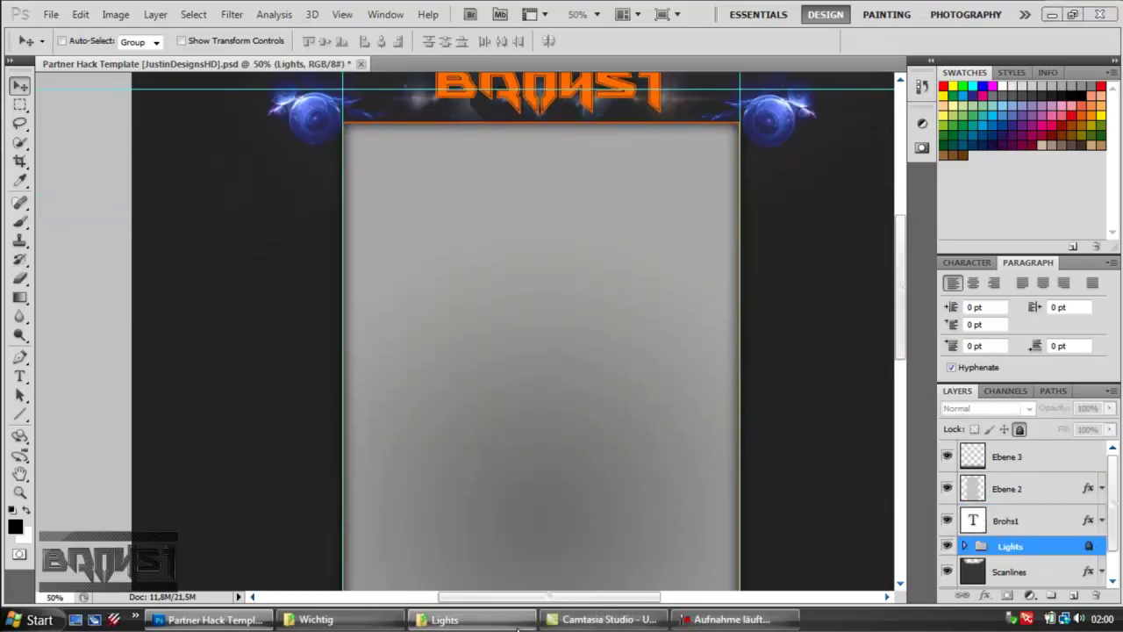
pyautogui.moveTo(621, 255); pyautogui.dragTo(609, 160)
pyautogui.click(527, 377)
pyautogui.scroll(5, 659, 429)
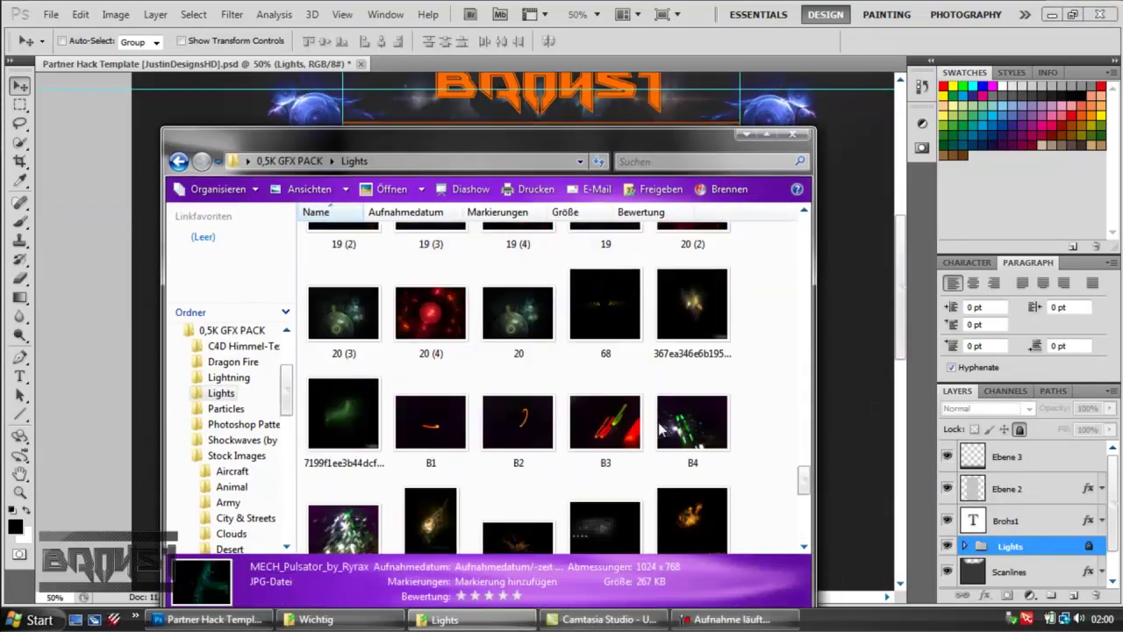
pyautogui.scroll(-3, 660, 429)
pyautogui.click(833, 295)
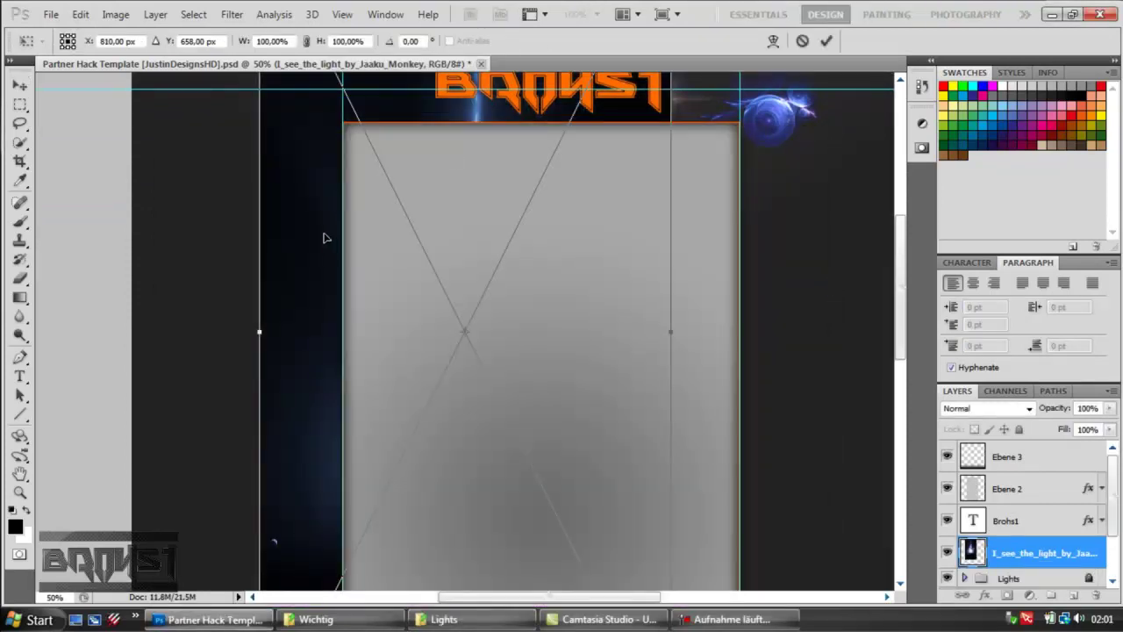
pyautogui.moveTo(326, 238); pyautogui.dragTo(134, 241)
pyautogui.click(826, 42)
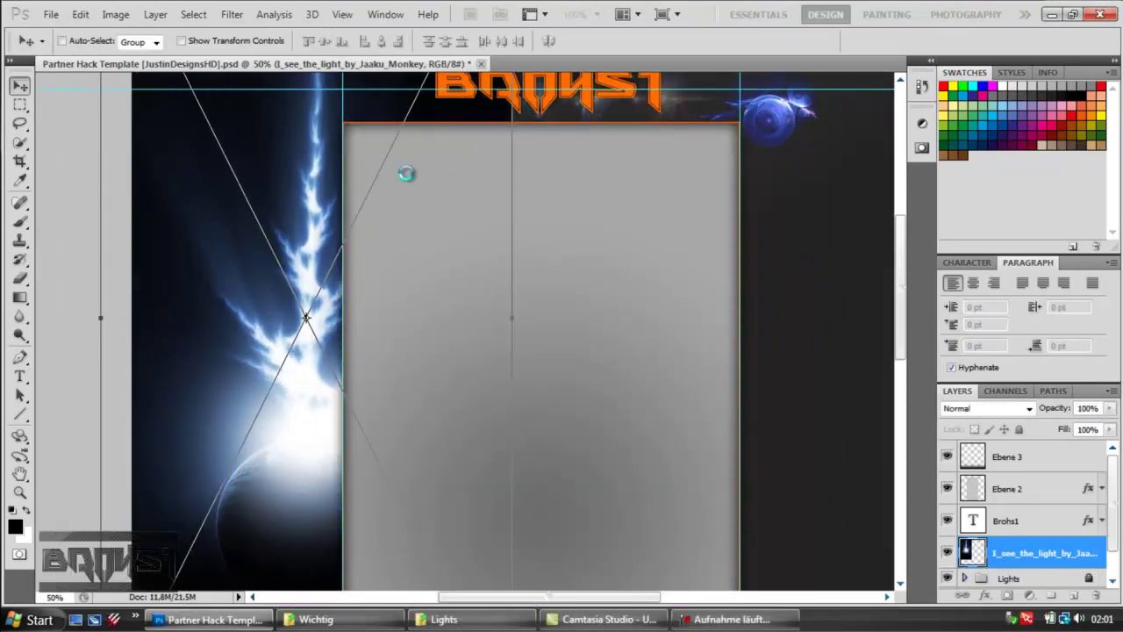
# Step: Scale the I_see_the_light image to about 58% width and 76% height, centred on the grey panel's left edge
pyautogui.moveTo(319, 175); pyautogui.dragTo(480, 327)
pyautogui.moveTo(300, 163); pyautogui.dragTo(290, 296)
pyautogui.hotkey('ctrl', 't')
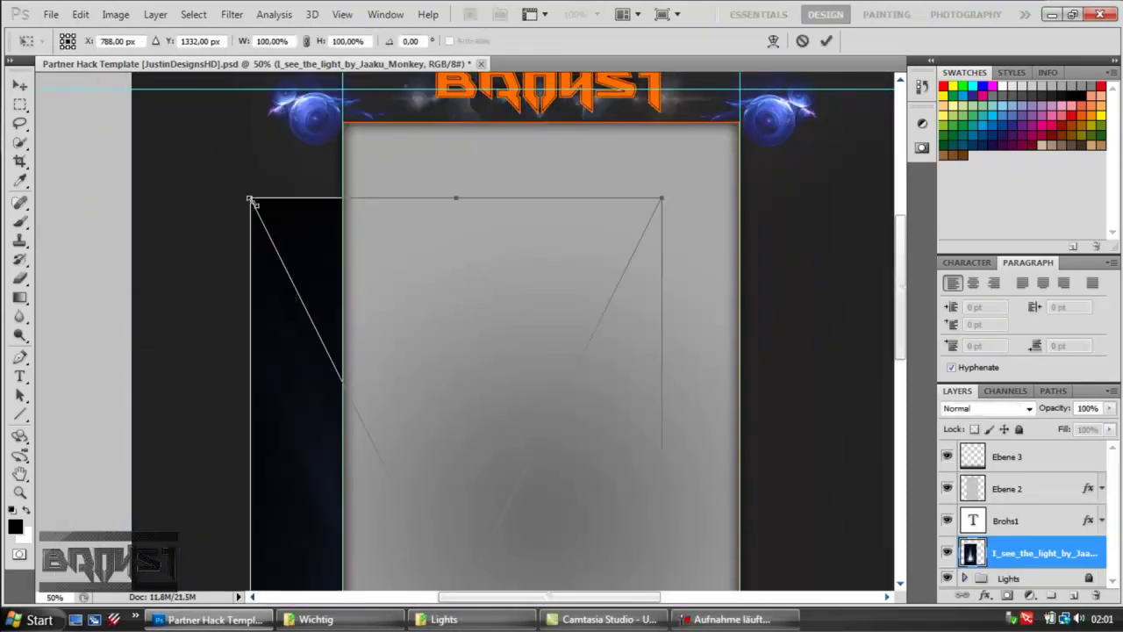
pyautogui.moveTo(251, 200); pyautogui.dragTo(377, 450)
pyautogui.moveTo(496, 526); pyautogui.dragTo(292, 190)
pyautogui.moveTo(173, 116); pyautogui.dragTo(243, 197)
pyautogui.moveTo(337, 206); pyautogui.dragTo(340, 141)
pyautogui.scroll(-13, 386, 285)
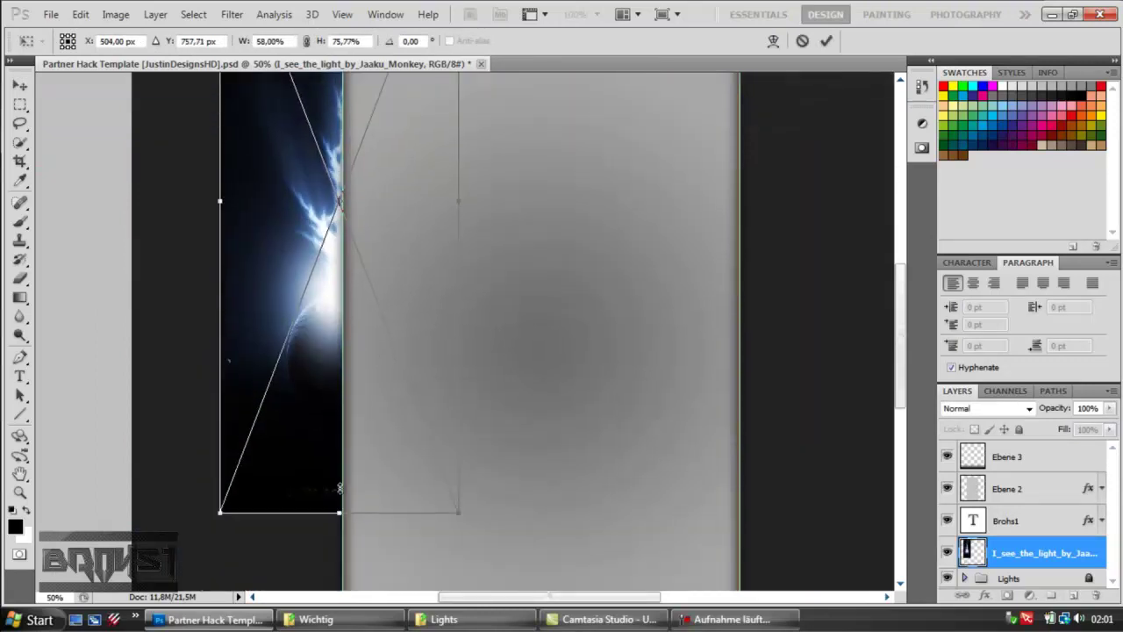
# Step: Stretch the I_see_the_light image to about 94% width and 103.5% height to fill the area left of the panel
pyautogui.moveTo(335, 309); pyautogui.dragTo(359, 537)
pyautogui.scroll(3, 303, 492)
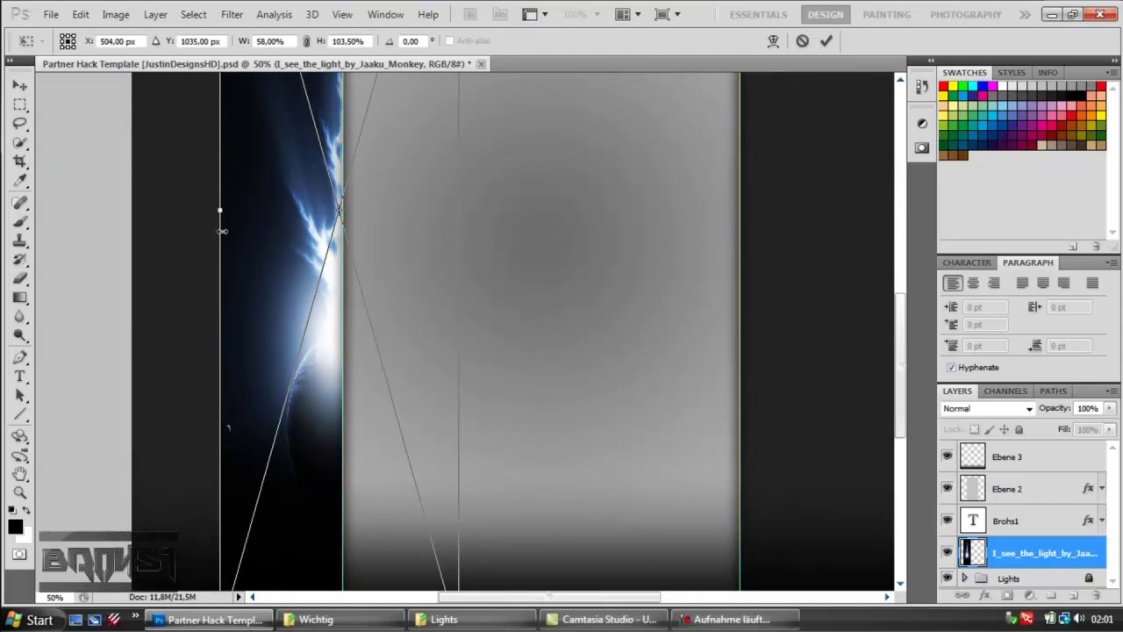
pyautogui.moveTo(220, 214); pyautogui.dragTo(156, 213)
pyautogui.moveTo(319, 318); pyautogui.dragTo(344, 318)
pyautogui.scroll(10, 344, 317)
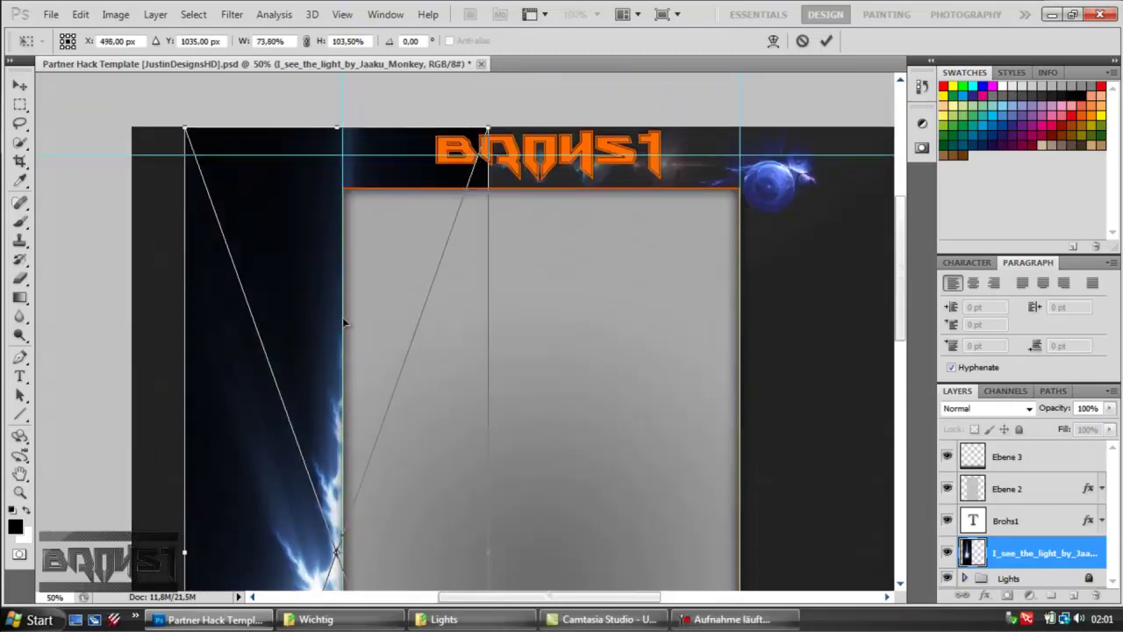
pyautogui.scroll(-3, 344, 318)
pyautogui.moveTo(490, 457)
pyautogui.mouseDown()
pyautogui.moveTo(572, 458)
pyautogui.moveTo(487, 473)
pyautogui.moveTo(468, 457)
pyautogui.mouseUp()
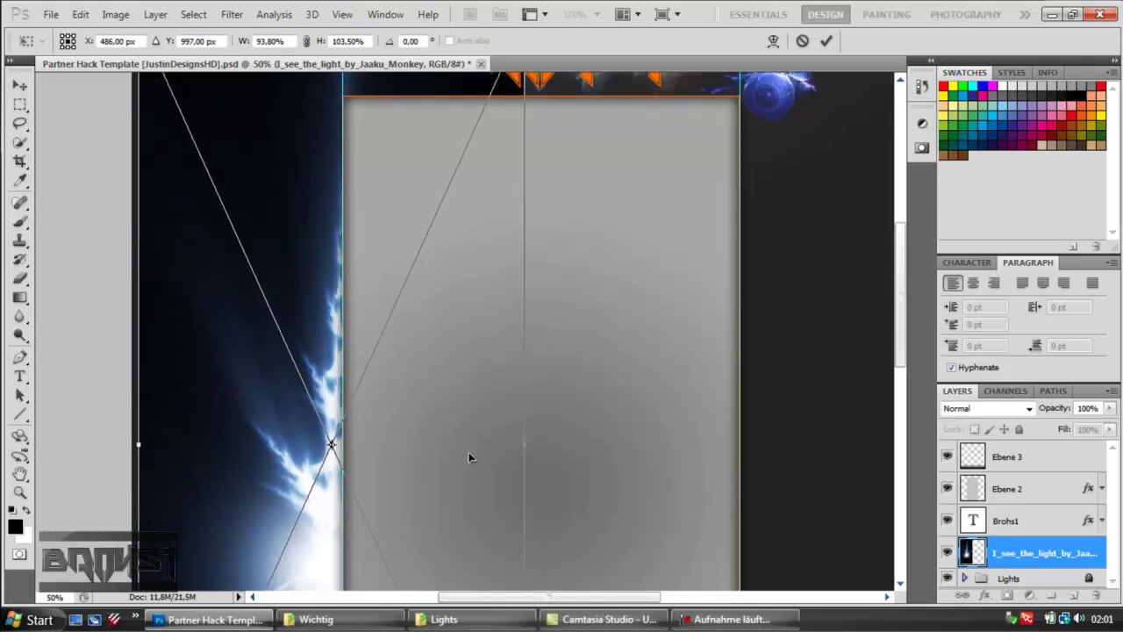
# Step: Stretch the I_see_the_light image to 105.4% height, shift it slightly right and down, and apply the transform
pyautogui.scroll(-5, 469, 457)
pyautogui.moveTo(335, 553); pyautogui.dragTo(341, 566)
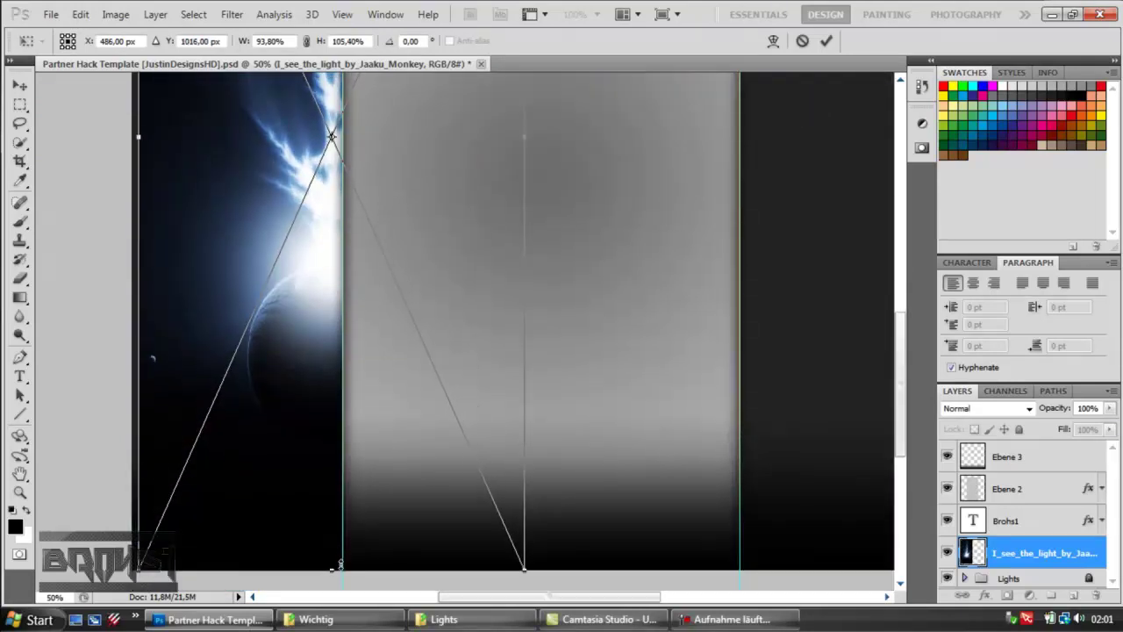
pyautogui.scroll(2, 458, 521)
pyautogui.moveTo(351, 365); pyautogui.dragTo(357, 370)
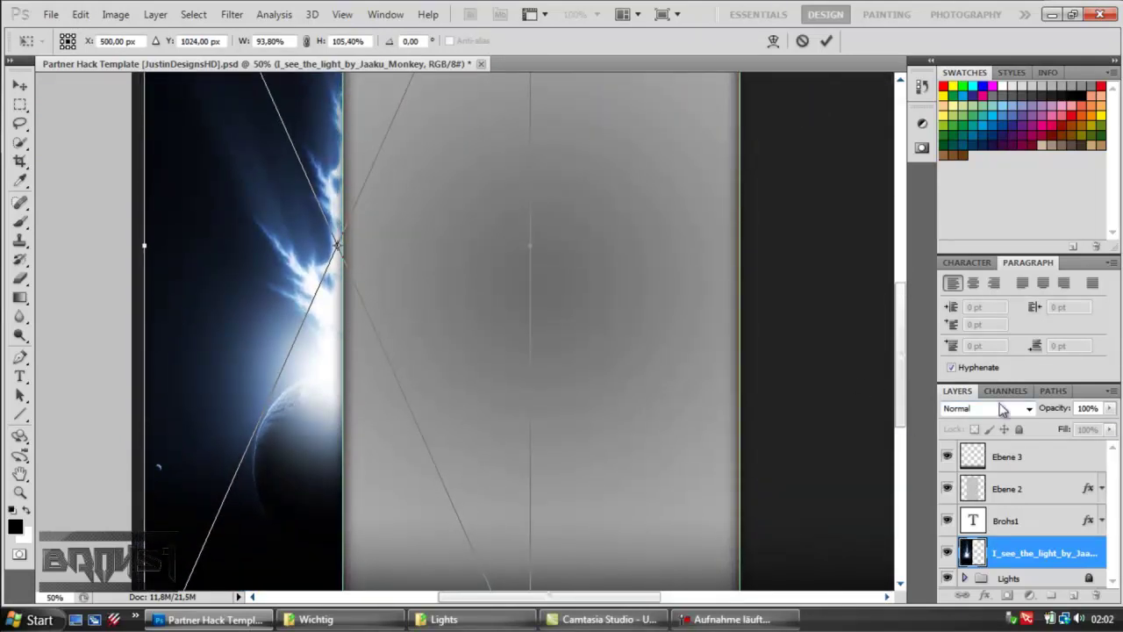
pyautogui.click(825, 40)
# Step: Set the I_see_the_light layer's blend mode to Lighten so its dark backdrop blends into the template
pyautogui.click(982, 408)
pyautogui.click(974, 61)
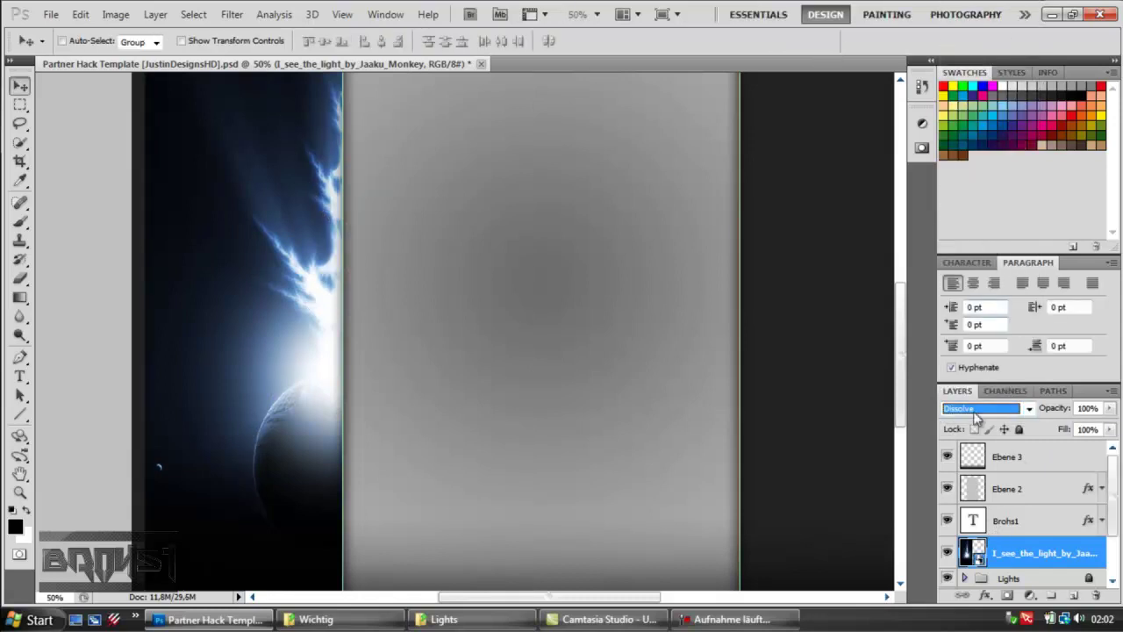
pyautogui.press('Down')
pyautogui.press('Down')
pyautogui.press('Down')
pyautogui.press('Down')
pyautogui.press('Down')
pyautogui.press('Up')
pyautogui.press('Up')
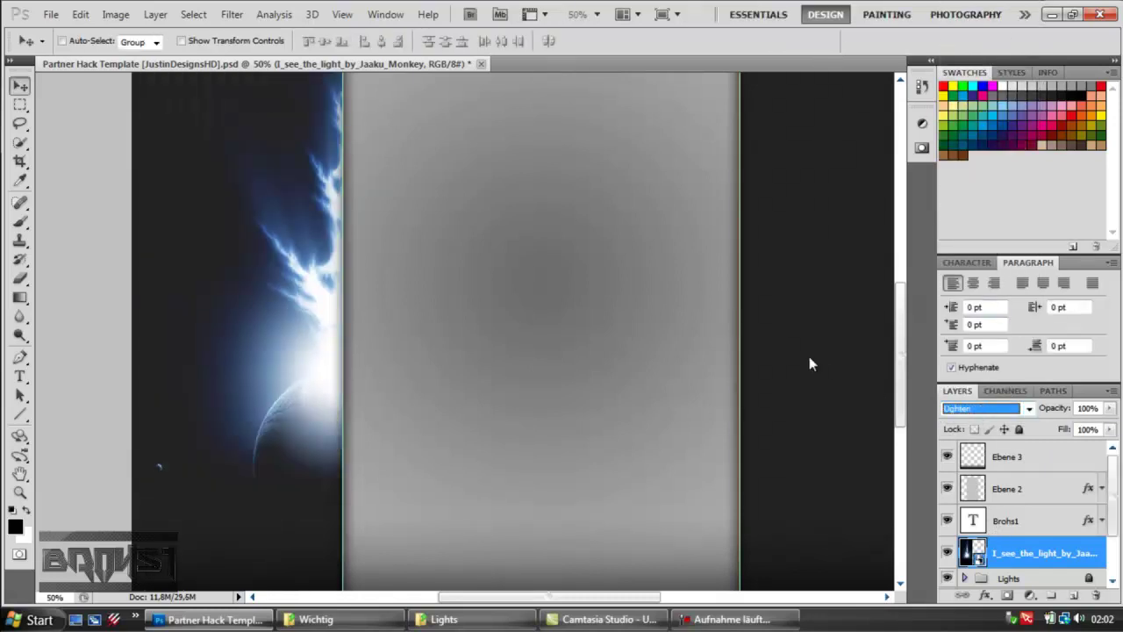
# Step: Try further blend modes such as Lighter Color, Pin Light, Saturation and Color Burn on the light layer and return to Lighten
pyautogui.press('Down')
pyautogui.moveTo(904, 421)
pyautogui.mouseDown()
pyautogui.moveTo(909, 258)
pyautogui.moveTo(907, 410)
pyautogui.mouseUp()
pyautogui.press('Down')
pyautogui.press('Down')
pyautogui.press('Down')
pyautogui.press('Down')
pyautogui.press('Down')
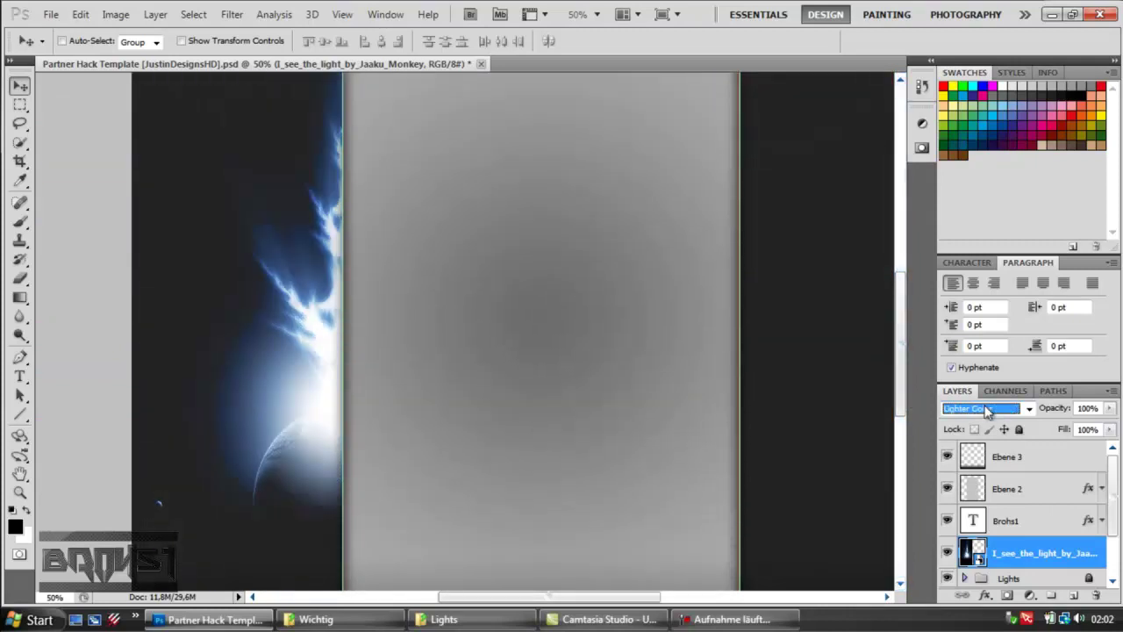
pyautogui.press('Down')
pyautogui.press('Down')
pyautogui.press('Down')
pyautogui.press('Down')
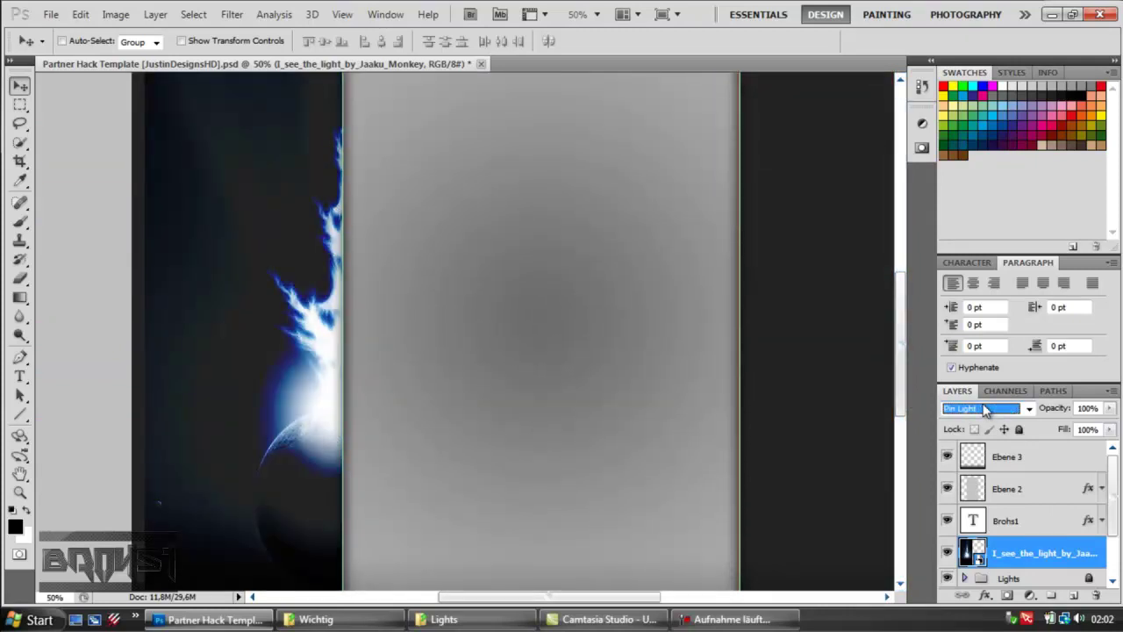
pyautogui.press('Up')
pyautogui.press('Up')
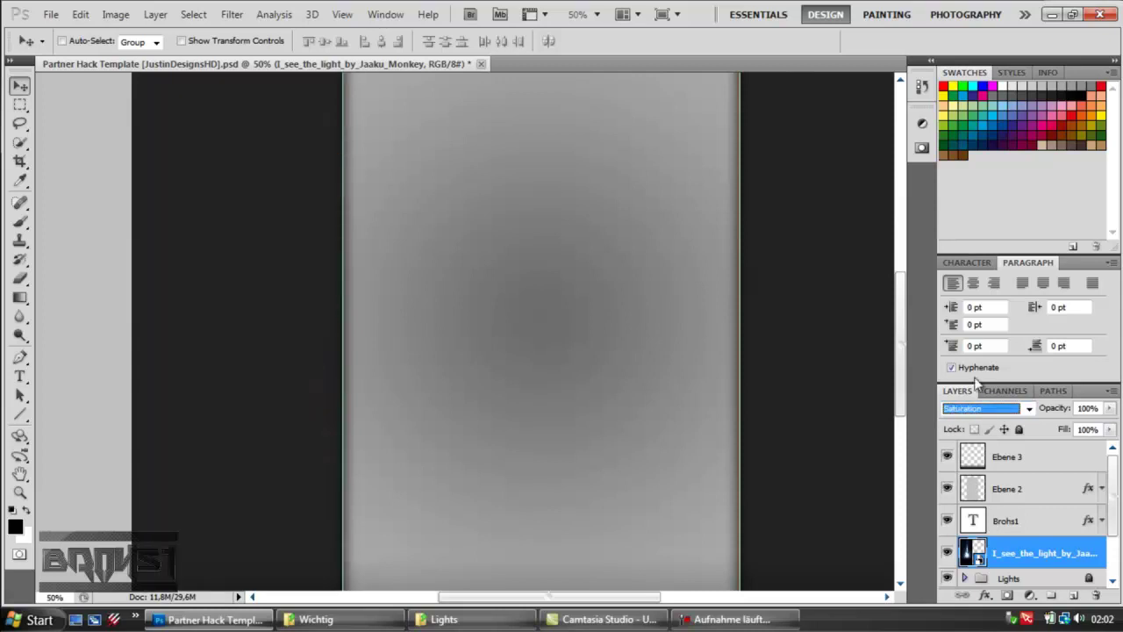
pyautogui.press('Up')
pyautogui.press('Up')
pyautogui.press('Up')
pyautogui.press('Up')
pyautogui.press('Up')
pyautogui.press('Up')
pyautogui.press('Up')
pyautogui.press('Up')
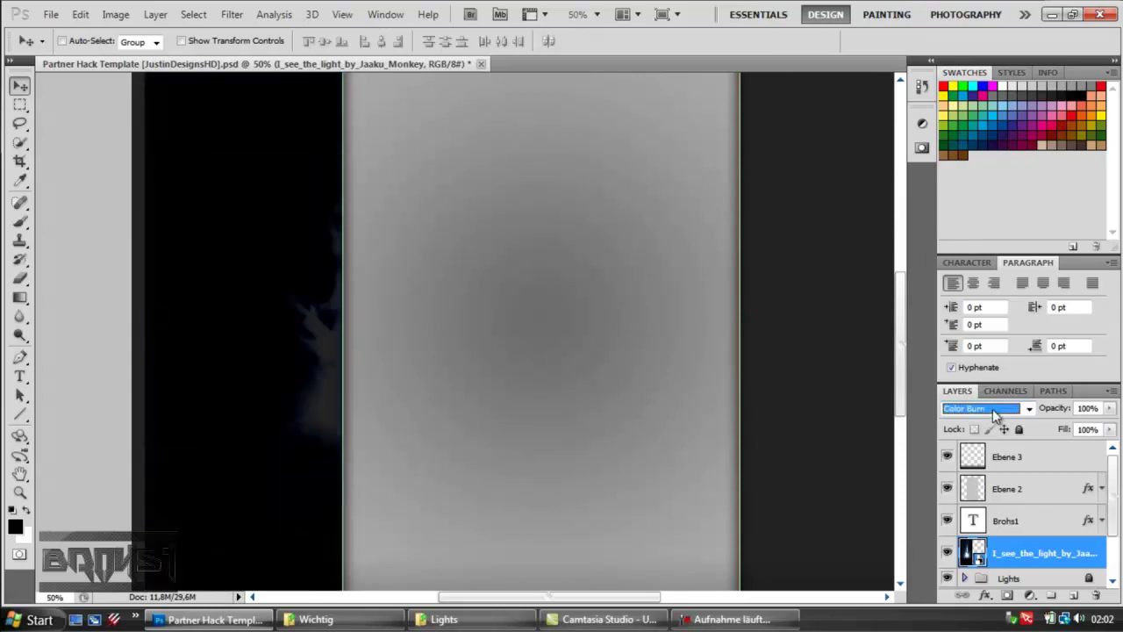
pyautogui.click(1033, 409)
pyautogui.click(1001, 48)
pyautogui.press('Down')
pyautogui.press('Down')
pyautogui.press('Down')
pyautogui.press('Down')
pyautogui.press('Down')
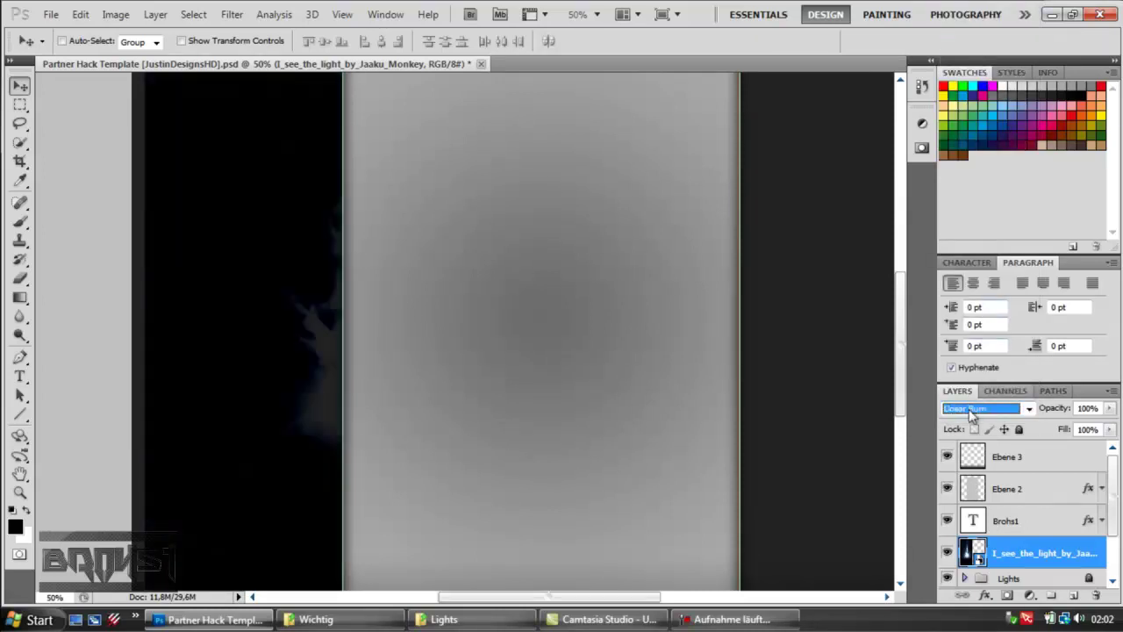
# Step: Rasterize the I_see_the_light layer and set the Eraser size to 121 px
pyautogui.click(20, 278)
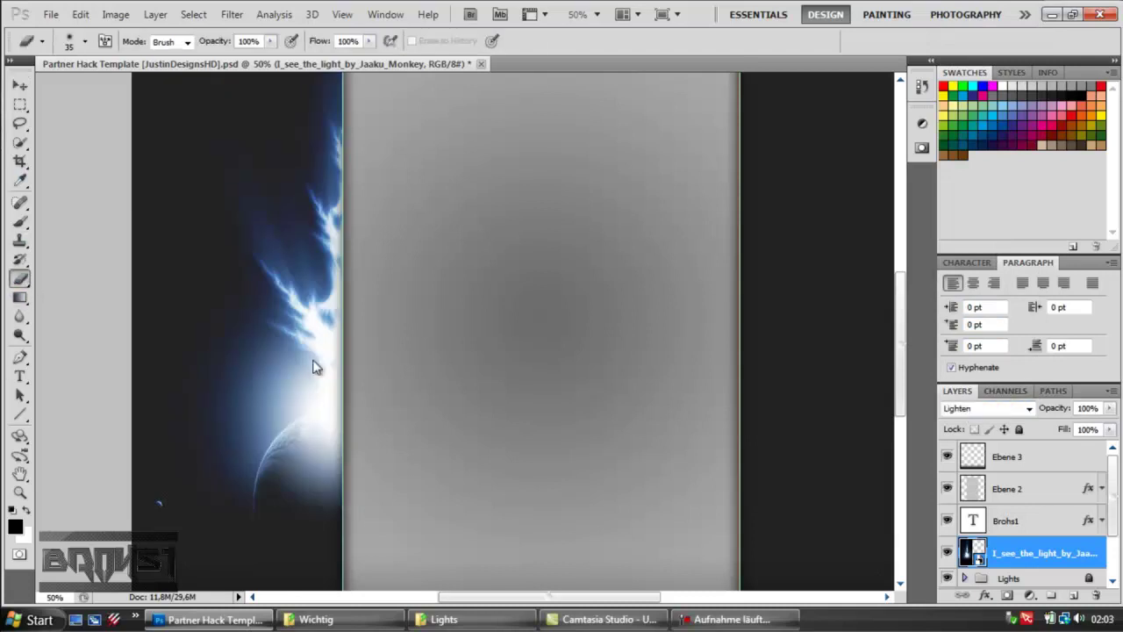
pyautogui.scroll(8, 193, 465)
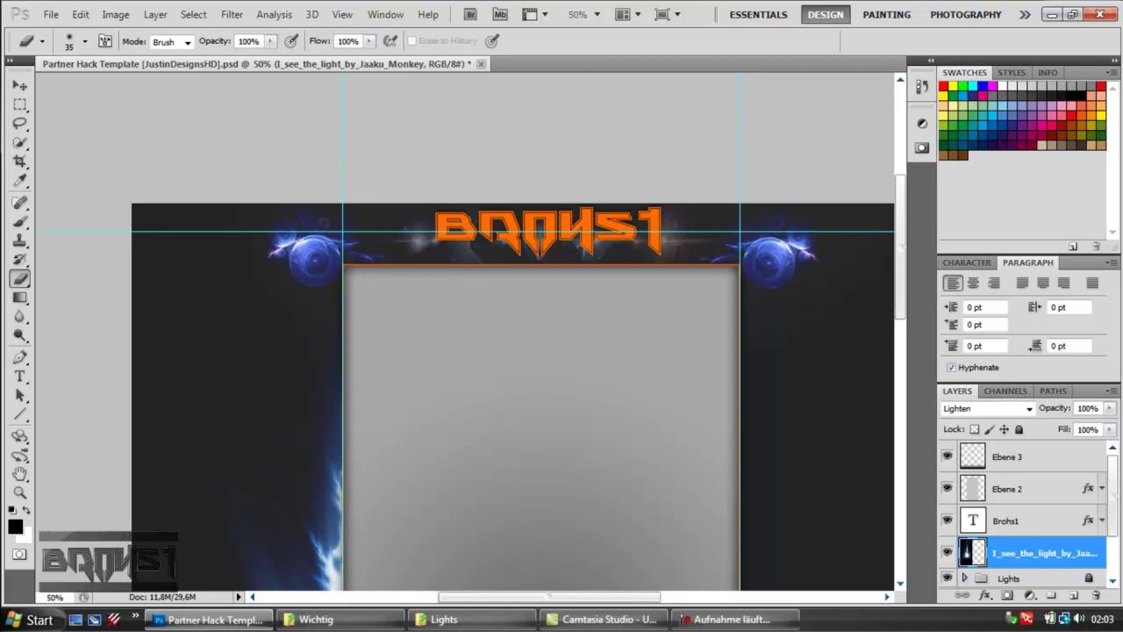
pyautogui.click(85, 42)
pyautogui.click(58, 87)
pyautogui.click(219, 295)
pyautogui.scroll(-5, 356, 383)
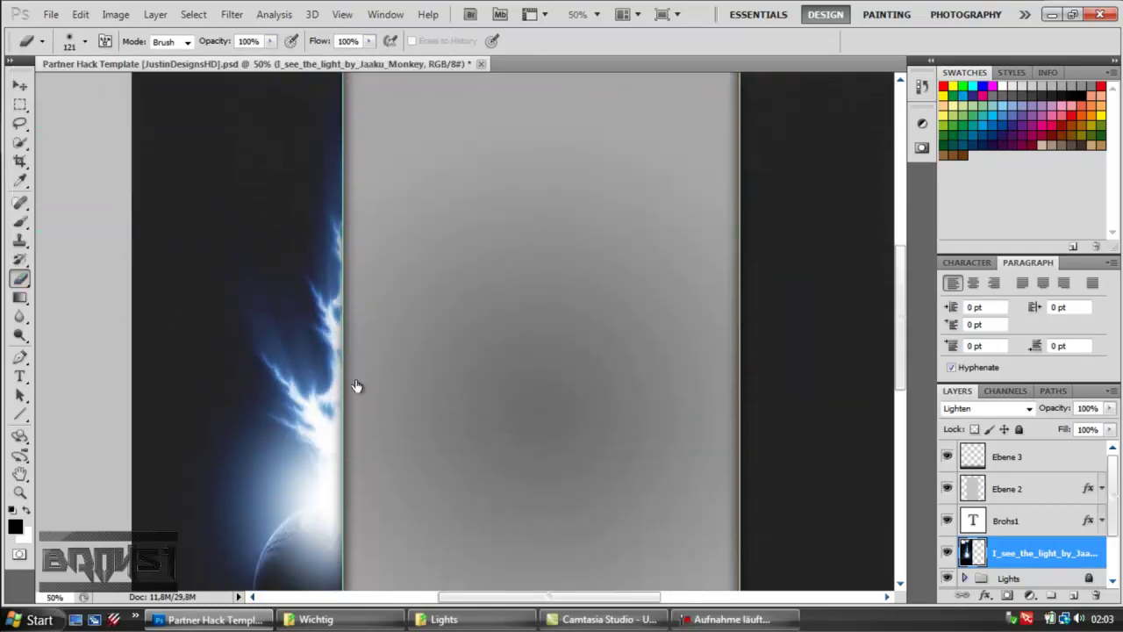
# Step: Duplicate the I_see_the_light layer
pyautogui.click(21, 85)
pyautogui.scroll(-3, 1009, 548)
pyautogui.scroll(-2, 474, 260)
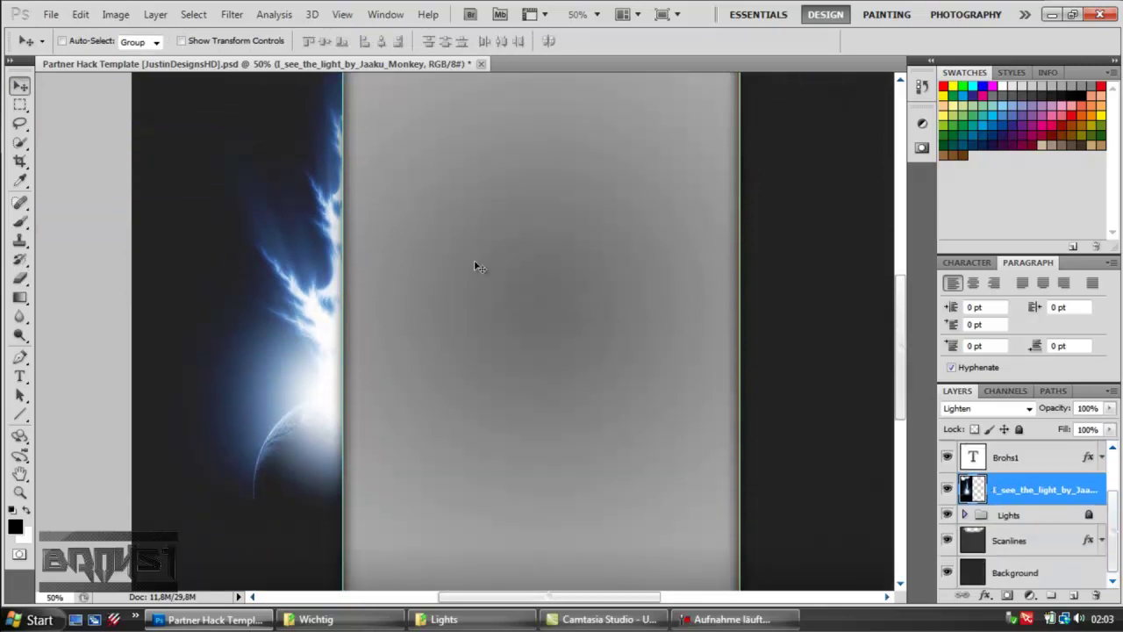
pyautogui.press('z')
pyautogui.keyDown('alt'); pyautogui.click(498, 283); pyautogui.keyUp('alt')
pyautogui.keyDown('alt'); pyautogui.click(498, 284); pyautogui.keyUp('alt')
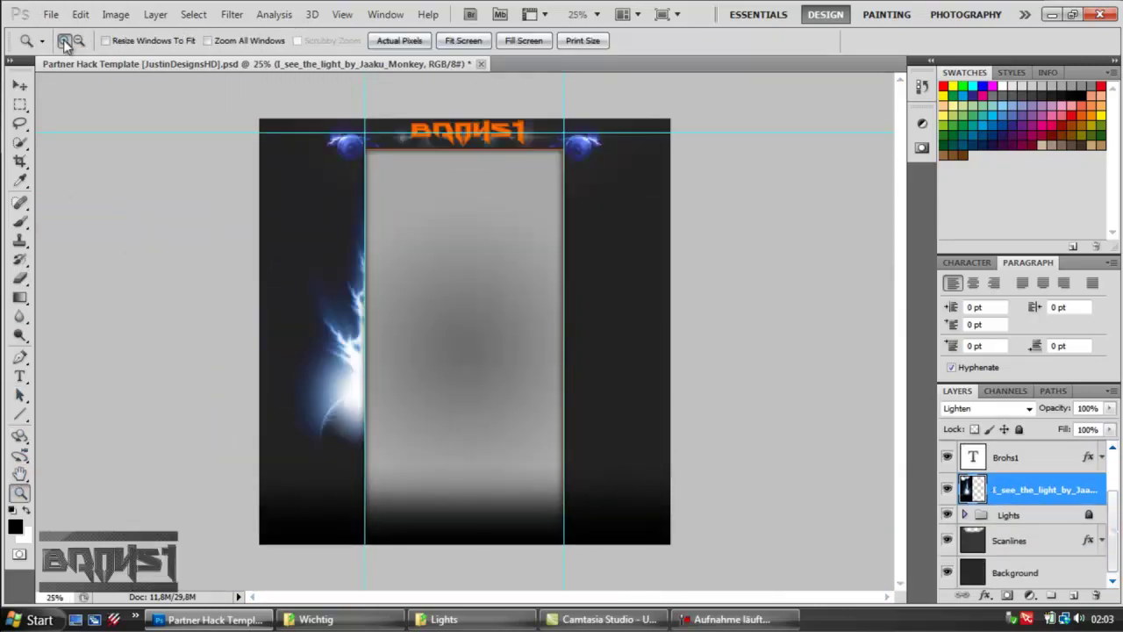
pyautogui.click(22, 85)
pyautogui.rightClick(1004, 489)
pyautogui.click(833, 217)
pyautogui.press('Return')
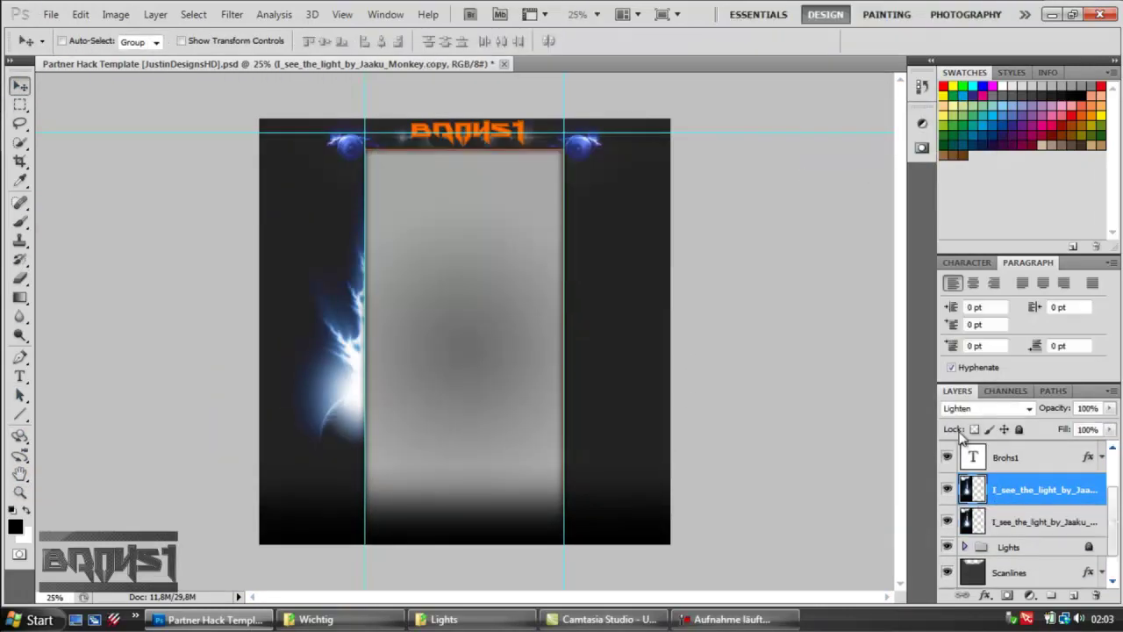
# Step: Flip the duplicated light horizontally and place it against the grey panel's right edge
pyautogui.moveTo(340, 230); pyautogui.dragTo(312, 227)
pyautogui.click(79, 14)
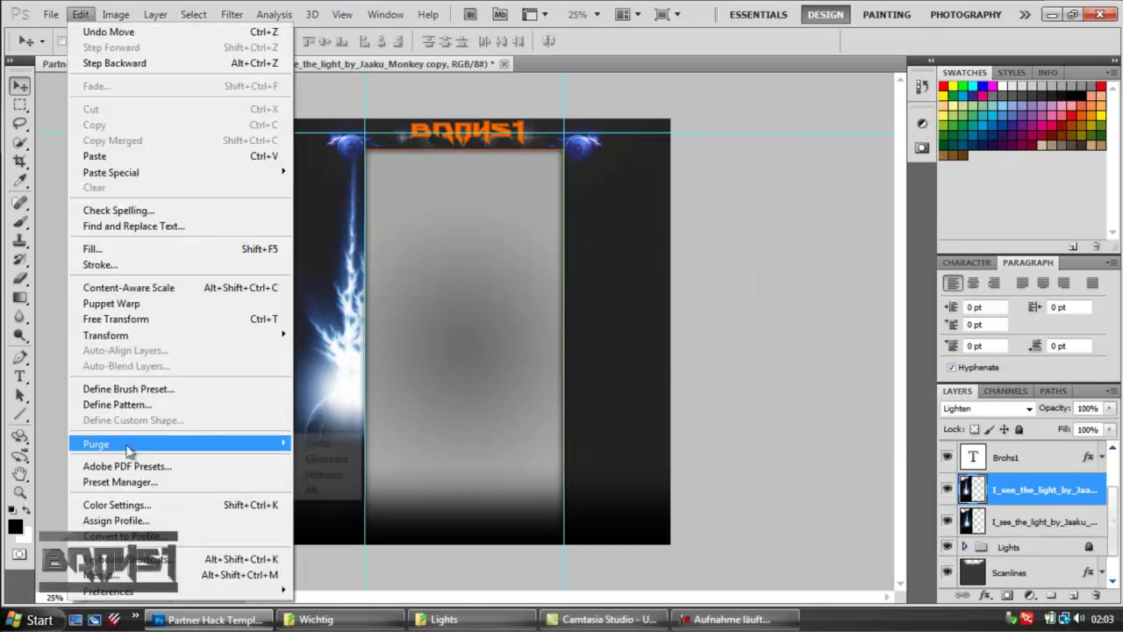
pyautogui.moveTo(127, 335)
pyautogui.click(337, 516)
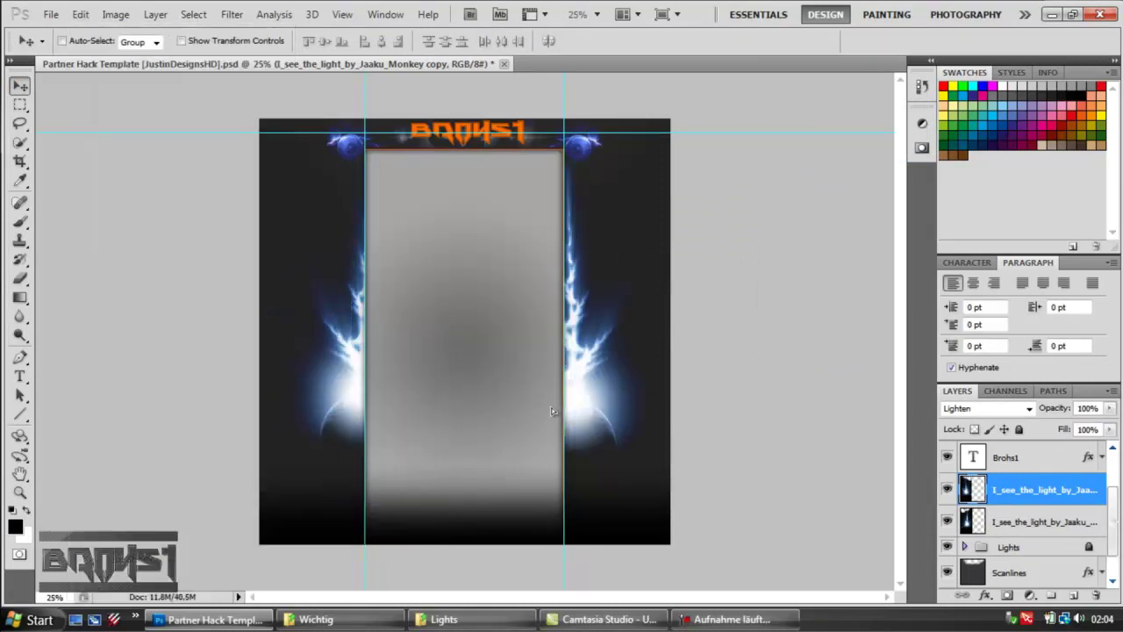
# Step: Move both light images down beside the grey panel so their bright cores sit level at the lower black fade
pyautogui.moveTo(547, 407); pyautogui.dragTo(587, 508)
pyautogui.click(1013, 524)
pyautogui.moveTo(334, 394); pyautogui.dragTo(329, 480)
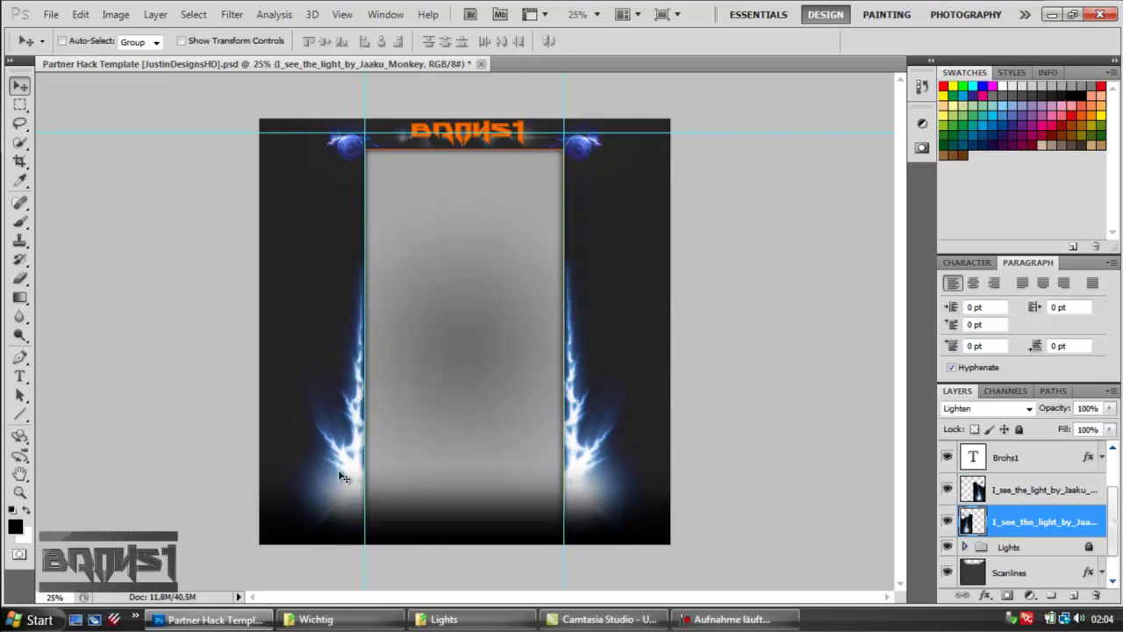
pyautogui.click(976, 489)
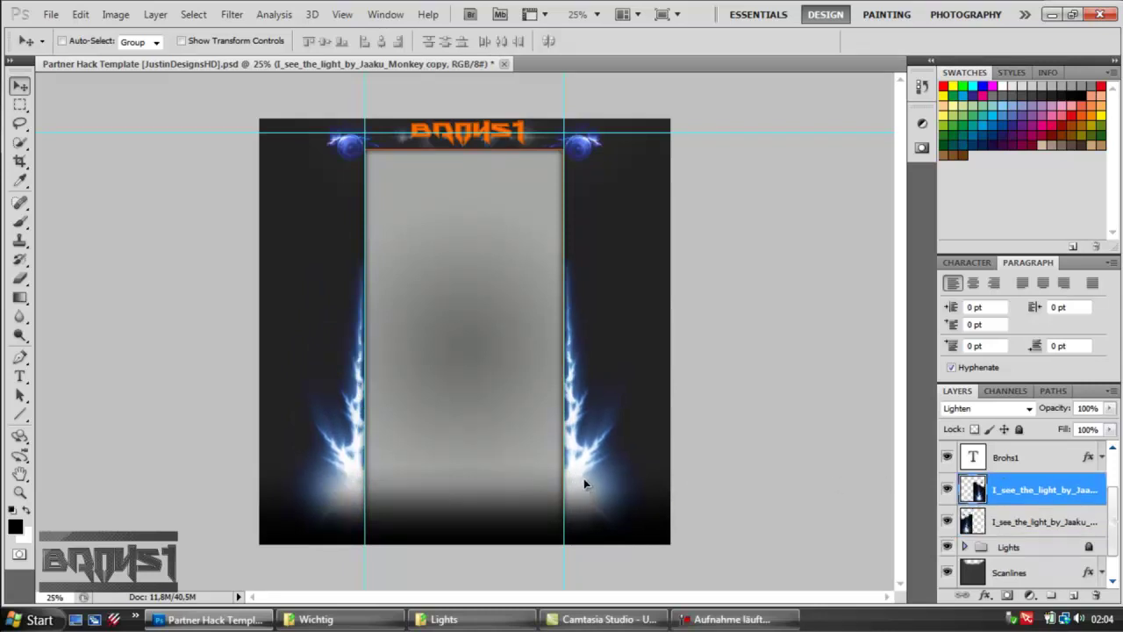
pyautogui.moveTo(583, 478); pyautogui.dragTo(586, 484)
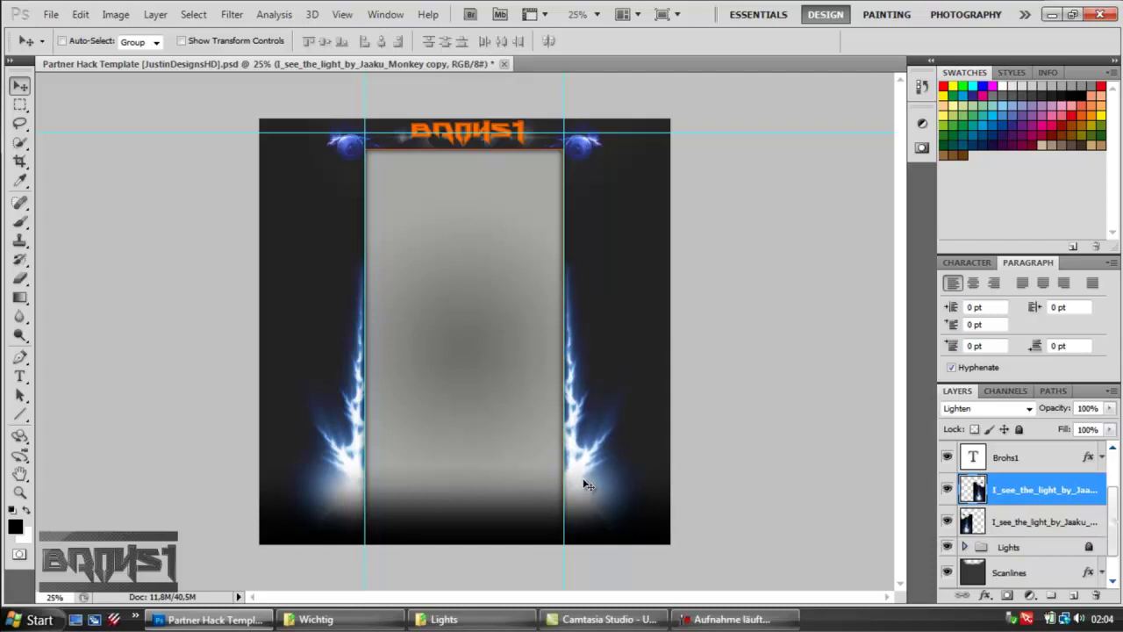
# Step: Stretch the light on the panel's right side upward to about 123.8% height and apply the transform
pyautogui.hotkey('ctrl', 't')
pyautogui.moveTo(575, 220); pyautogui.dragTo(574, 116)
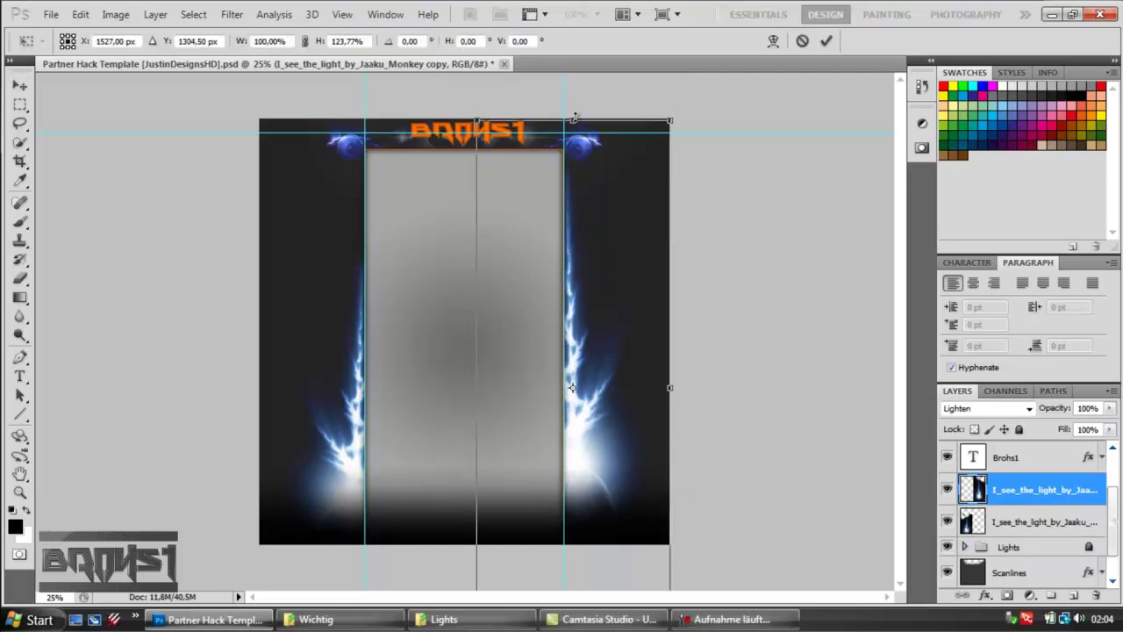
pyautogui.click(827, 41)
# Step: Stretch the light on the panel's left side upward to match the right one and apply the transform
pyautogui.click(991, 517)
pyautogui.hotkey('ctrl', 'r')
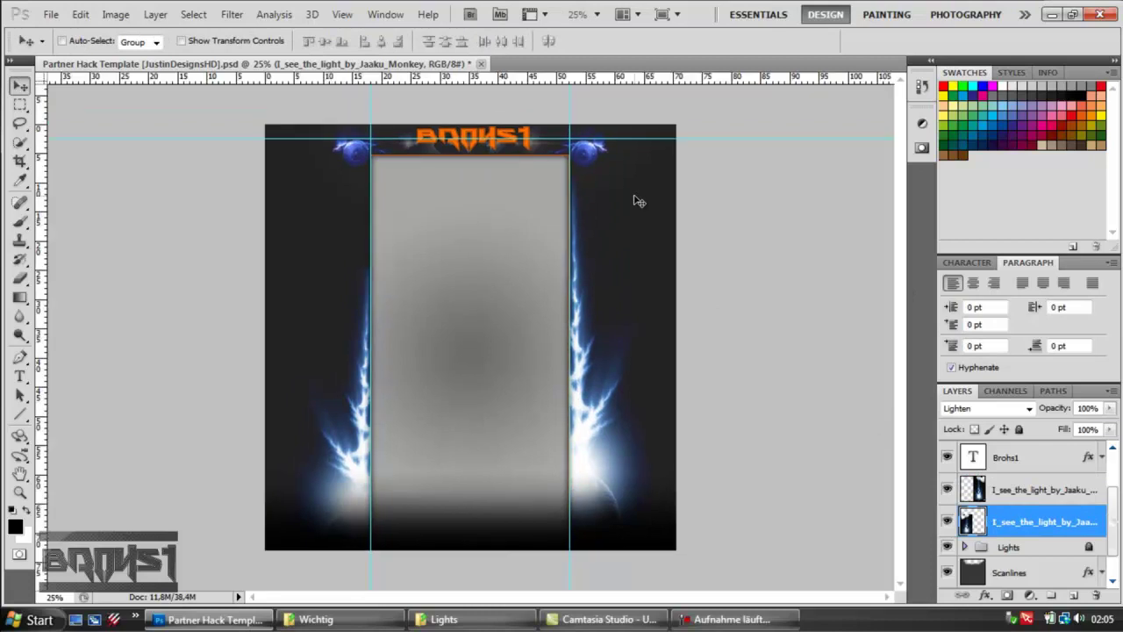
pyautogui.hotkey('ctrl', 'r')
pyautogui.hotkey('ctrl', 't')
pyautogui.moveTo(356, 217); pyautogui.dragTo(369, 109)
pyautogui.click(828, 42)
# Step: Move both I_see_the_light layers into the Lights group
pyautogui.scroll(-1, 1044, 562)
pyautogui.scroll(1, 1035, 548)
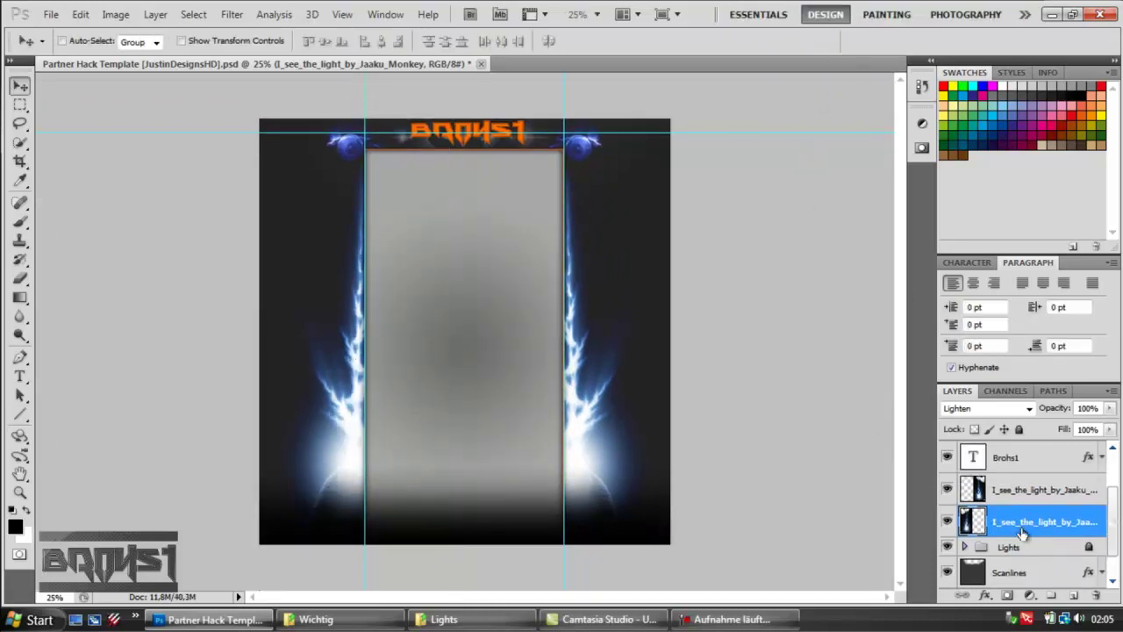
pyautogui.moveTo(1023, 532); pyautogui.dragTo(1018, 548)
pyautogui.moveTo(1022, 497); pyautogui.dragTo(1046, 524)
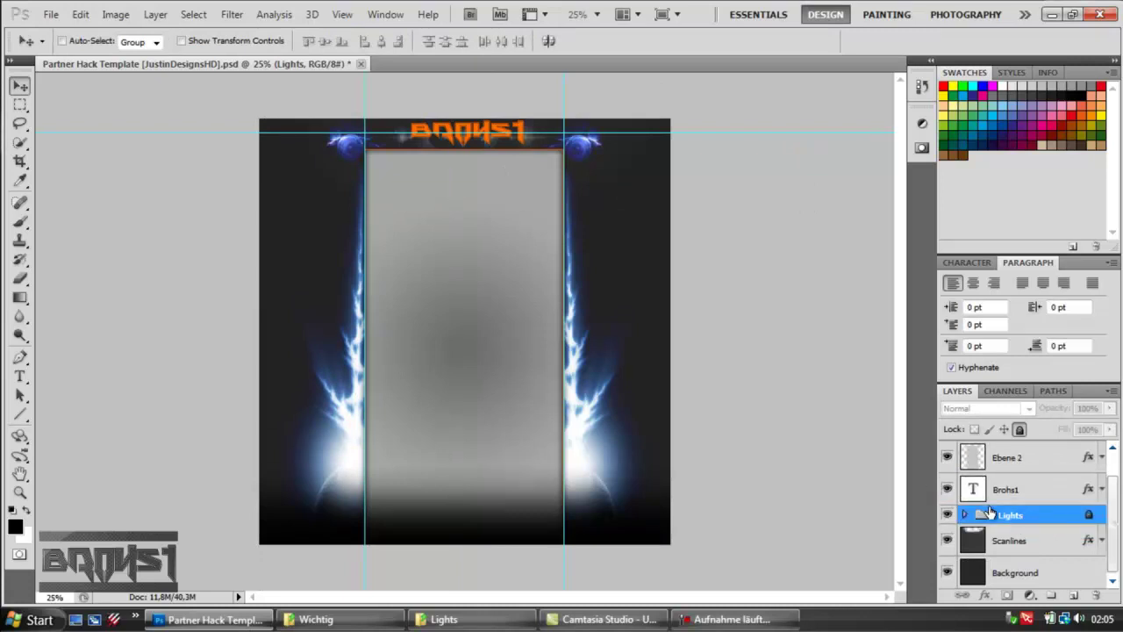
pyautogui.click(609, 398)
pyautogui.click(539, 240)
# Step: Create a new empty layer directly above the Background layer
pyautogui.click(1049, 534)
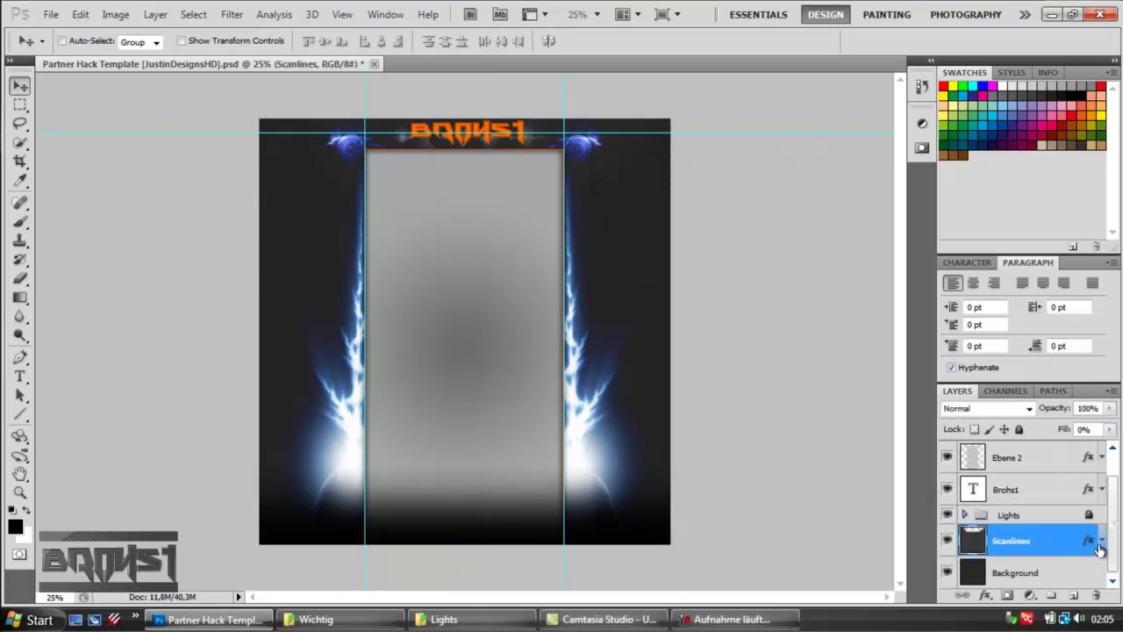
pyautogui.click(1102, 540)
pyautogui.scroll(-1, 1065, 541)
pyautogui.click(1102, 509)
pyautogui.click(972, 574)
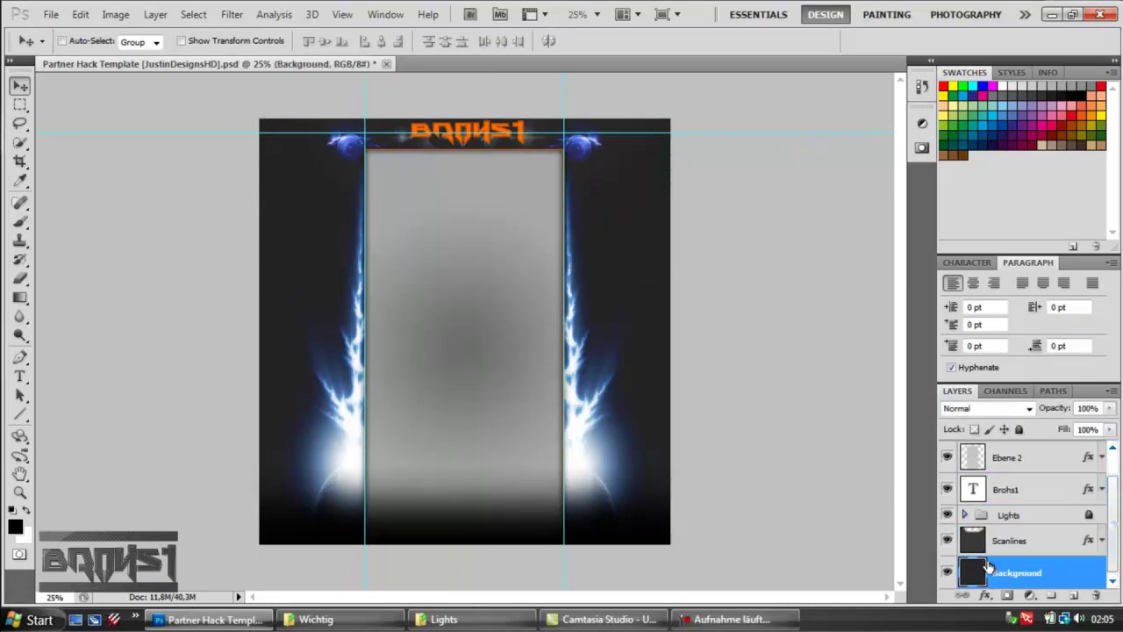
pyautogui.click(1073, 595)
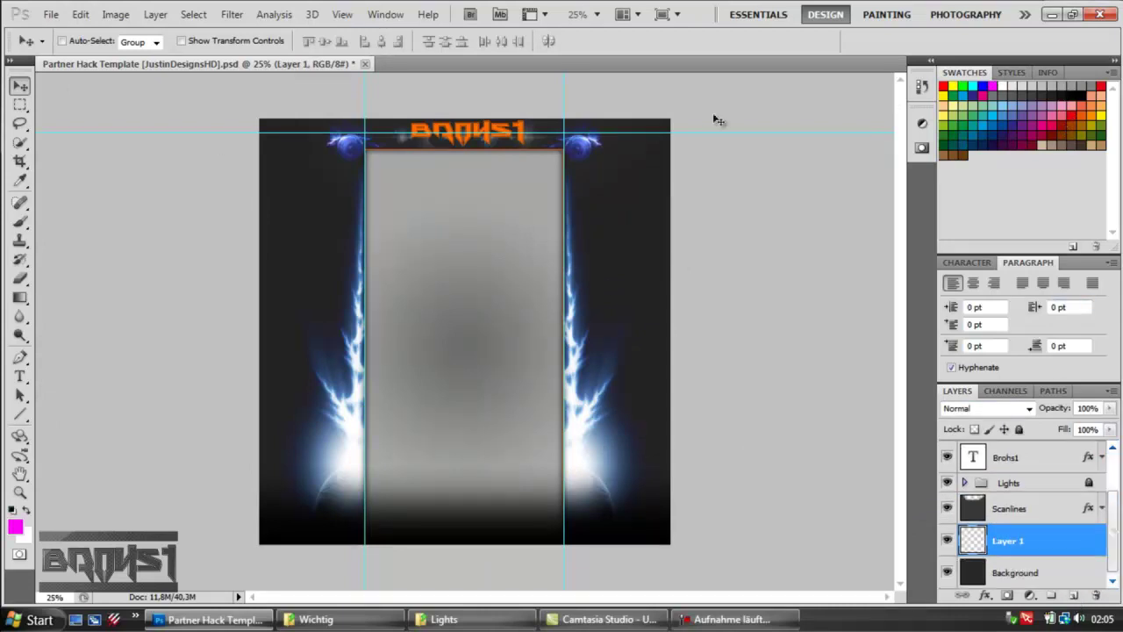
# Step: Cover the new layer with magenta using a 2500 px Brush
pyautogui.click(18, 225)
pyautogui.click(85, 41)
pyautogui.click(617, 244)
pyautogui.moveTo(62, 88)
pyautogui.mouseDown()
pyautogui.moveTo(139, 85)
pyautogui.moveTo(148, 71)
pyautogui.mouseUp()
pyautogui.click(85, 41)
pyautogui.write('2500')
pyautogui.press('Return')
pyautogui.moveTo(599, 201)
pyautogui.mouseDown()
pyautogui.moveTo(506, 374)
pyautogui.moveTo(396, 216)
pyautogui.moveTo(560, 392)
pyautogui.mouseUp()
# Step: Set the Brush to a soft tip with 156 px size and 0% hardness
pyautogui.click(86, 41)
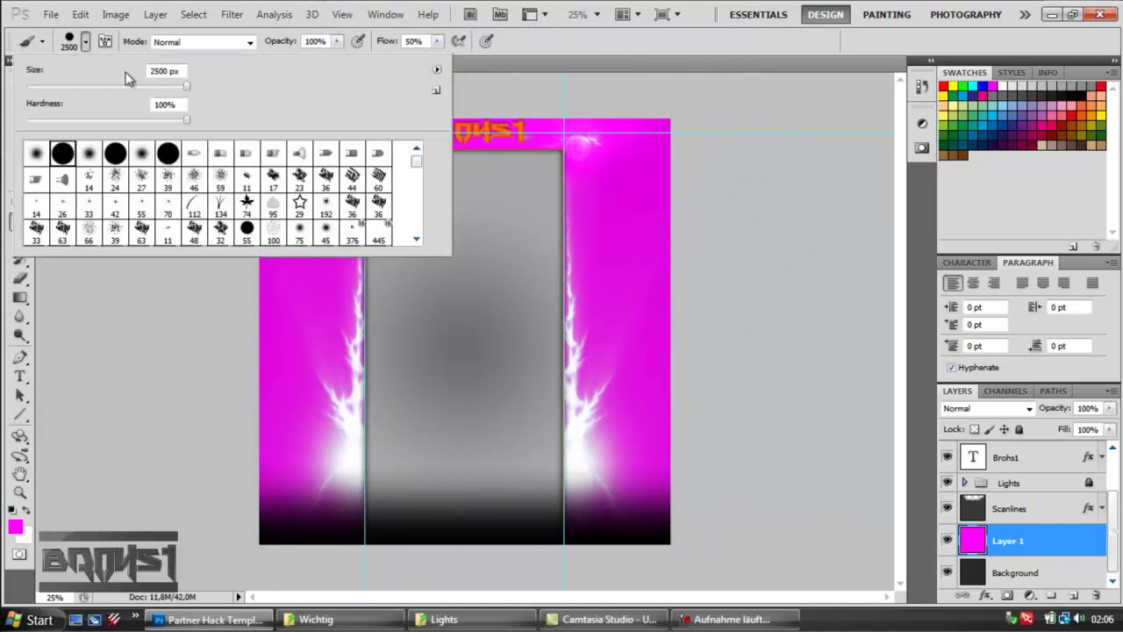
pyautogui.click(579, 93)
pyautogui.click(85, 41)
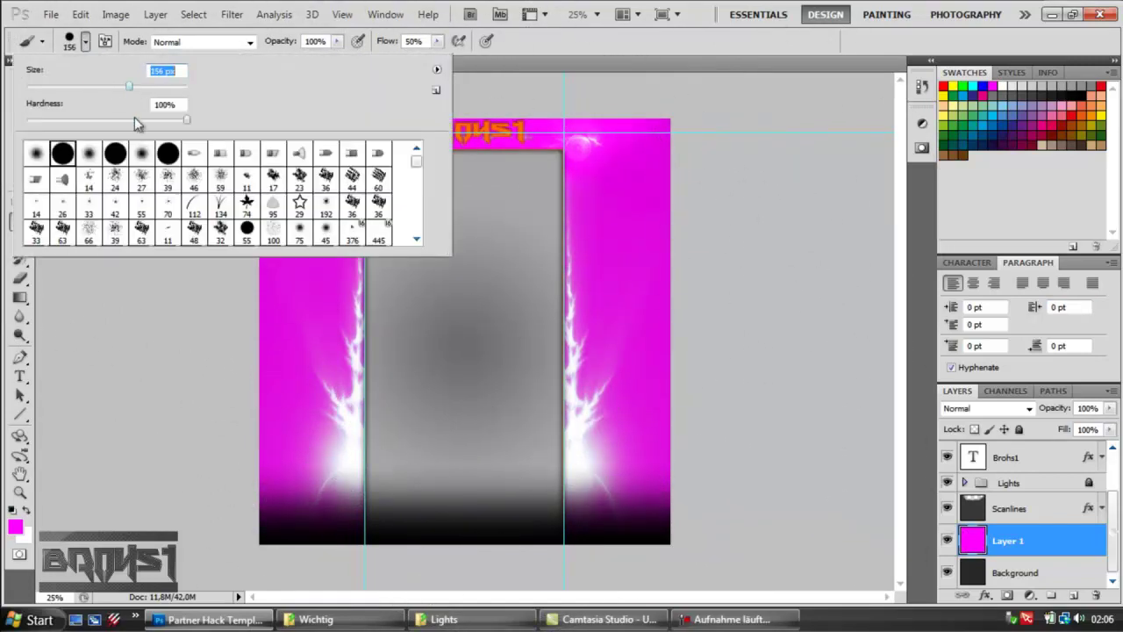
pyautogui.click(787, 110)
# Step: Set the soft Eraser's size to 911 px
pyautogui.click(21, 278)
pyautogui.click(85, 41)
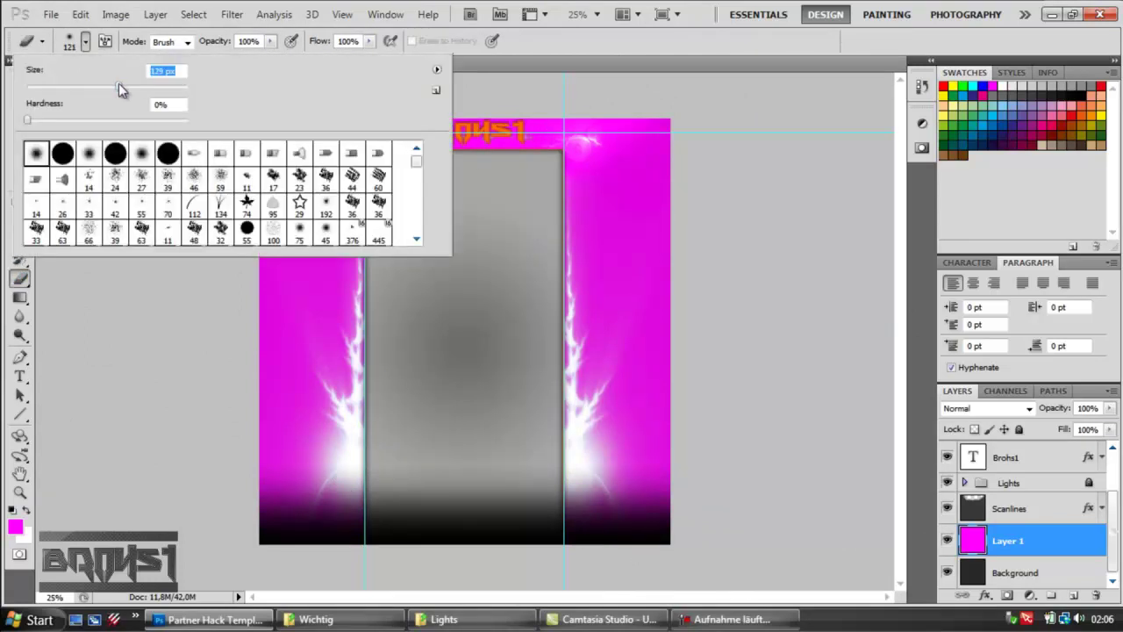
pyautogui.click(733, 95)
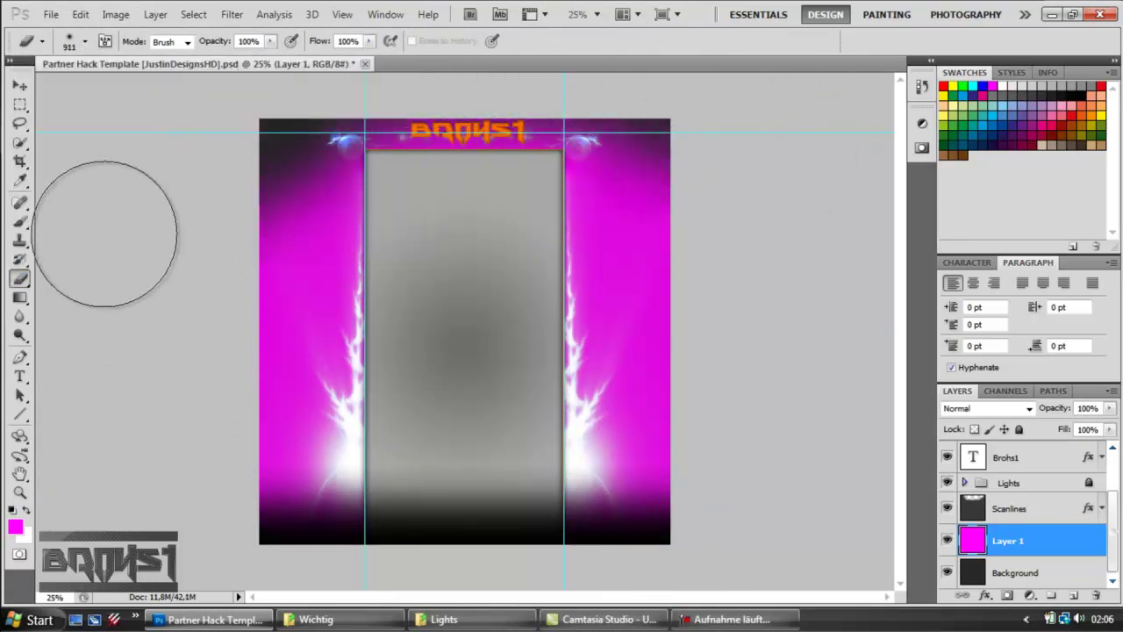
# Step: Try erasing the magenta around the header and sides, and undo the eraser strokes
pyautogui.moveTo(165, 196); pyautogui.dragTo(175, 326)
pyautogui.moveTo(200, 213)
pyautogui.mouseDown()
pyautogui.moveTo(211, 546)
pyautogui.moveTo(205, 102)
pyautogui.moveTo(581, 76)
pyautogui.moveTo(737, 528)
pyautogui.mouseUp()
pyautogui.hotkey('ctrl', 'alt', 'z')
pyautogui.hotkey('ctrl', 'alt', 'z')
pyautogui.hotkey('ctrl', 'alt', 'z')
pyautogui.hotkey('ctrl', 'alt', 'z')
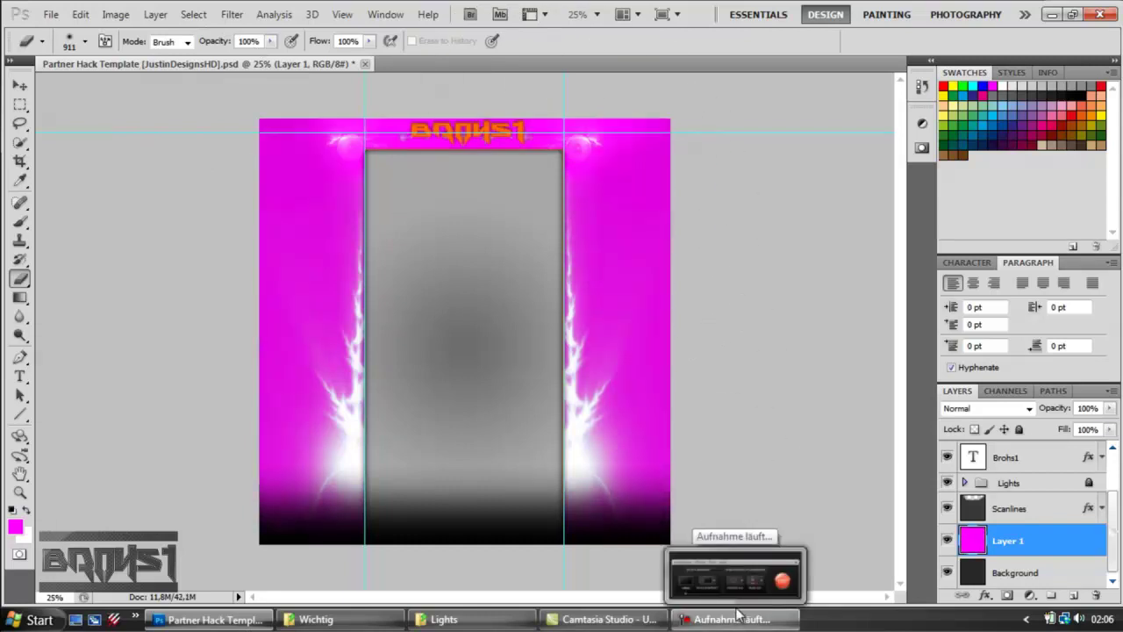
# Step: Erase the magenta across the header and both upper corners in a soft arc with the 911 px Eraser
pyautogui.moveTo(794, 182)
pyautogui.mouseDown()
pyautogui.moveTo(598, 59)
pyautogui.moveTo(283, 83)
pyautogui.moveTo(114, 196)
pyautogui.mouseUp()
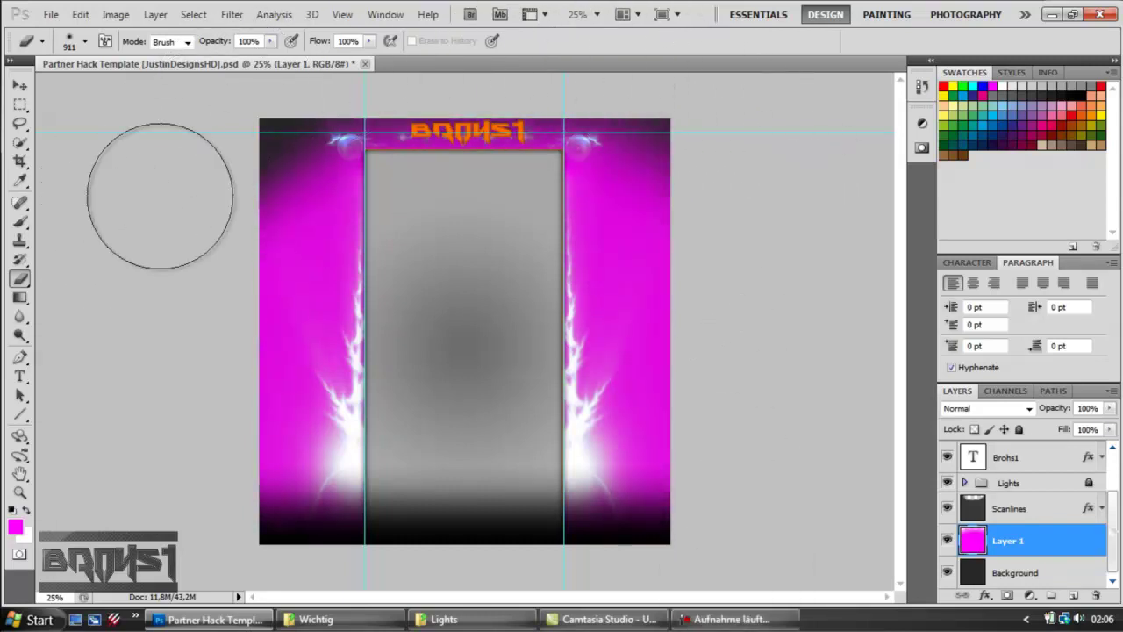
pyautogui.moveTo(717, 116)
pyautogui.mouseDown()
pyautogui.moveTo(336, 83)
pyautogui.moveTo(7, 237)
pyautogui.moveTo(146, 176)
pyautogui.moveTo(185, 175)
pyautogui.moveTo(531, 57)
pyautogui.moveTo(845, 256)
pyautogui.mouseUp()
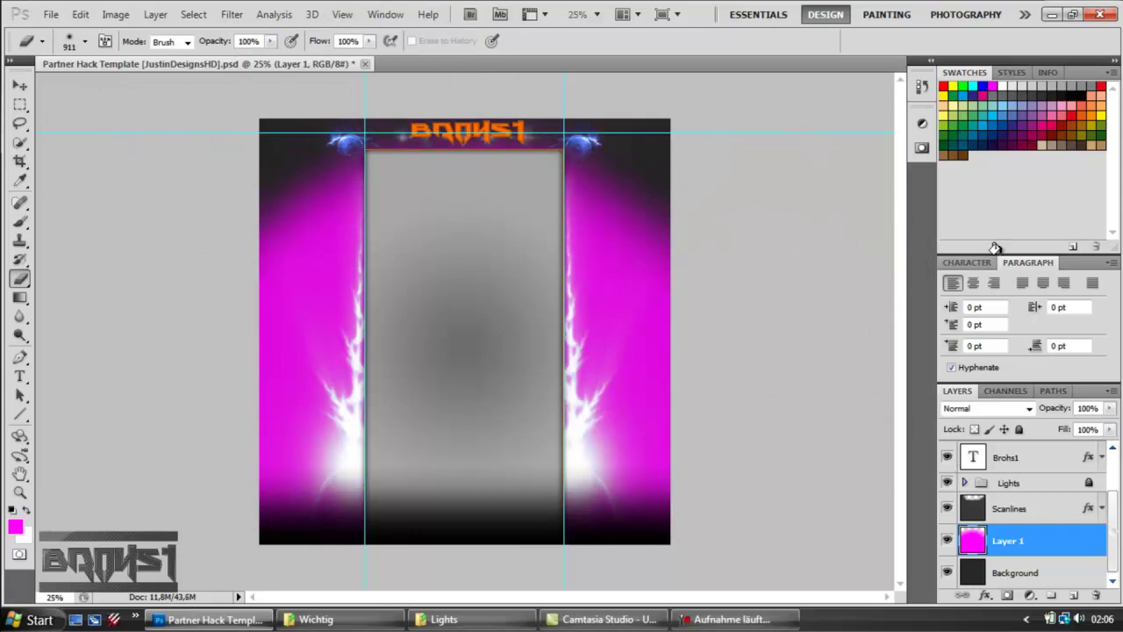
# Step: Paint a soft crimson band across the lower part of both magenta sides with a 504 px Brush
pyautogui.press('b')
pyautogui.click(85, 42)
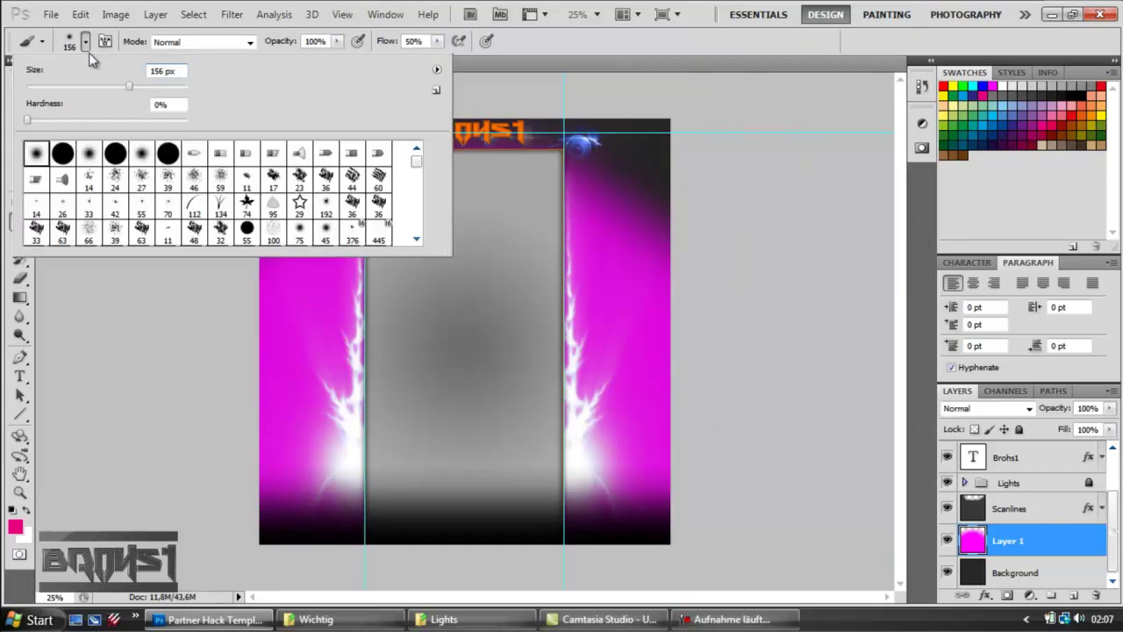
pyautogui.moveTo(171, 88); pyautogui.dragTo(174, 89)
pyautogui.moveTo(142, 321)
pyautogui.mouseDown()
pyautogui.moveTo(324, 505)
pyautogui.moveTo(644, 492)
pyautogui.moveTo(490, 511)
pyautogui.moveTo(213, 396)
pyautogui.moveTo(725, 396)
pyautogui.mouseUp()
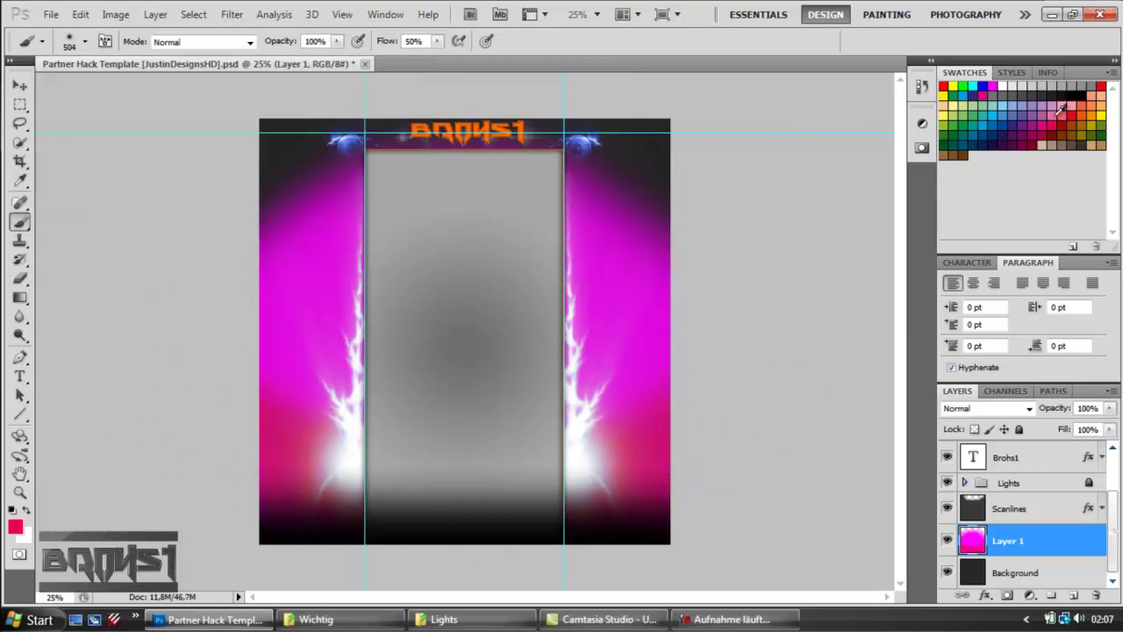
# Step: Paint a soft light pink band across both sides above the crimson area with a 504 px Brush
pyautogui.click(86, 43)
pyautogui.click(742, 253)
pyautogui.click(84, 43)
pyautogui.moveTo(177, 87); pyautogui.dragTo(174, 87)
pyautogui.moveTo(744, 327)
pyautogui.mouseDown()
pyautogui.moveTo(712, 336)
pyautogui.moveTo(243, 321)
pyautogui.moveTo(539, 371)
pyautogui.moveTo(562, 391)
pyautogui.mouseUp()
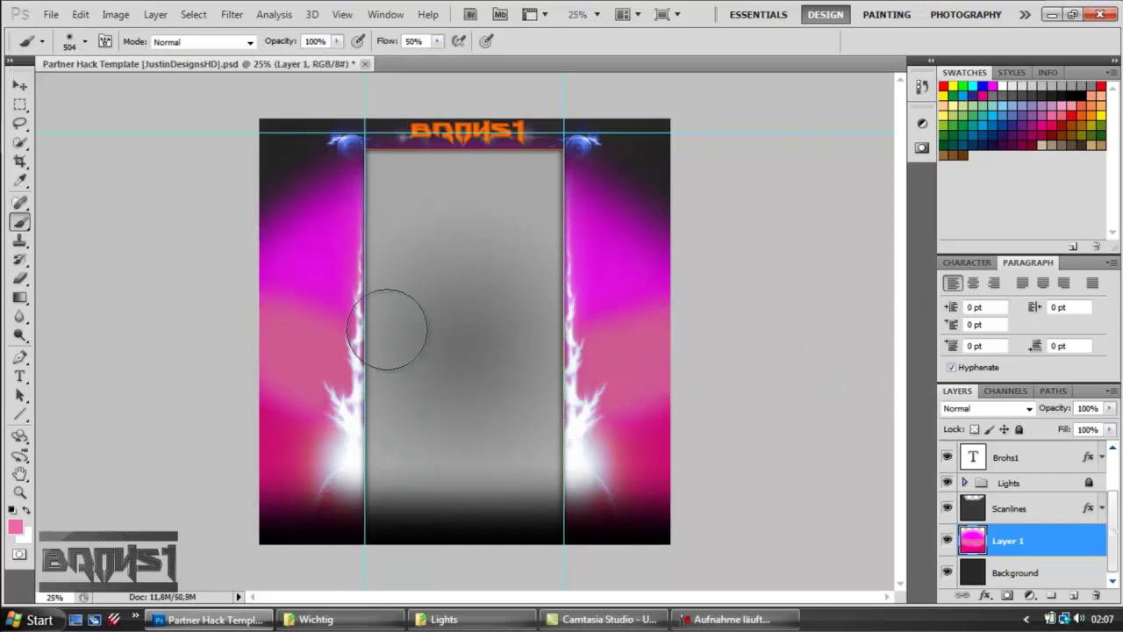
# Step: Paint light pink along both edges of the grey panel and cover both sides with crimson using the 504 px Brush
pyautogui.moveTo(551, 264); pyautogui.dragTo(571, 488)
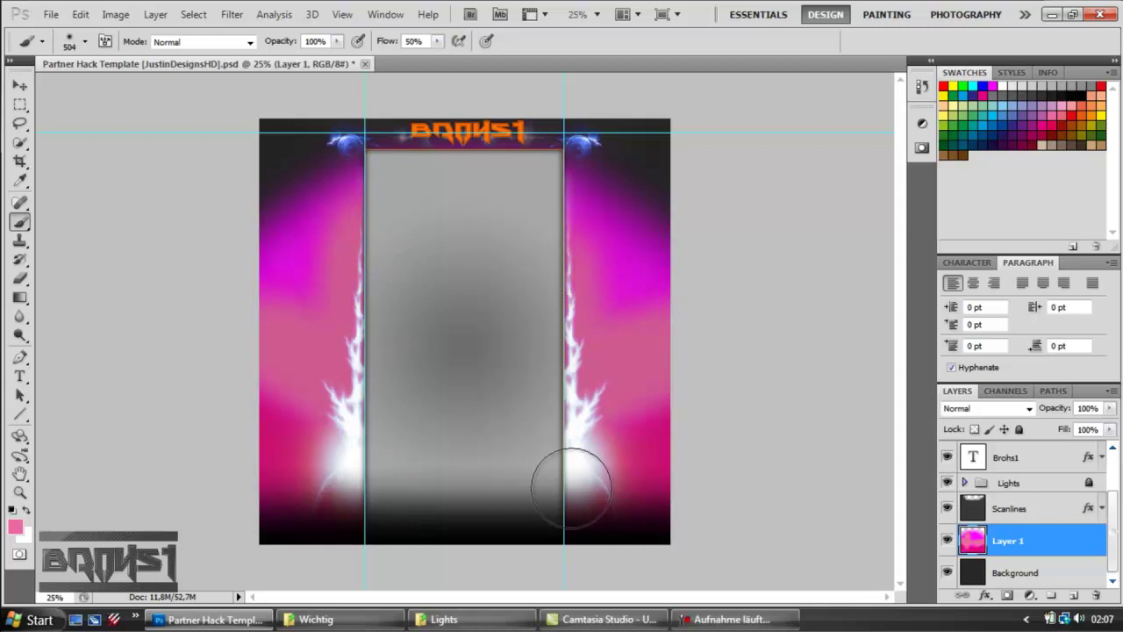
pyautogui.moveTo(748, 245)
pyautogui.mouseDown()
pyautogui.moveTo(647, 451)
pyautogui.moveTo(639, 275)
pyautogui.moveTo(651, 469)
pyautogui.mouseUp()
pyautogui.moveTo(260, 479)
pyautogui.mouseDown()
pyautogui.moveTo(261, 447)
pyautogui.moveTo(329, 555)
pyautogui.mouseUp()
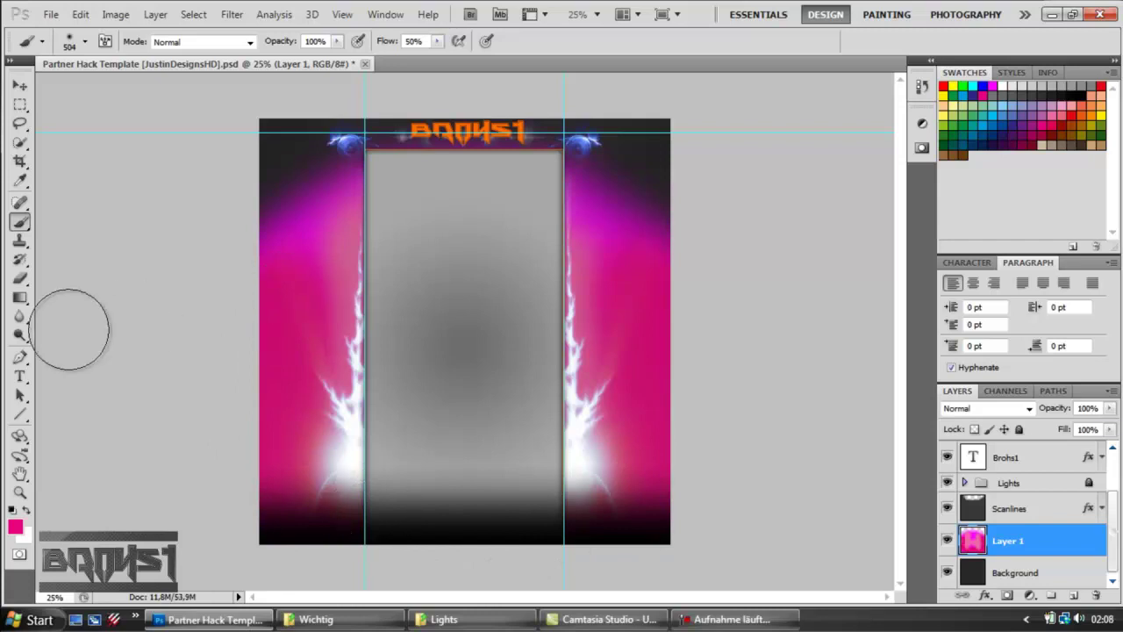
pyautogui.moveTo(299, 333); pyautogui.dragTo(390, 233)
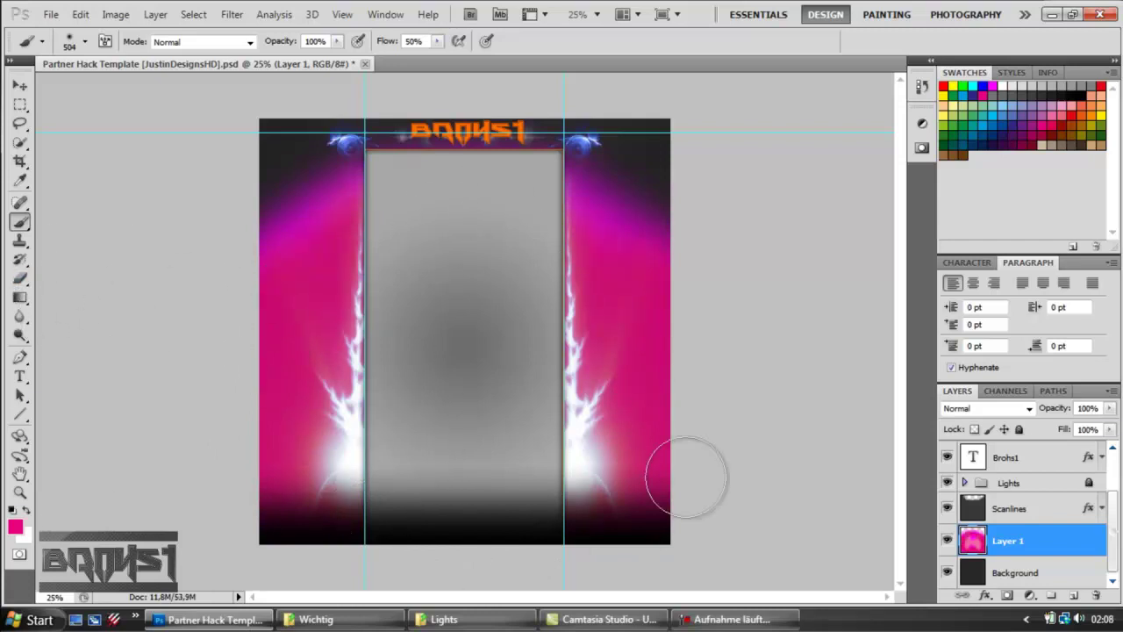
# Step: Compare the design with Layer 1 hidden and shown, and lower Layer 1's opacity to 42%
pyautogui.click(946, 541)
pyautogui.click(947, 542)
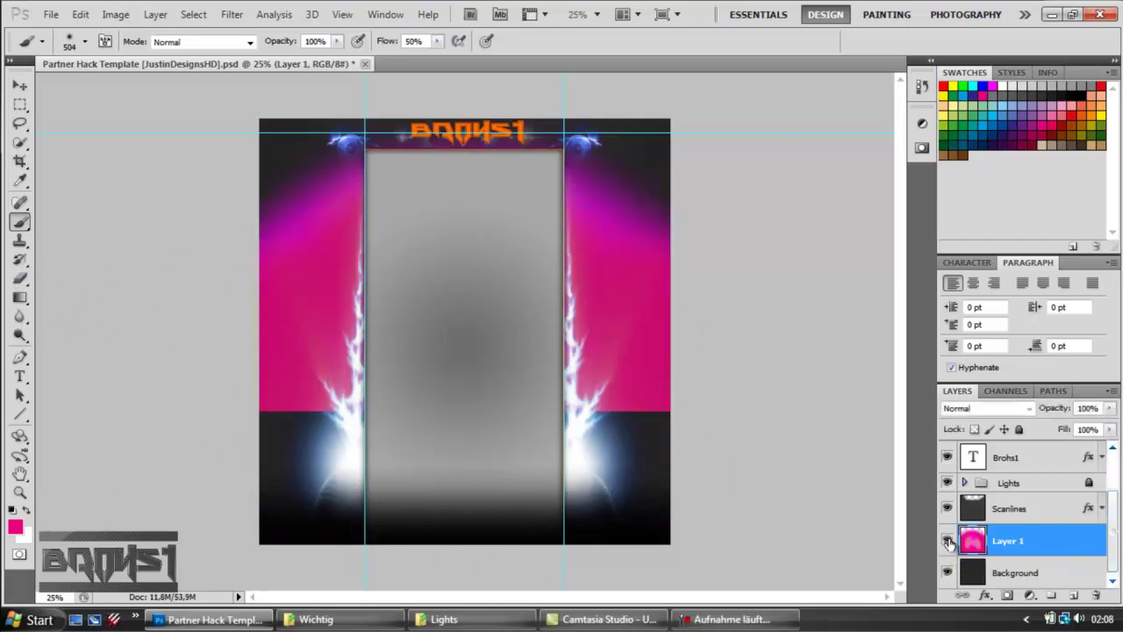
pyautogui.click(947, 541)
pyautogui.click(948, 541)
pyautogui.moveTo(1108, 427); pyautogui.dragTo(1058, 427)
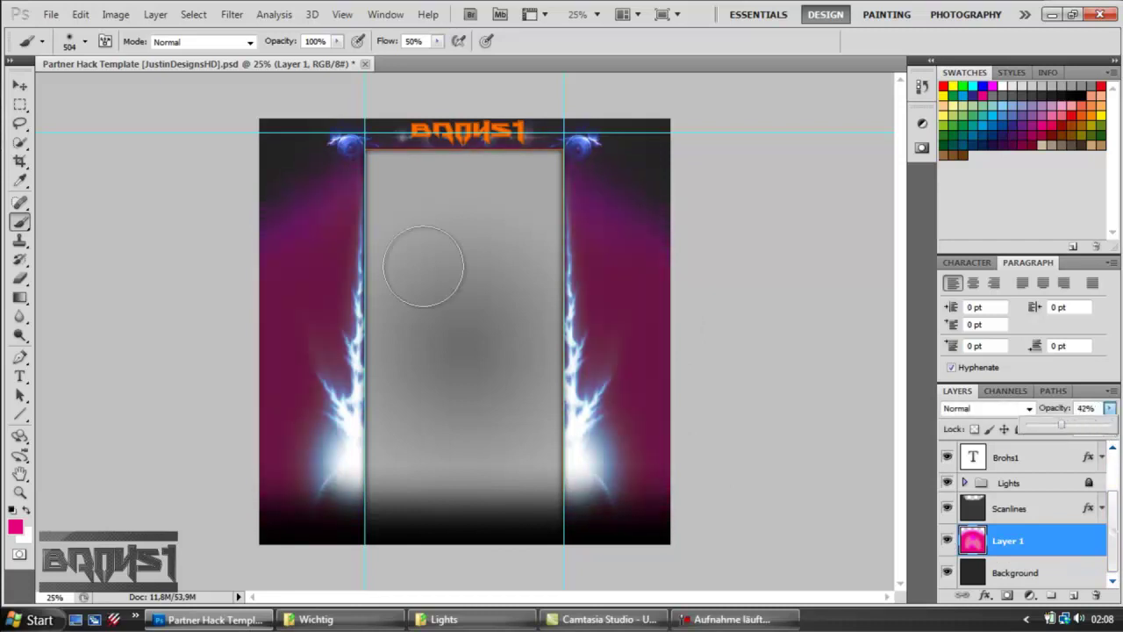
# Step: Cover all of Layer 1 with solid crimson using a hard 569 px Brush and set the layer's opacity to 85%
pyautogui.click(85, 41)
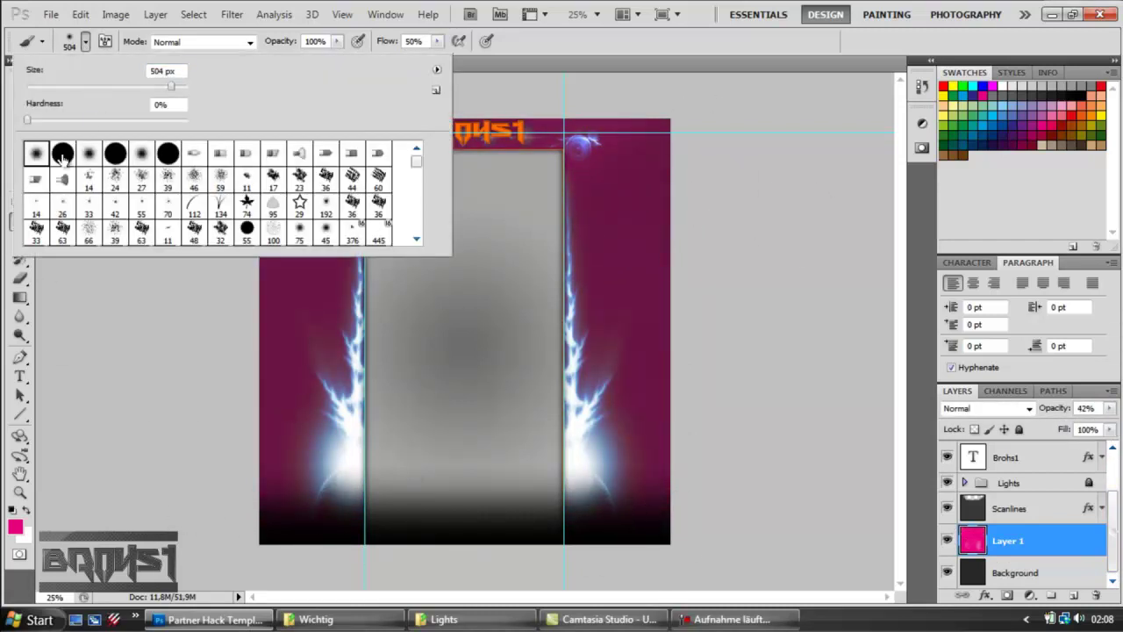
pyautogui.click(582, 258)
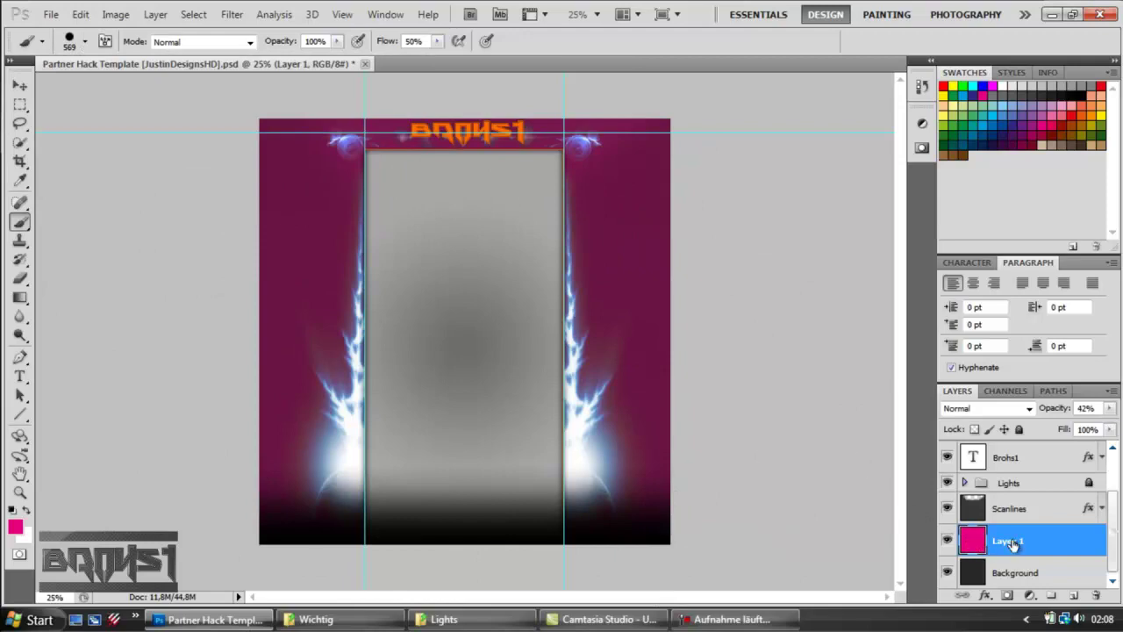
pyautogui.moveTo(1083, 427); pyautogui.dragTo(1096, 426)
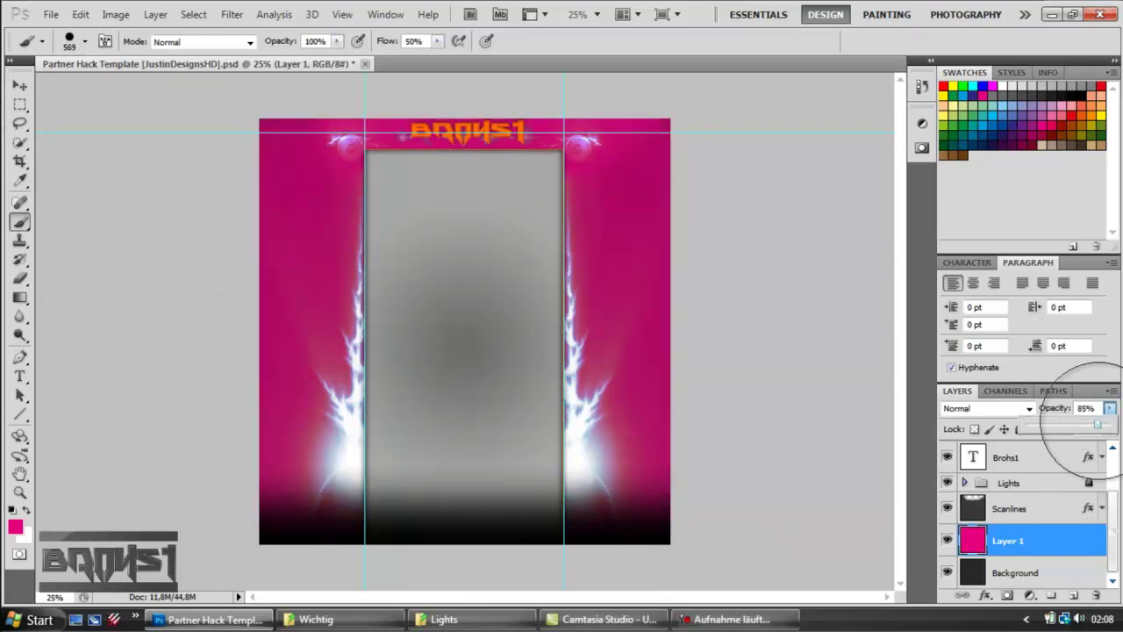
# Step: Examine the scanline texture, light effects and header against the crimson layer at closer zoom
pyautogui.click(23, 495)
pyautogui.click(476, 199)
pyautogui.click(476, 199)
pyautogui.click(476, 198)
pyautogui.click(476, 198)
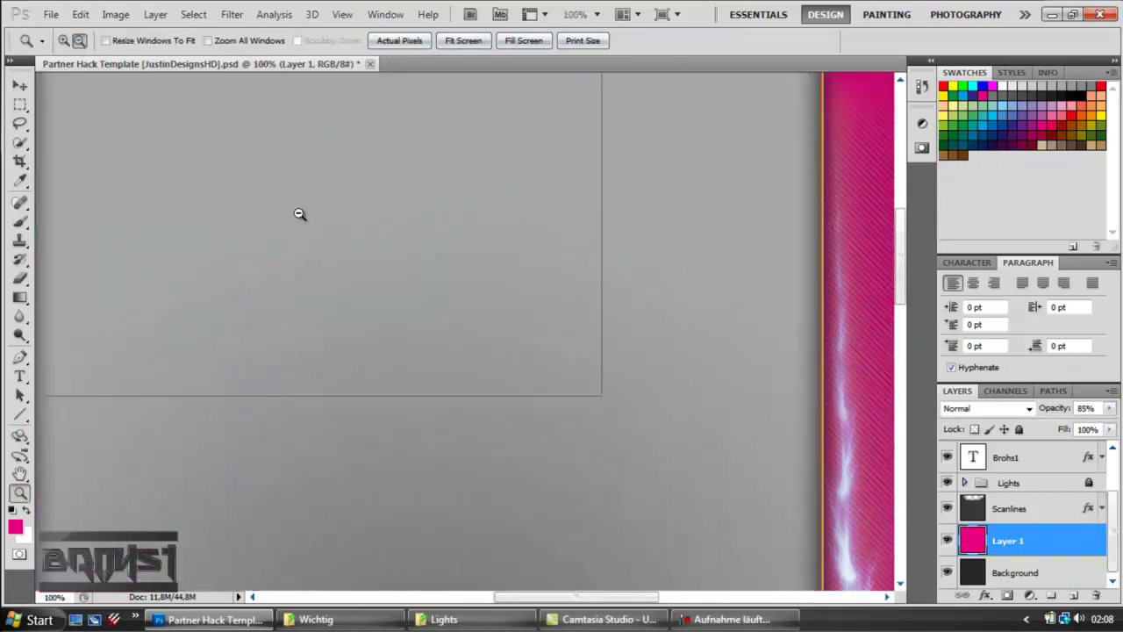
pyautogui.keyDown('alt'); pyautogui.click(302, 214); pyautogui.keyUp('alt')
pyautogui.keyDown('alt'); pyautogui.click(302, 214); pyautogui.keyUp('alt')
pyautogui.moveTo(570, 596); pyautogui.dragTo(534, 597)
pyautogui.scroll(3, 598, 496)
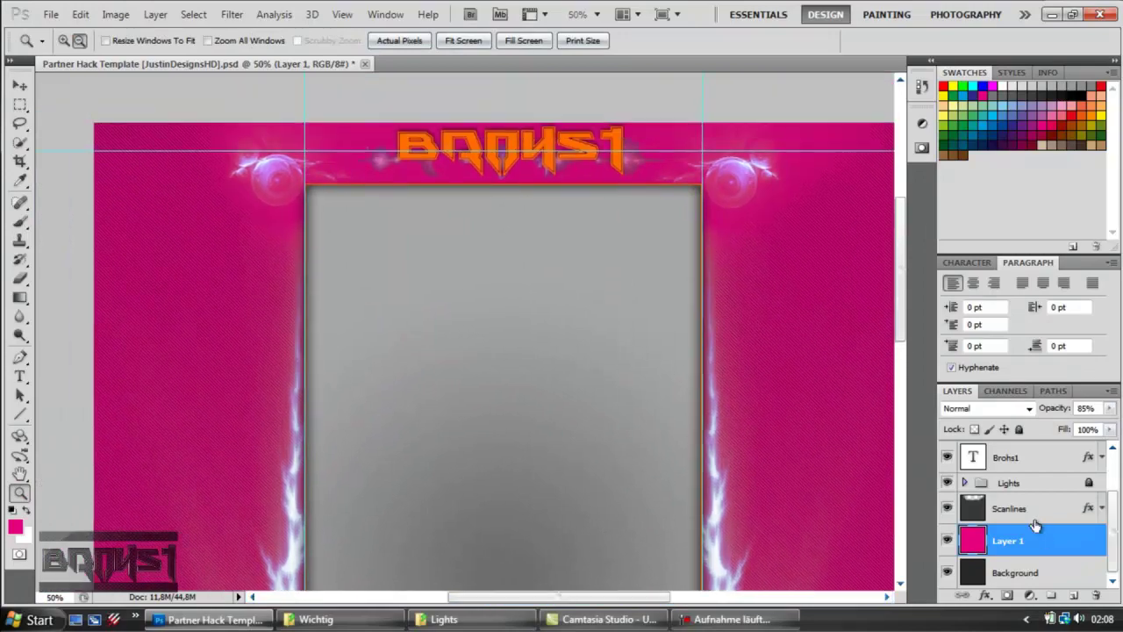
# Step: Scale The_Adventure_Final layer in the Lights group to 304.14% wide by 437.25% high and move it across the header
pyautogui.click(964, 482)
pyautogui.scroll(-2, 1066, 526)
pyautogui.click(1053, 498)
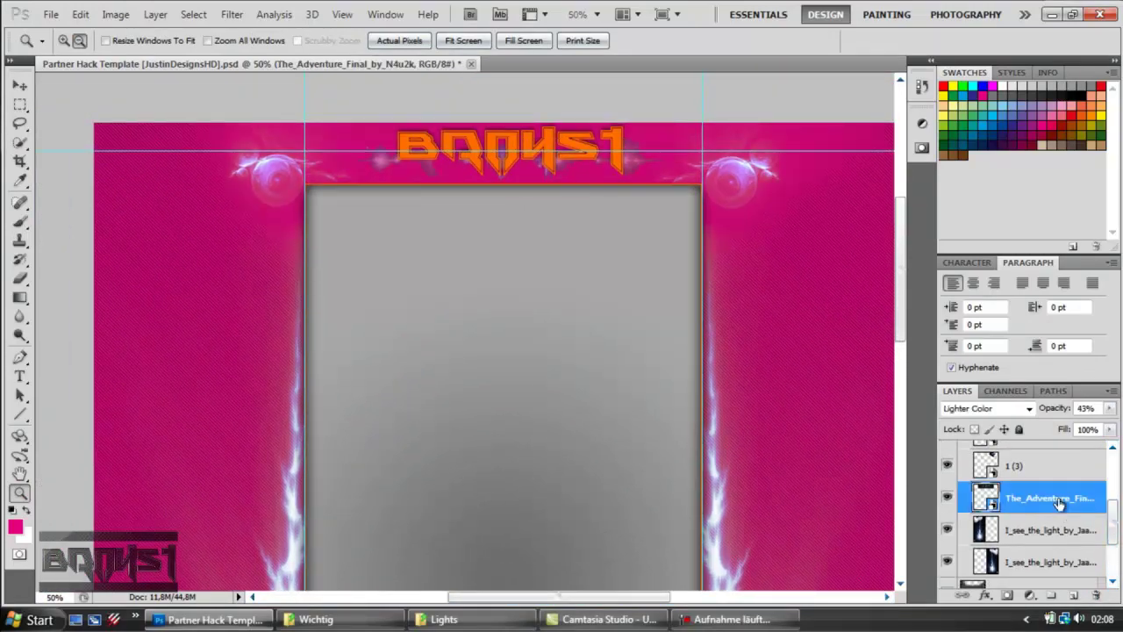
pyautogui.hotkey('ctrl', 't')
pyautogui.moveTo(226, 251); pyautogui.dragTo(178, 438)
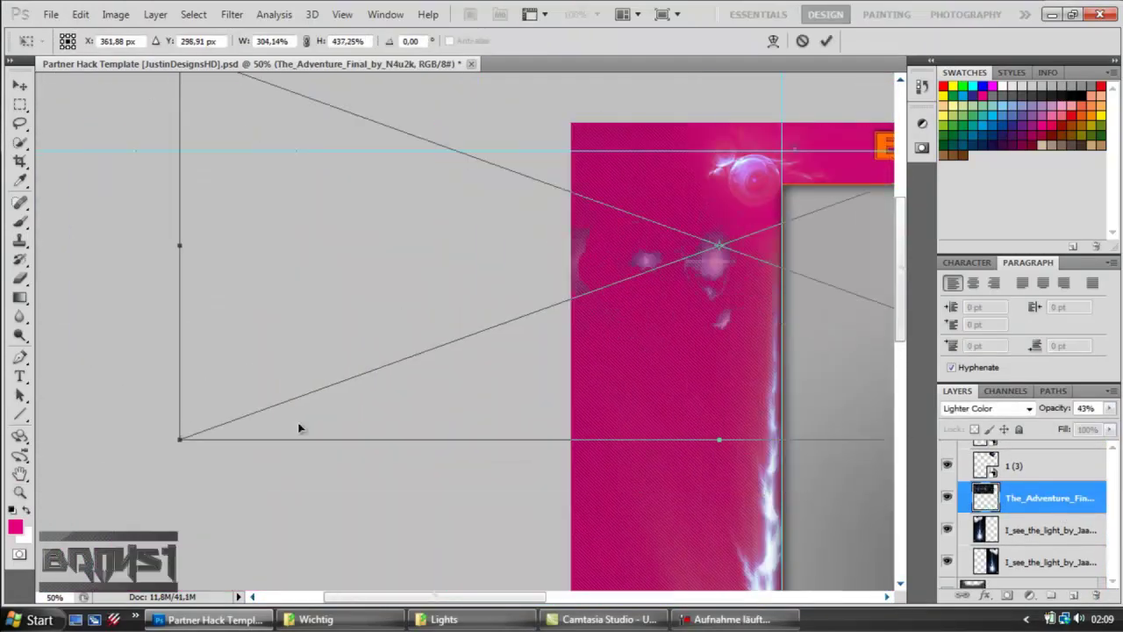
pyautogui.moveTo(458, 596); pyautogui.dragTo(541, 596)
pyautogui.moveTo(462, 229); pyautogui.dragTo(715, 121)
pyautogui.moveTo(486, 602); pyautogui.dragTo(520, 602)
pyautogui.moveTo(614, 164); pyautogui.dragTo(597, 161)
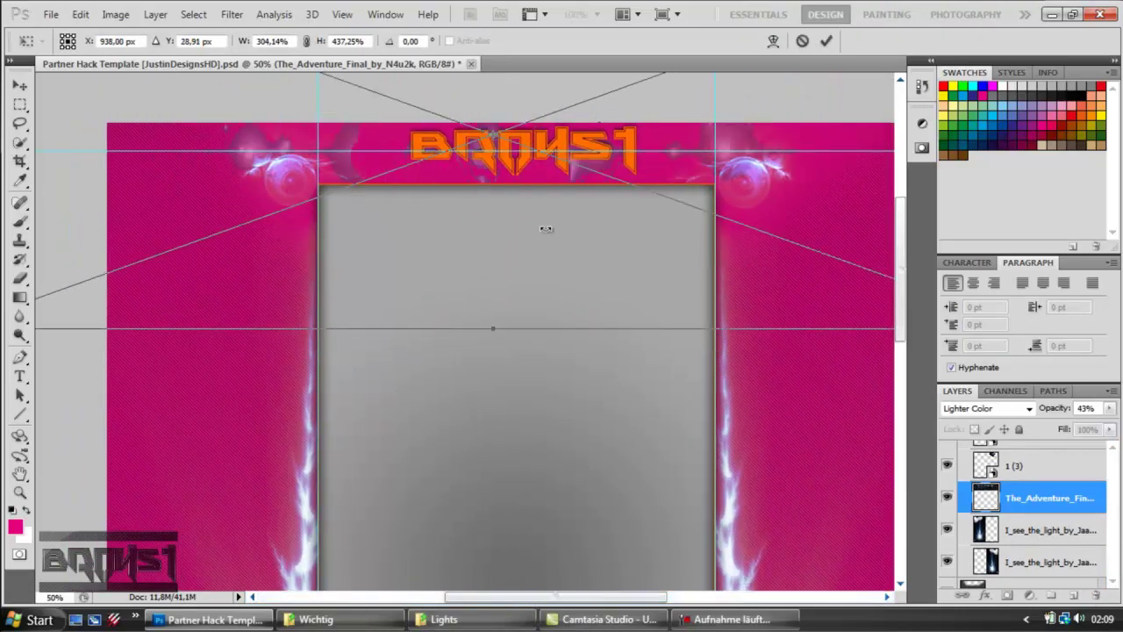
# Step: Reduce The_Adventure_Final layer to 213.76% by 307.31%, centre it behind the Brohs1 title and apply the transform
pyautogui.moveTo(591, 597); pyautogui.dragTo(550, 596)
pyautogui.moveTo(111, 328); pyautogui.dragTo(432, 214)
pyautogui.moveTo(526, 597); pyautogui.dragTo(579, 594)
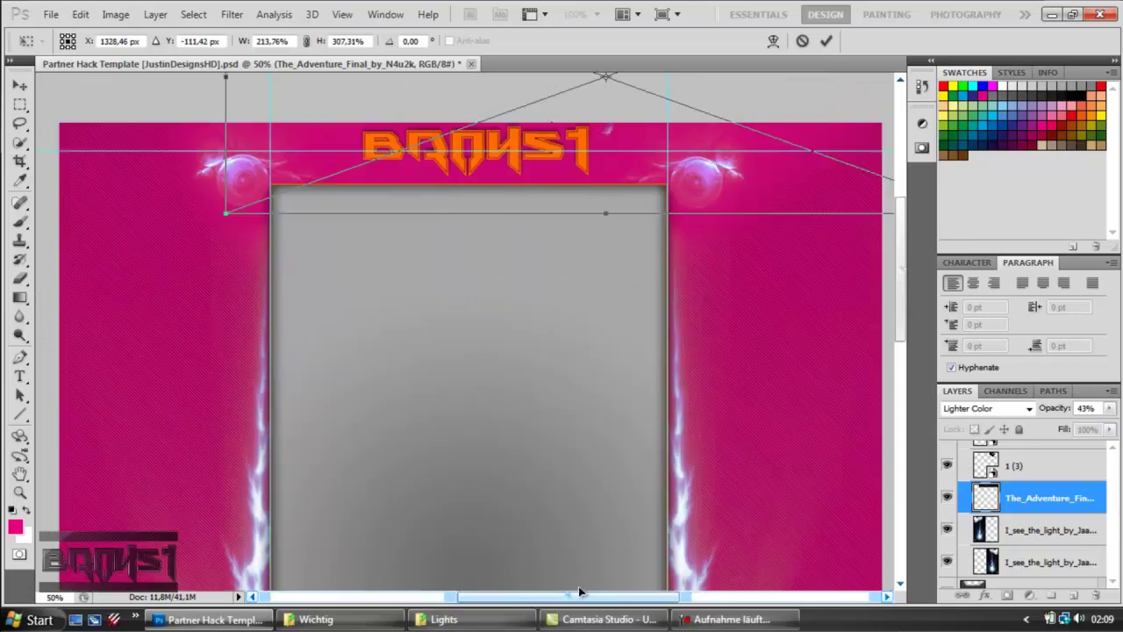
pyautogui.moveTo(556, 159); pyautogui.dragTo(496, 165)
pyautogui.click(825, 40)
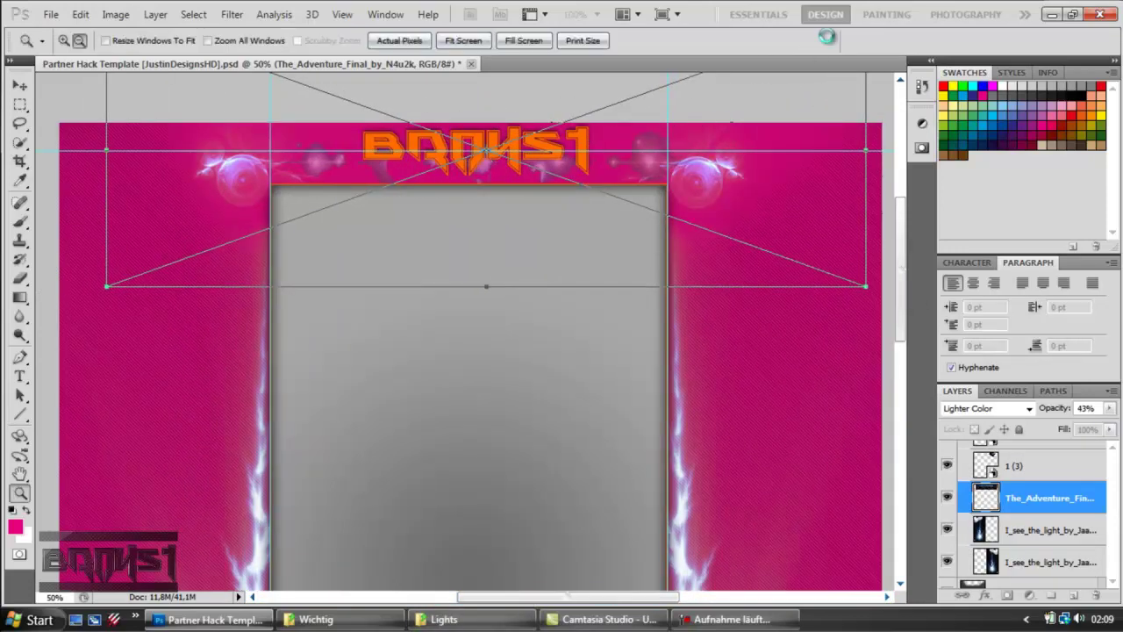
# Step: Set The_Adventure_Final layer to the Lighten blend mode at 65% opacity and collapse the Lights group
pyautogui.scroll(-9, 1018, 414)
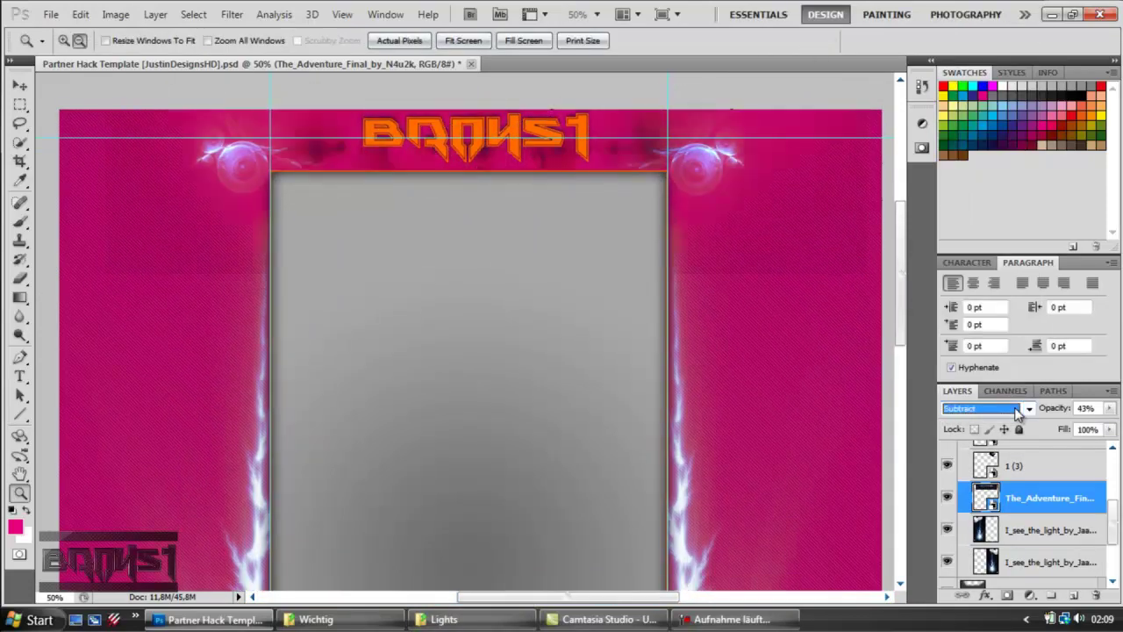
pyautogui.scroll(13, 1017, 414)
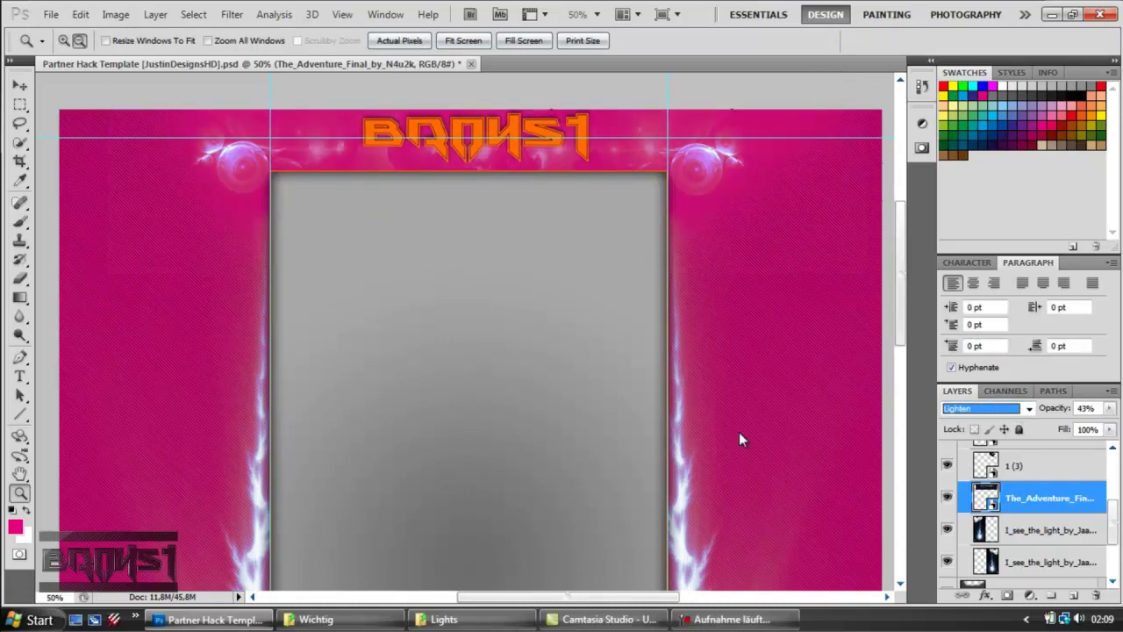
pyautogui.click(1110, 409)
pyautogui.moveTo(1090, 425); pyautogui.dragTo(1084, 426)
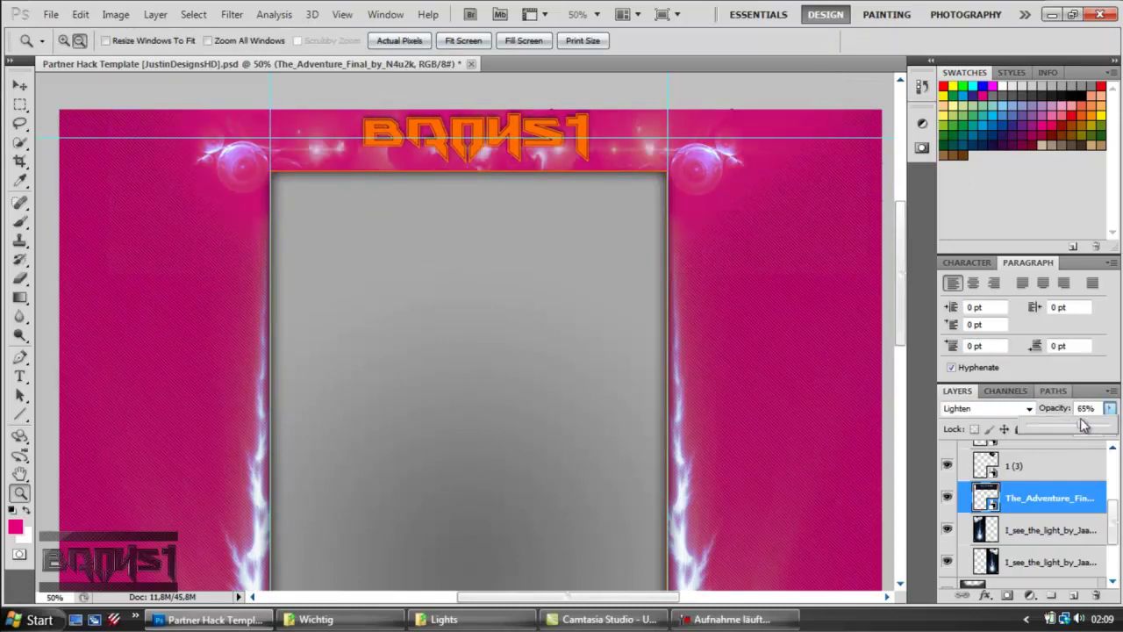
pyautogui.click(1055, 498)
pyautogui.scroll(2, 975, 473)
pyautogui.click(964, 473)
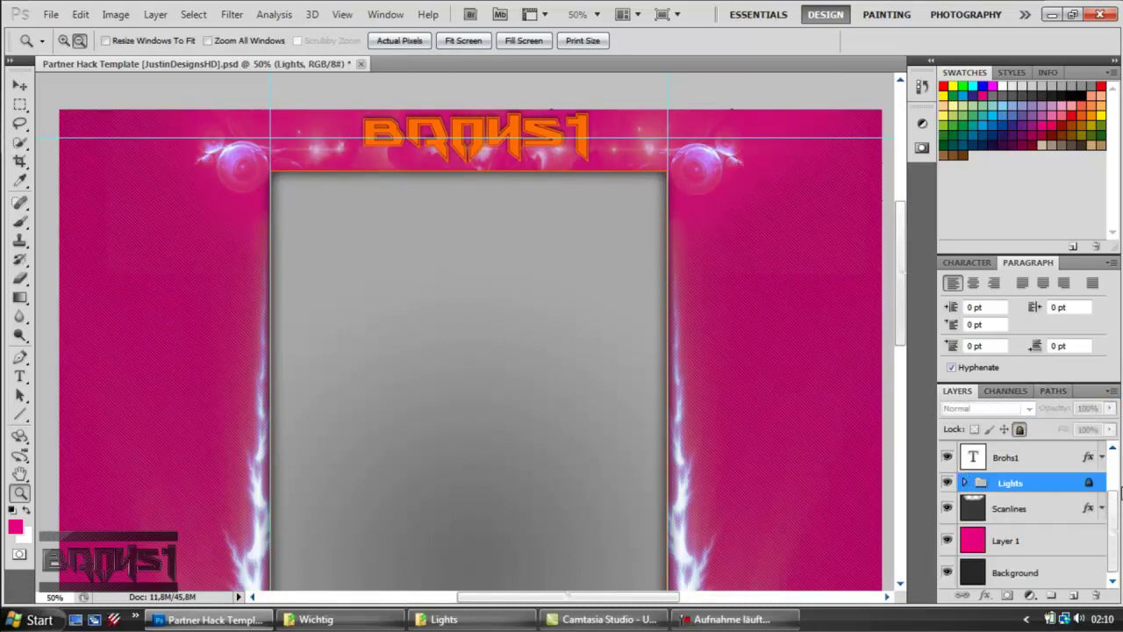
# Step: Try duplicating the Brohs1 title layer three times, and delete the layer Brohs1 copy
pyautogui.scroll(2, 1114, 493)
pyautogui.click(965, 517)
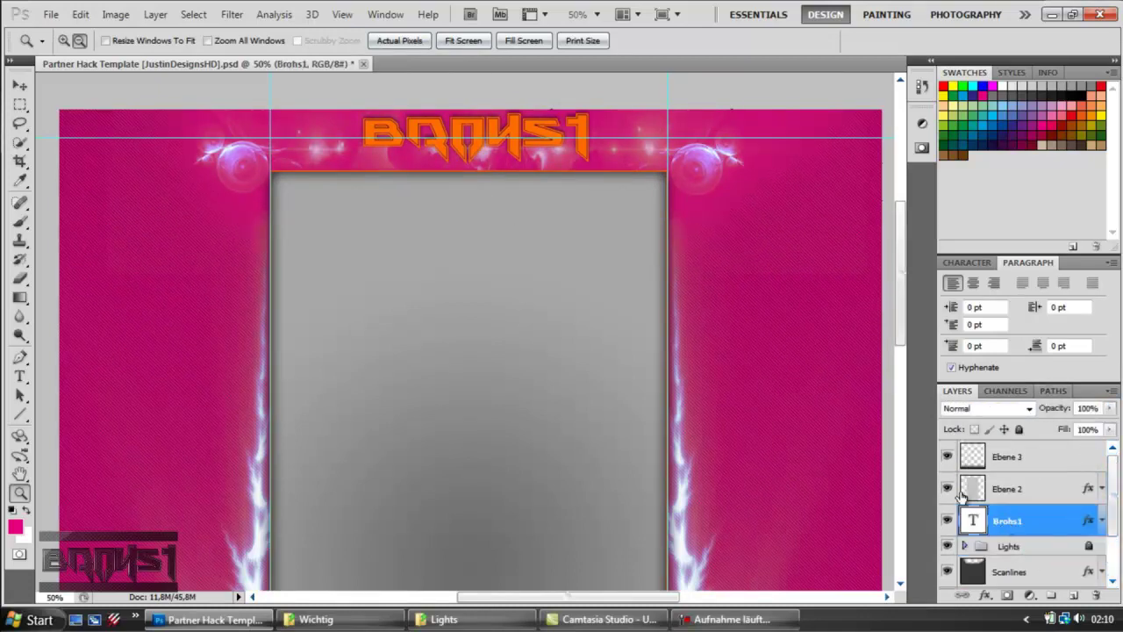
pyautogui.hotkey('ctrl', 'j')
pyautogui.hotkey('ctrl', 'j')
pyautogui.hotkey('ctrl', 'j')
pyautogui.click(1016, 521)
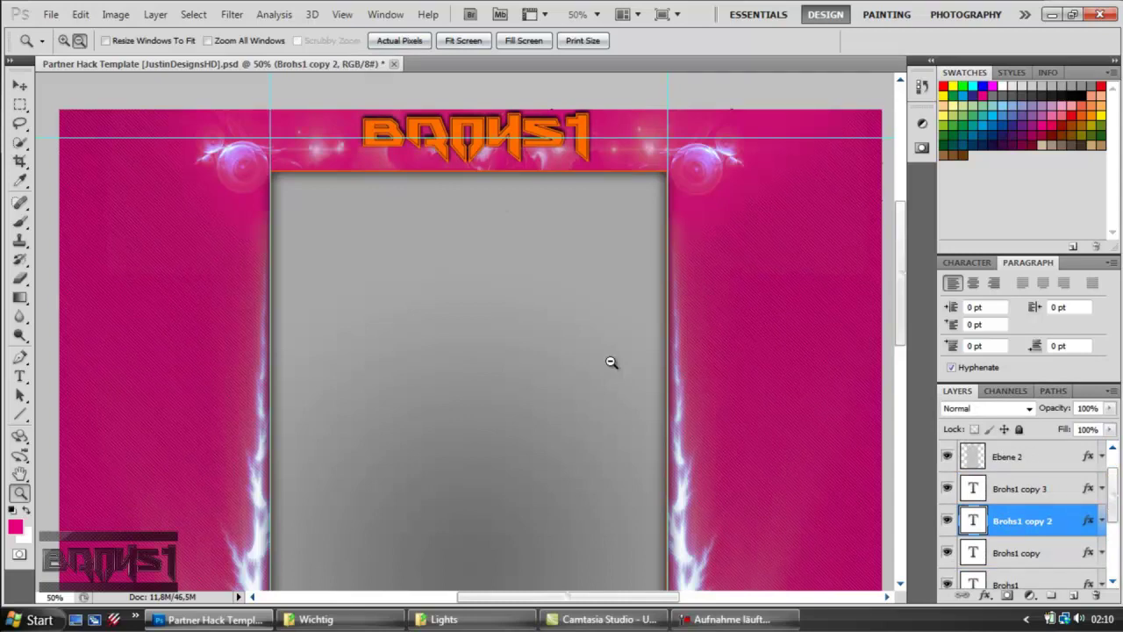
pyautogui.click(1014, 495)
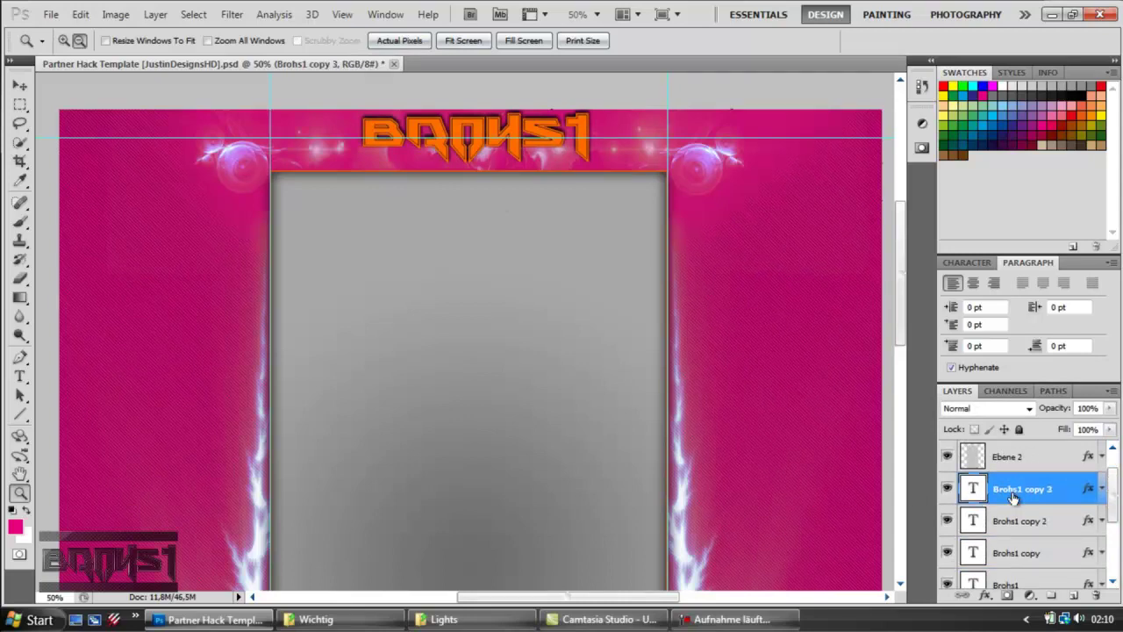
pyautogui.scroll(-1, 1025, 548)
pyautogui.click(1020, 523)
pyautogui.scroll(-3, 1020, 523)
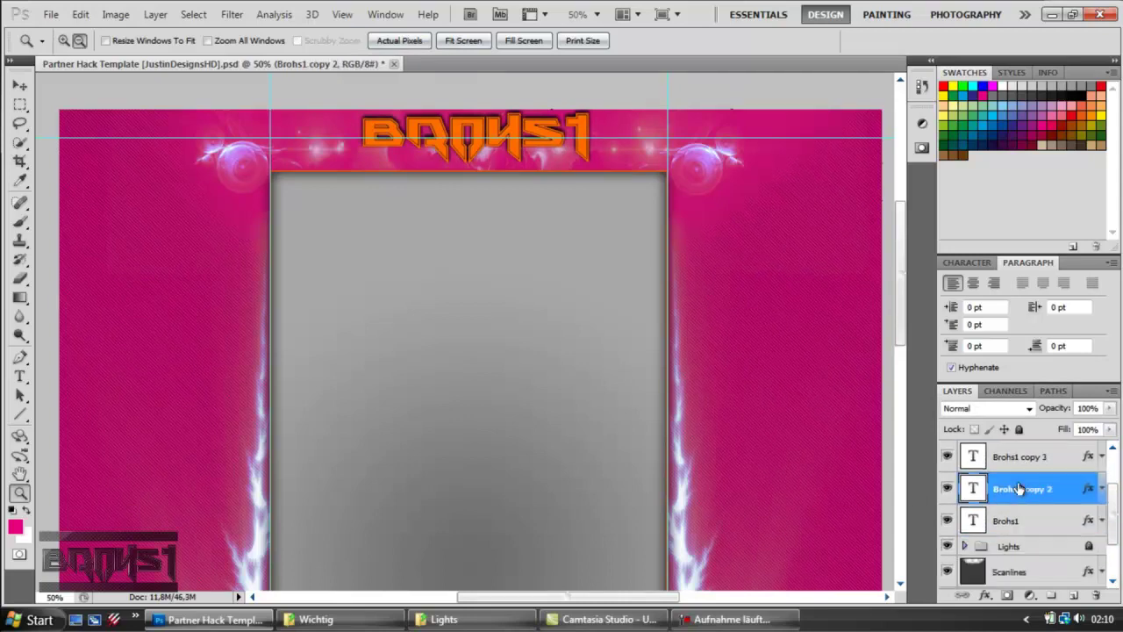
# Step: Replace the remaining title copies with two fresh duplicates of the Brohs1 text layer
pyautogui.click(1012, 463)
pyautogui.hotkey('ctrl', 'j')
pyautogui.hotkey('ctrl', 'j')
pyautogui.click(1016, 491)
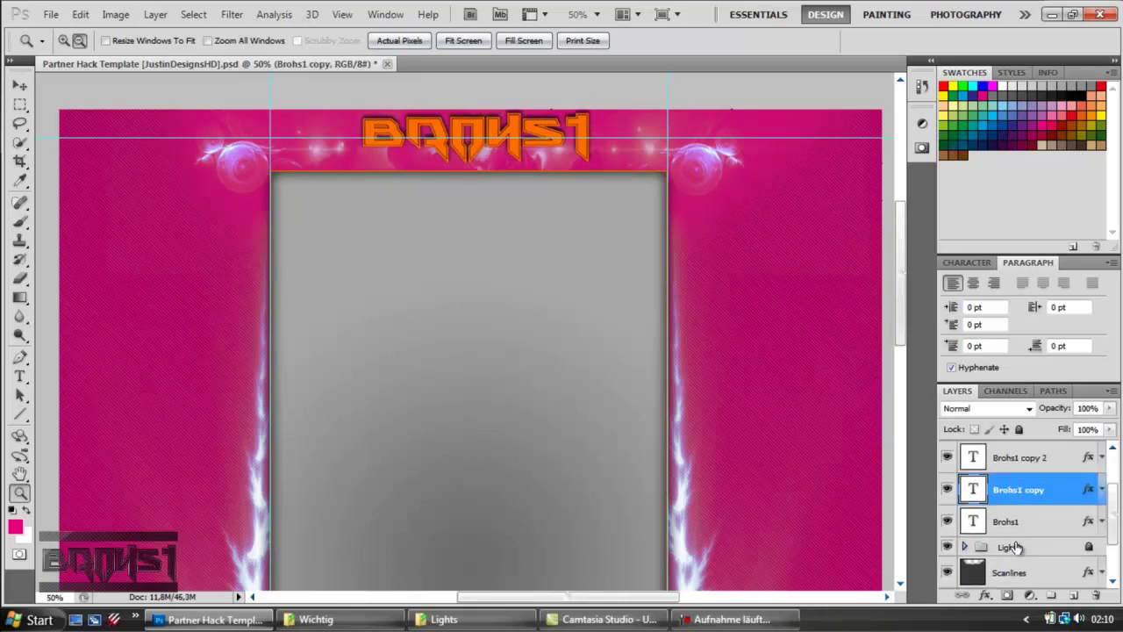
pyautogui.click(1013, 463)
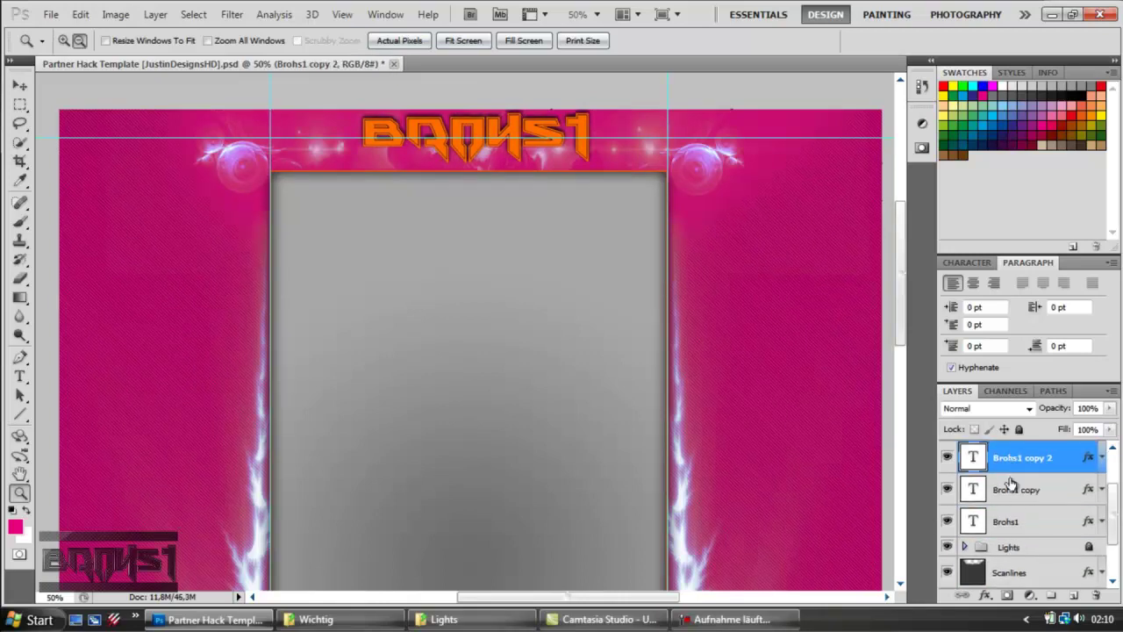
pyautogui.click(1008, 495)
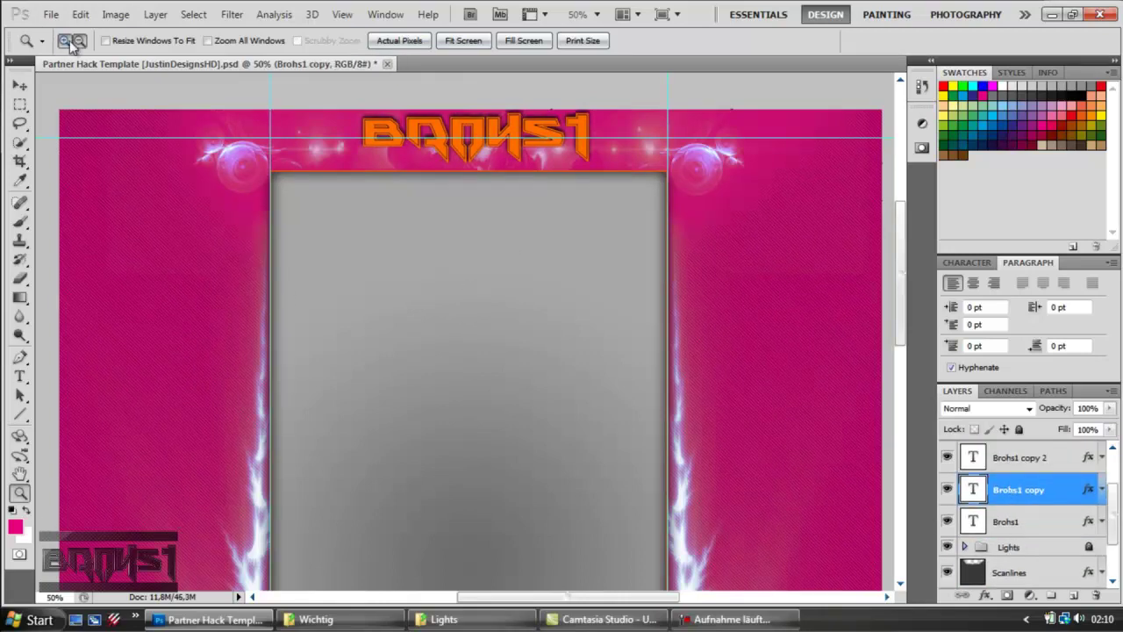
# Step: Examine the outline and shadow of the Brohs1 title lettering up close
pyautogui.click(69, 43)
pyautogui.moveTo(429, 136); pyautogui.dragTo(447, 148)
pyautogui.click(79, 41)
pyautogui.click(289, 194)
pyautogui.click(370, 257)
pyautogui.click(368, 258)
pyautogui.click(368, 258)
pyautogui.click(369, 259)
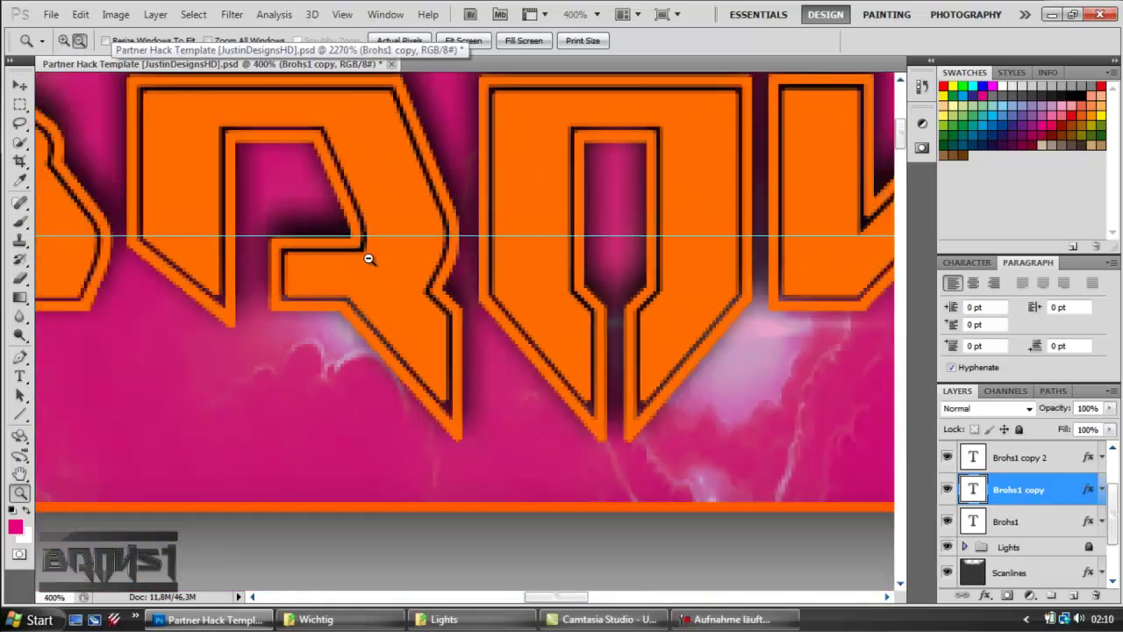
pyautogui.scroll(-2, 368, 259)
pyautogui.scroll(-1, 562, 404)
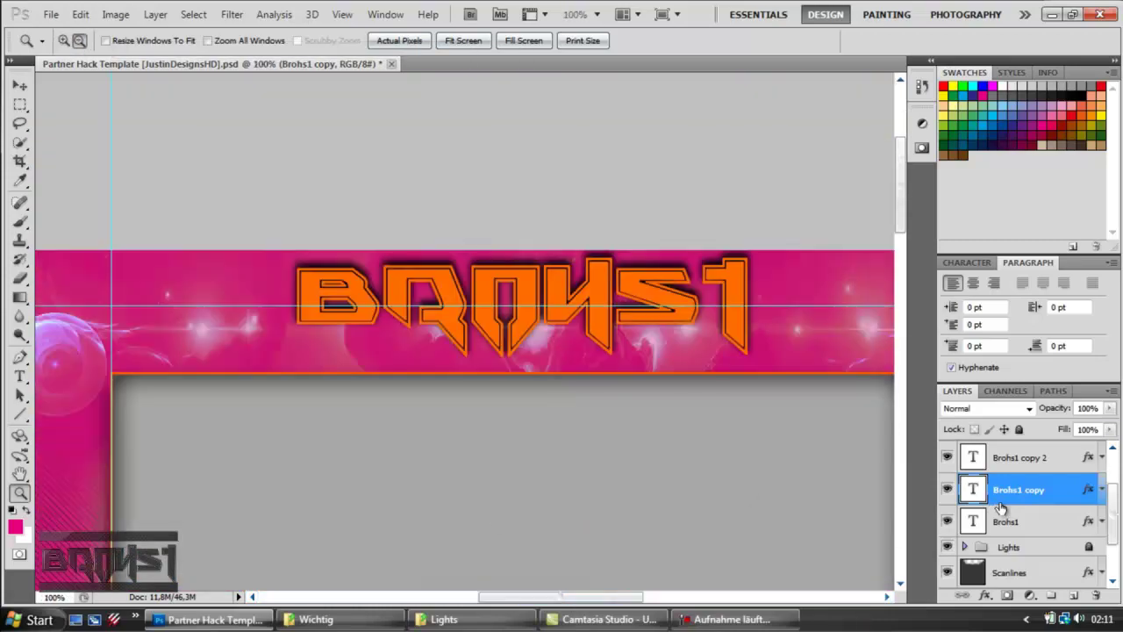
# Step: Convert the Brohs1 text layer and its two copies into a single Smart Object
pyautogui.click(1008, 460)
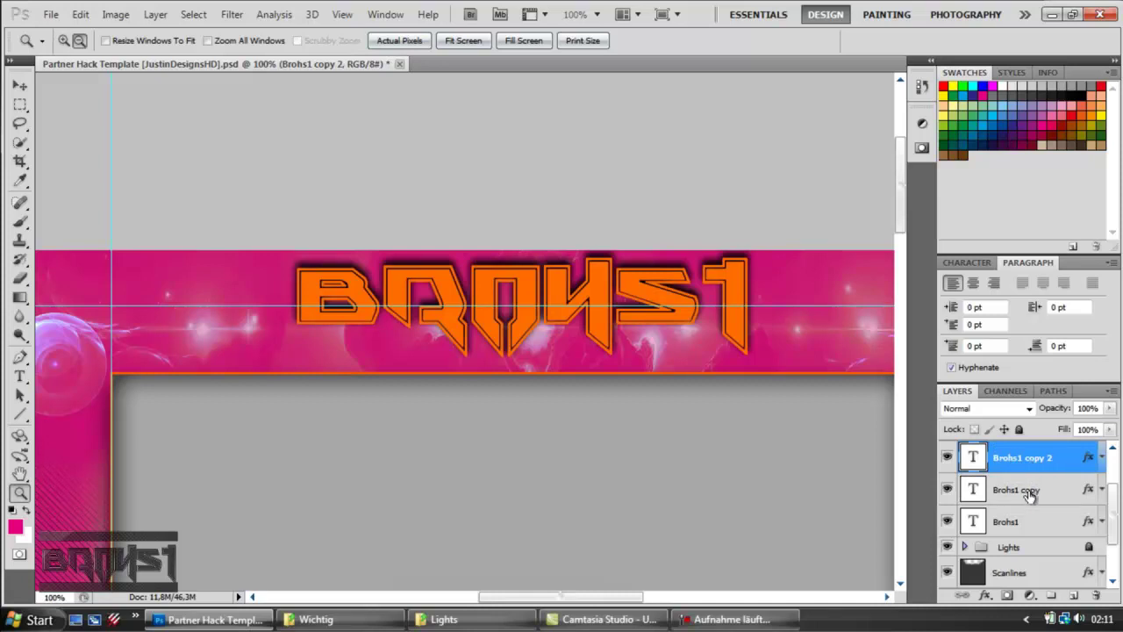
pyautogui.keyDown('shift'); pyautogui.click(1017, 521); pyautogui.keyUp('shift')
pyautogui.rightClick(1022, 520)
pyautogui.click(914, 129)
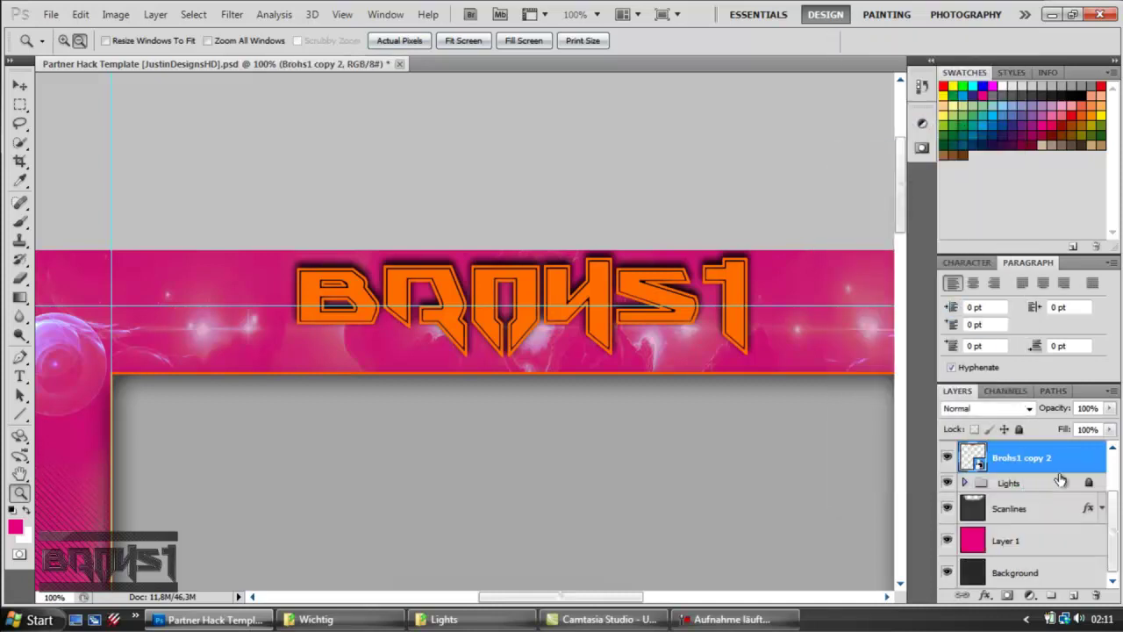
# Step: Add a Drop Shadow to the title Smart Object with a -90° angle, 2 px distance and 10 px size
pyautogui.doubleClick(1096, 458)
pyautogui.click(658, 134)
pyautogui.click(702, 135)
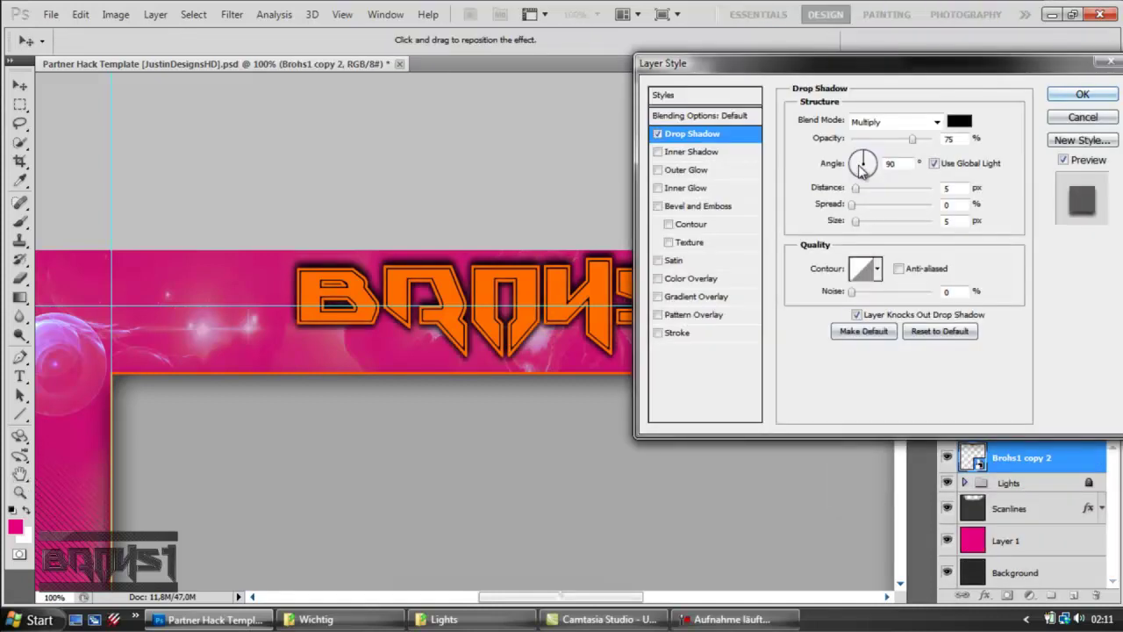
pyautogui.moveTo(856, 192)
pyautogui.mouseDown()
pyautogui.moveTo(874, 192)
pyautogui.moveTo(855, 189)
pyautogui.mouseUp()
pyautogui.click(863, 176)
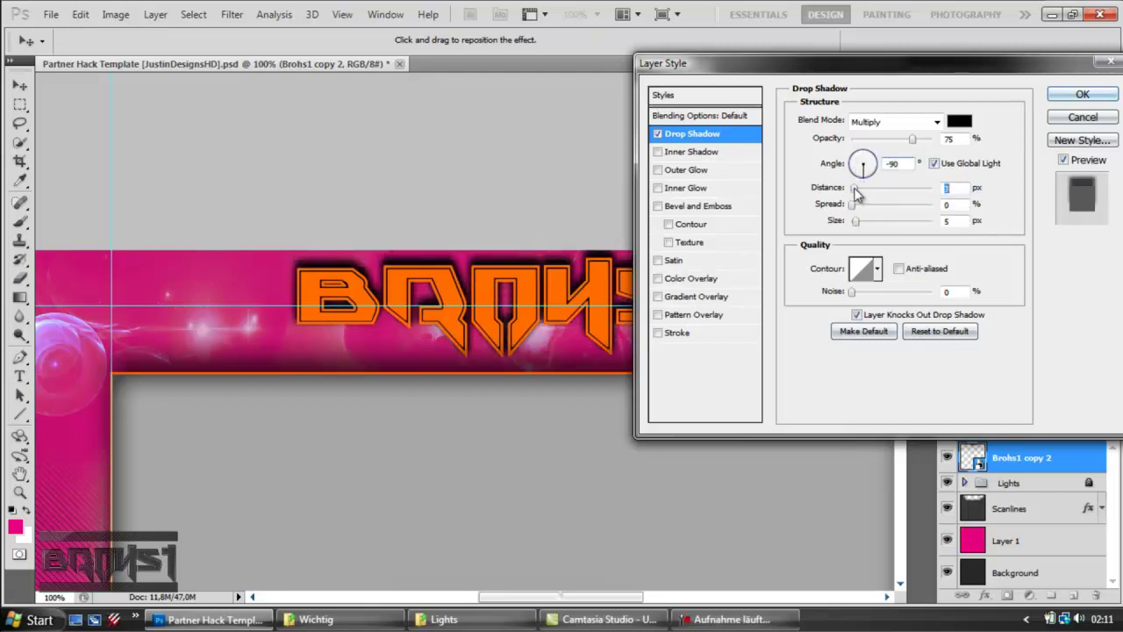
pyautogui.click(865, 220)
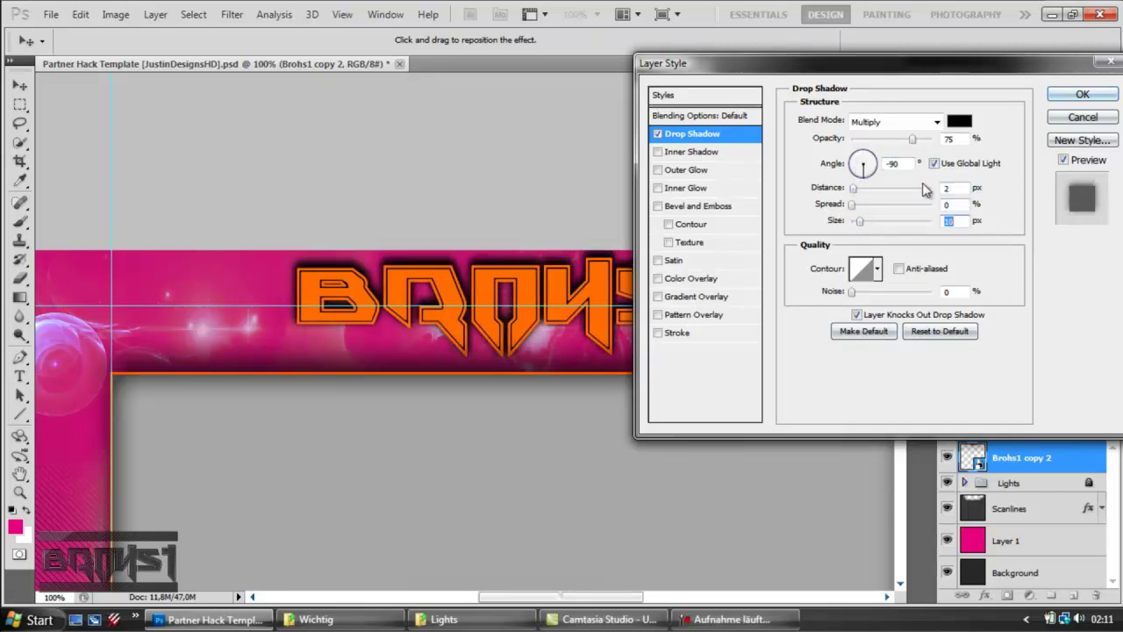
# Step: Set the title's Drop Shadow opacity to 43% and try the bevel, contour, satin, overlay and stroke effects on it
pyautogui.click(658, 152)
pyautogui.click(658, 207)
pyautogui.click(658, 206)
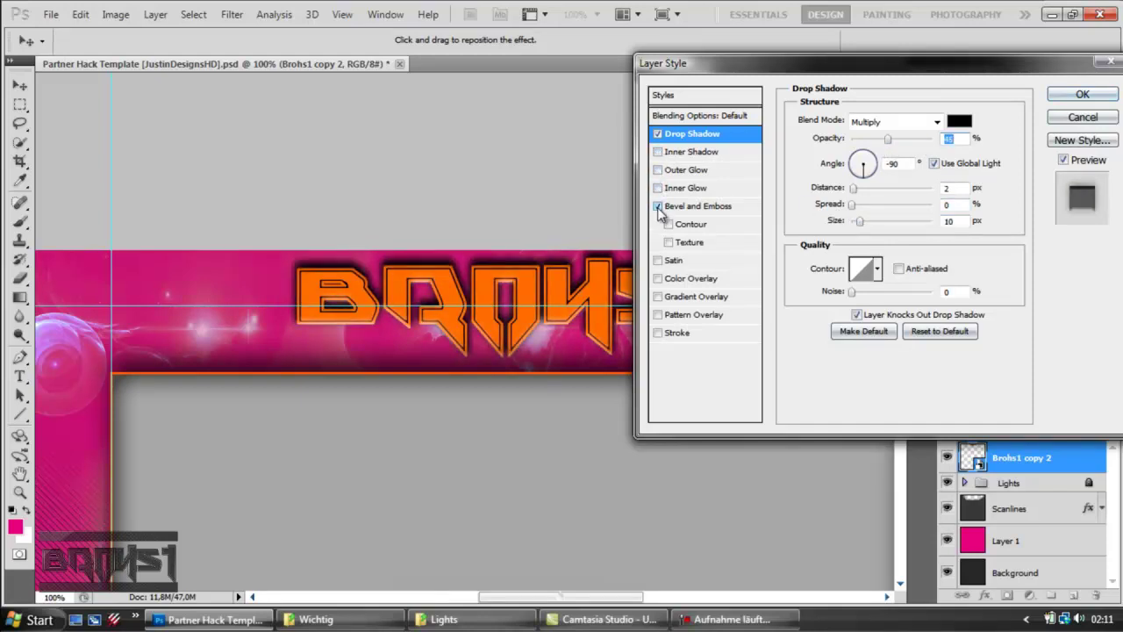
pyautogui.click(668, 224)
pyautogui.click(660, 261)
pyautogui.click(661, 262)
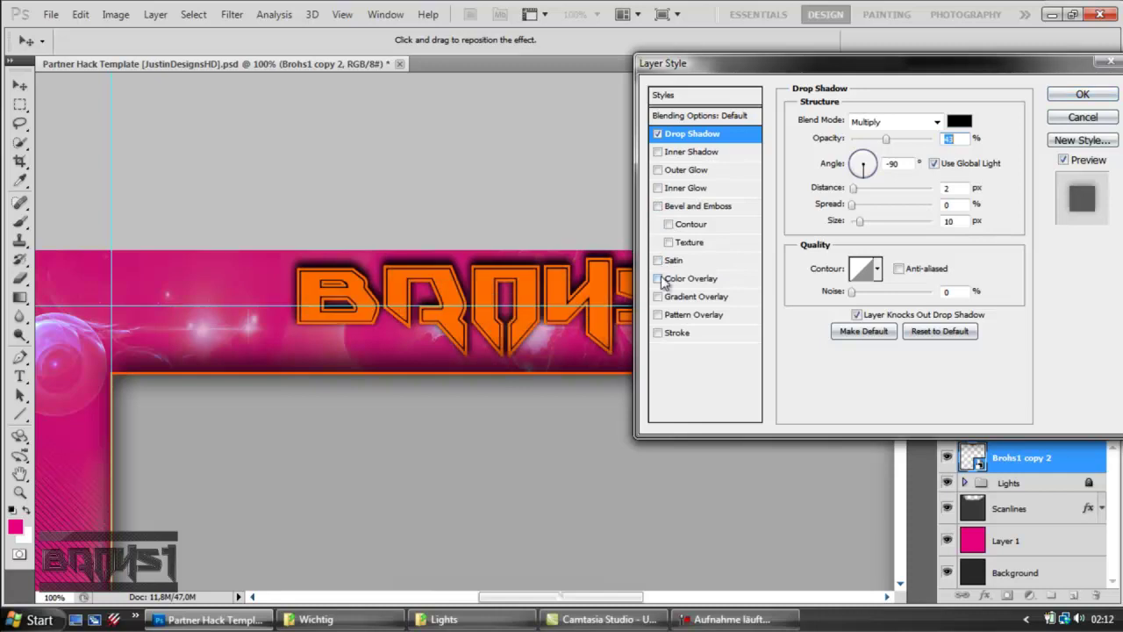
pyautogui.doubleClick(661, 278)
pyautogui.click(659, 297)
pyautogui.click(659, 296)
pyautogui.click(660, 316)
pyautogui.click(661, 316)
pyautogui.click(660, 332)
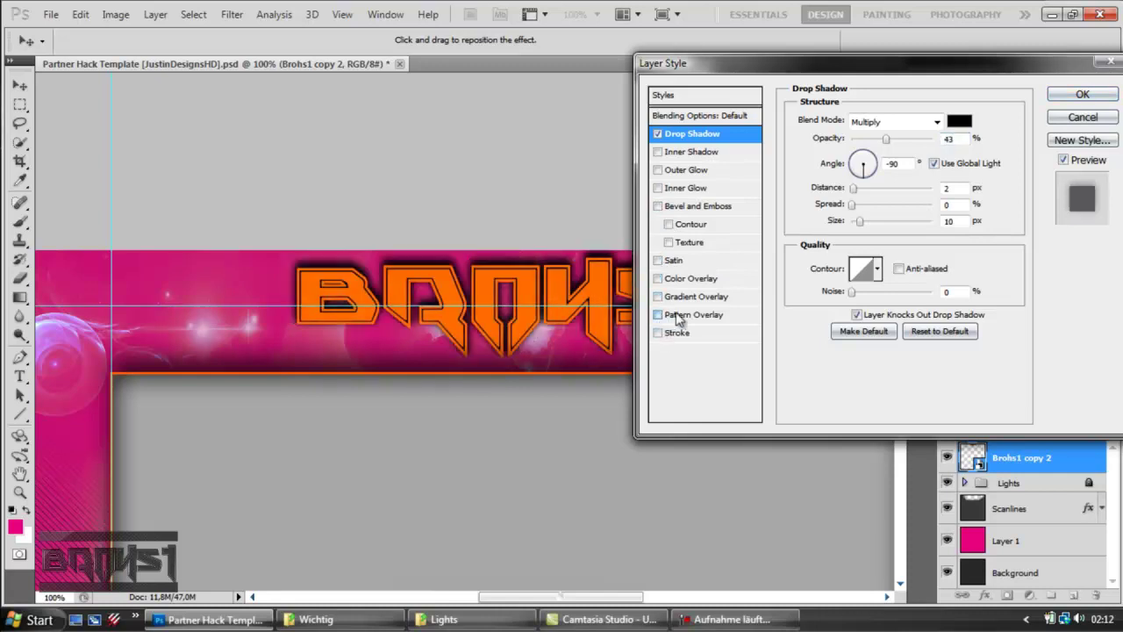
# Step: Try several texture patterns as a Pattern Overlay on the Brohs1 title
pyautogui.click(677, 315)
pyautogui.click(905, 178)
pyautogui.moveTo(948, 236); pyautogui.dragTo(949, 300)
pyautogui.click(877, 248)
pyautogui.click(860, 272)
pyautogui.click(877, 274)
pyautogui.click(903, 273)
pyautogui.click(902, 226)
pyautogui.click(876, 226)
pyautogui.click(900, 225)
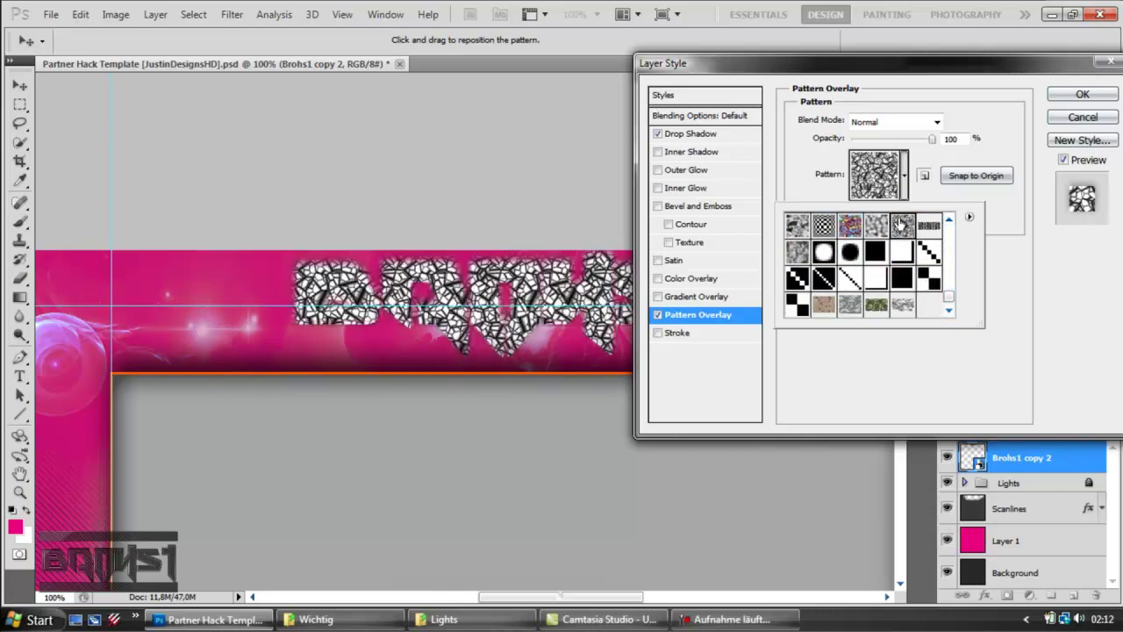
pyautogui.click(823, 274)
pyautogui.click(795, 246)
pyautogui.click(945, 188)
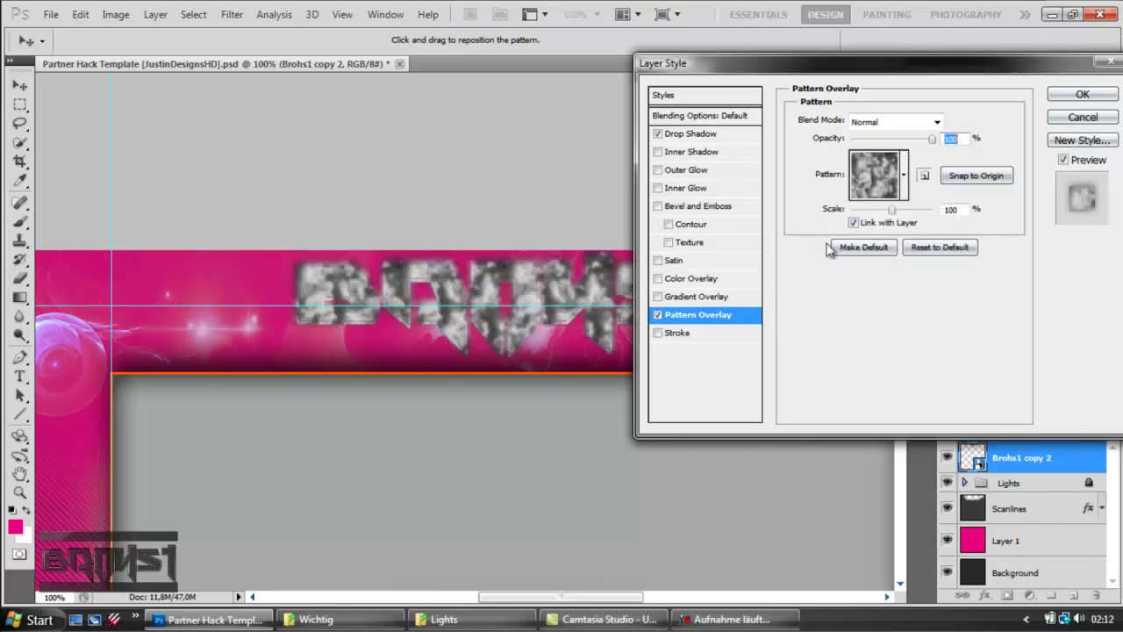
pyautogui.click(657, 314)
# Step: Apply the title's layer style and move the title slightly down and to the right within the header
pyautogui.click(658, 335)
pyautogui.press('Return')
pyautogui.press('z')
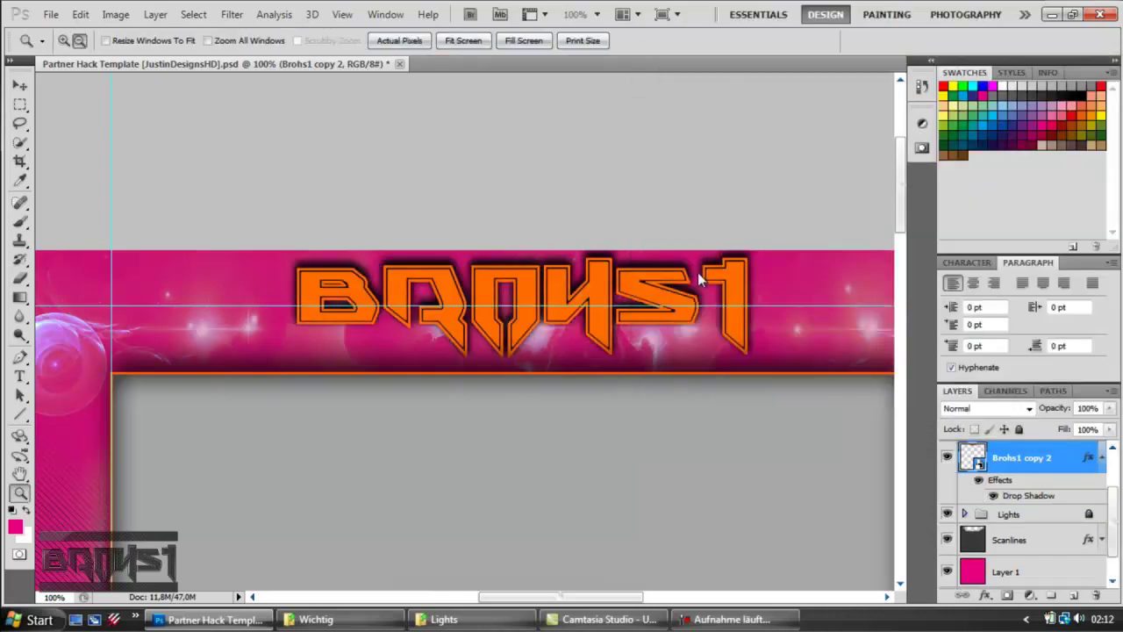
pyautogui.scroll(-4, 689, 296)
pyautogui.scroll(2, 689, 297)
pyautogui.moveTo(571, 598); pyautogui.dragTo(581, 597)
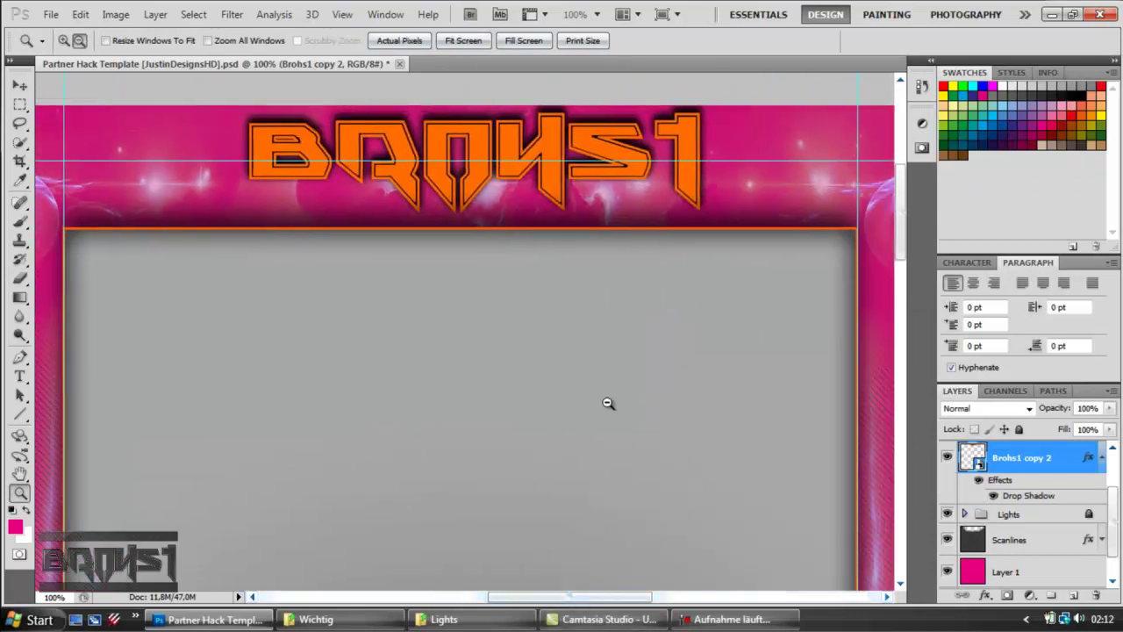
pyautogui.scroll(-1, 607, 402)
pyautogui.click(20, 85)
pyautogui.moveTo(495, 151); pyautogui.dragTo(504, 160)
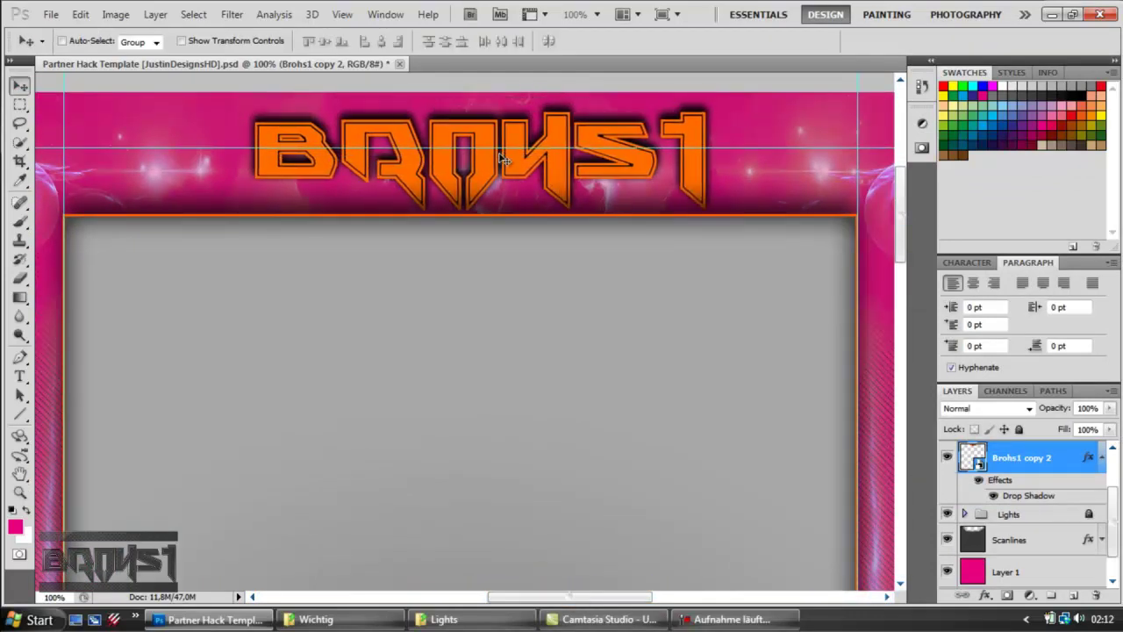
# Step: Examine the template down to its lower edge, including the lightning along both sides at 50% zoom
pyautogui.scroll(-5, 544, 502)
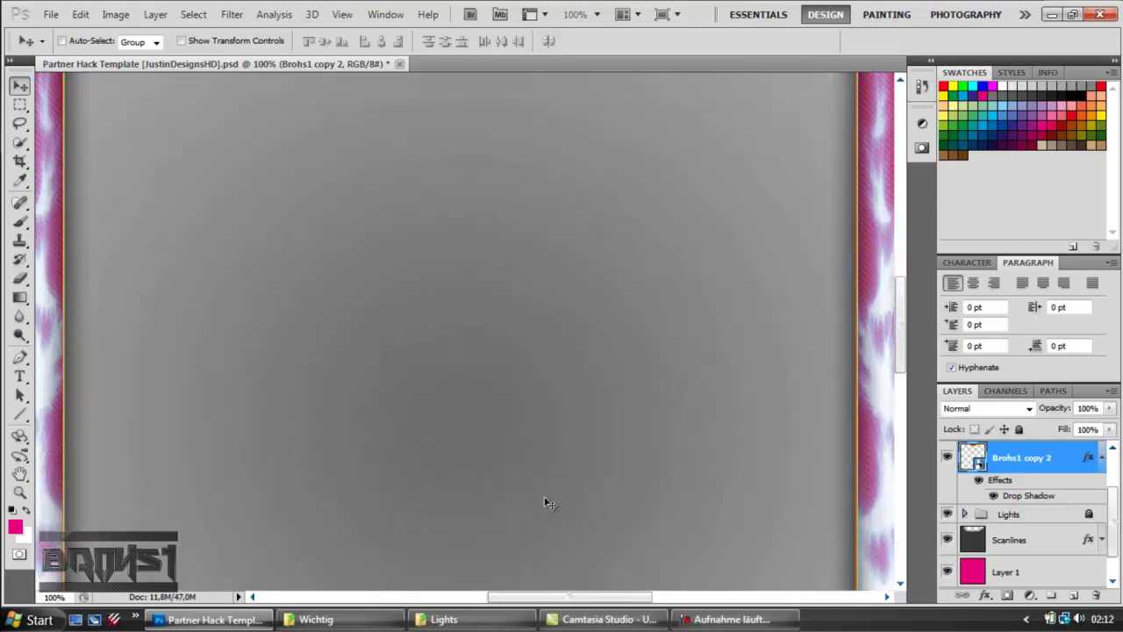
pyautogui.scroll(-3, 544, 502)
pyautogui.moveTo(897, 406); pyautogui.dragTo(895, 476)
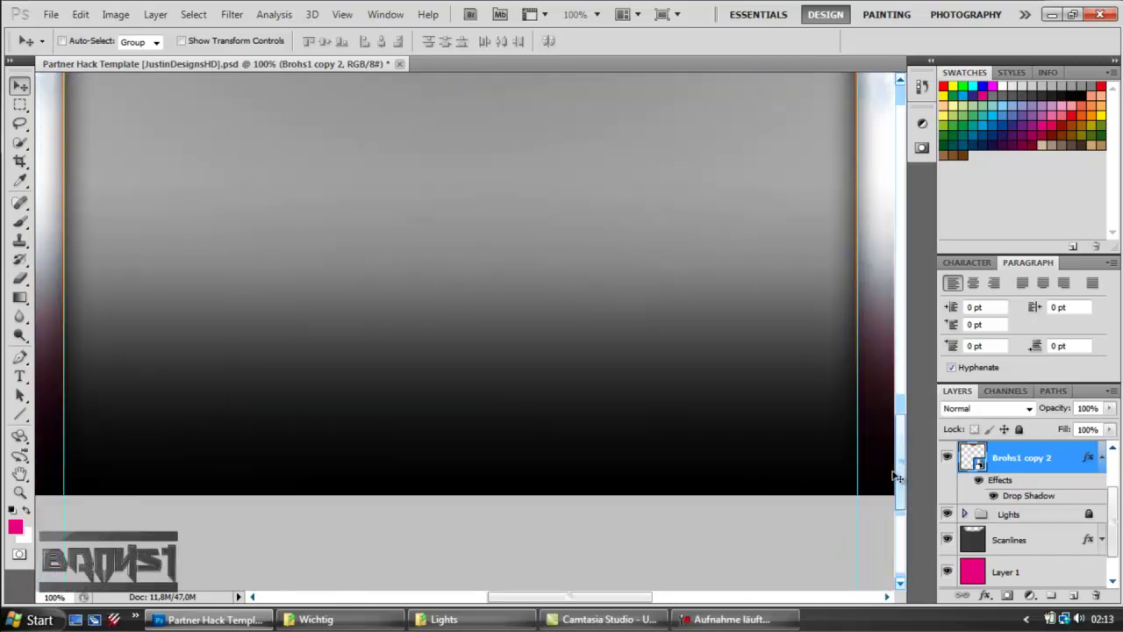
pyautogui.click(20, 492)
pyautogui.click(79, 41)
pyautogui.click(487, 228)
pyautogui.click(488, 228)
pyautogui.scroll(9, 489, 228)
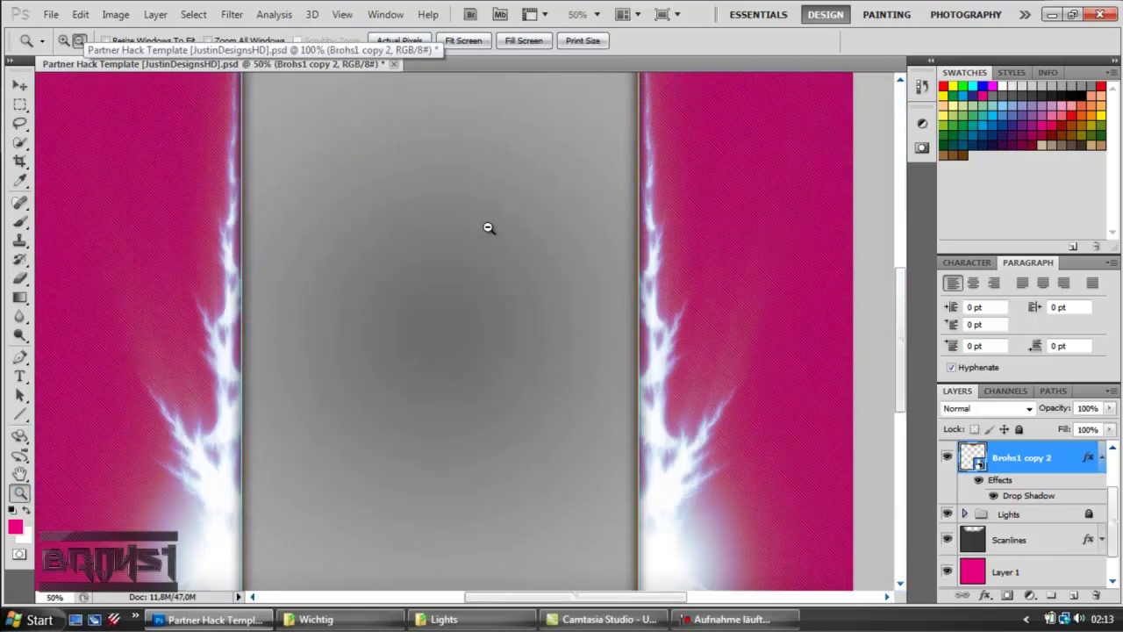
# Step: Try to place a light texture image from the Lights folder at the left side of the template
pyautogui.click(443, 619)
pyautogui.scroll(-3, 491, 368)
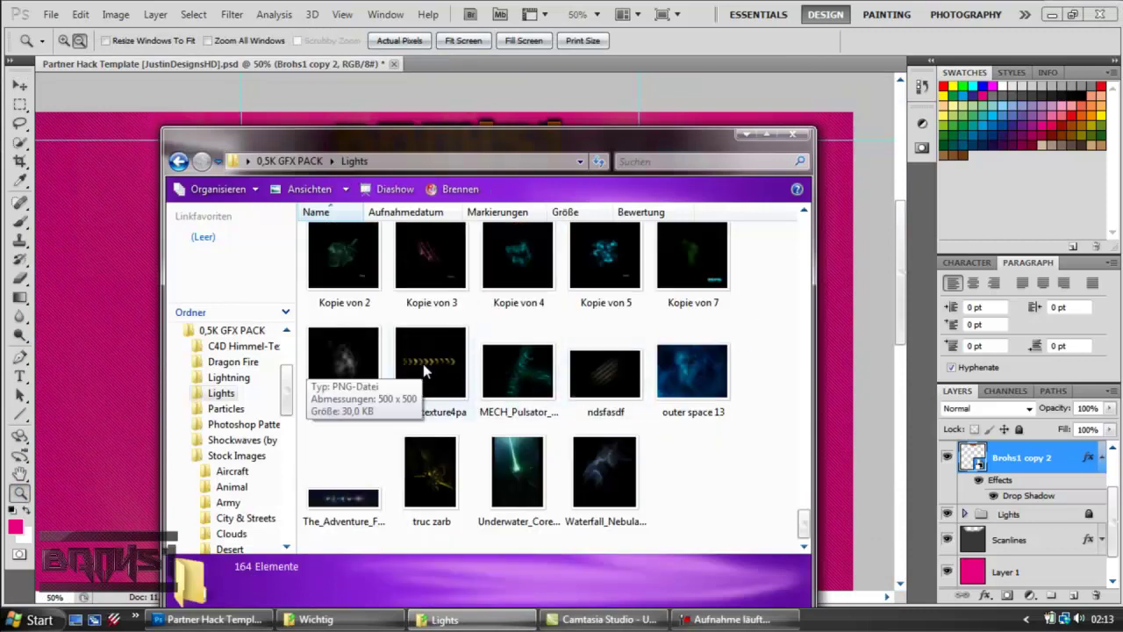
pyautogui.moveTo(363, 337); pyautogui.dragTo(111, 286)
pyautogui.moveTo(392, 298); pyautogui.dragTo(116, 277)
pyautogui.moveTo(298, 198); pyautogui.dragTo(81, 200)
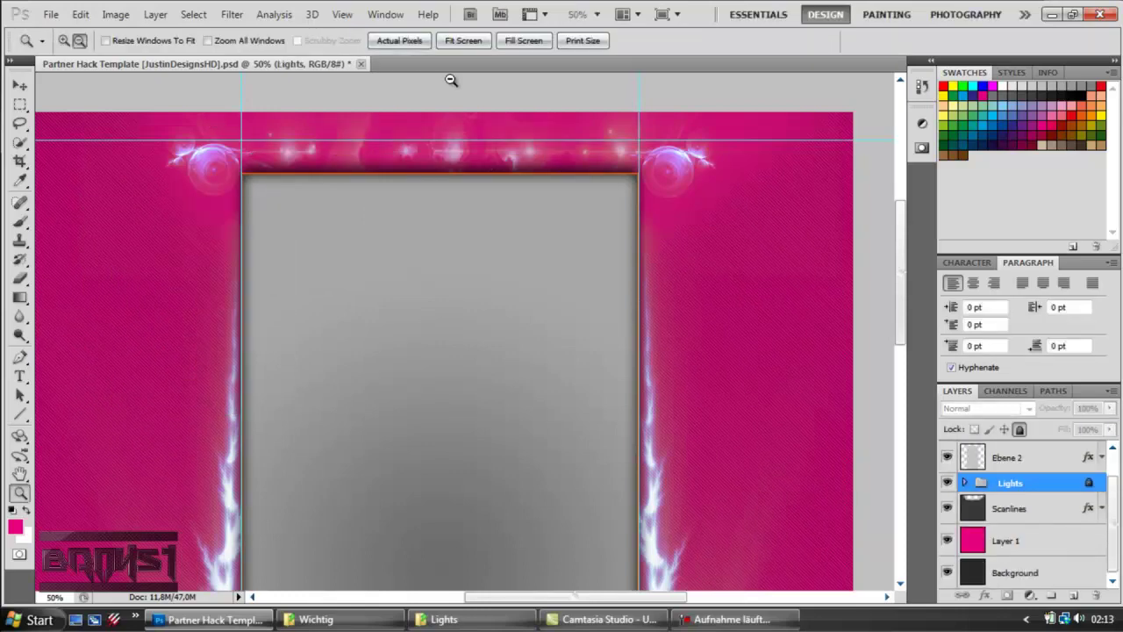
# Step: Step through the edit history to restore the Brohs1 title Smart Object
pyautogui.hotkey('ctrl', 'shift', 'z')
pyautogui.click(80, 14)
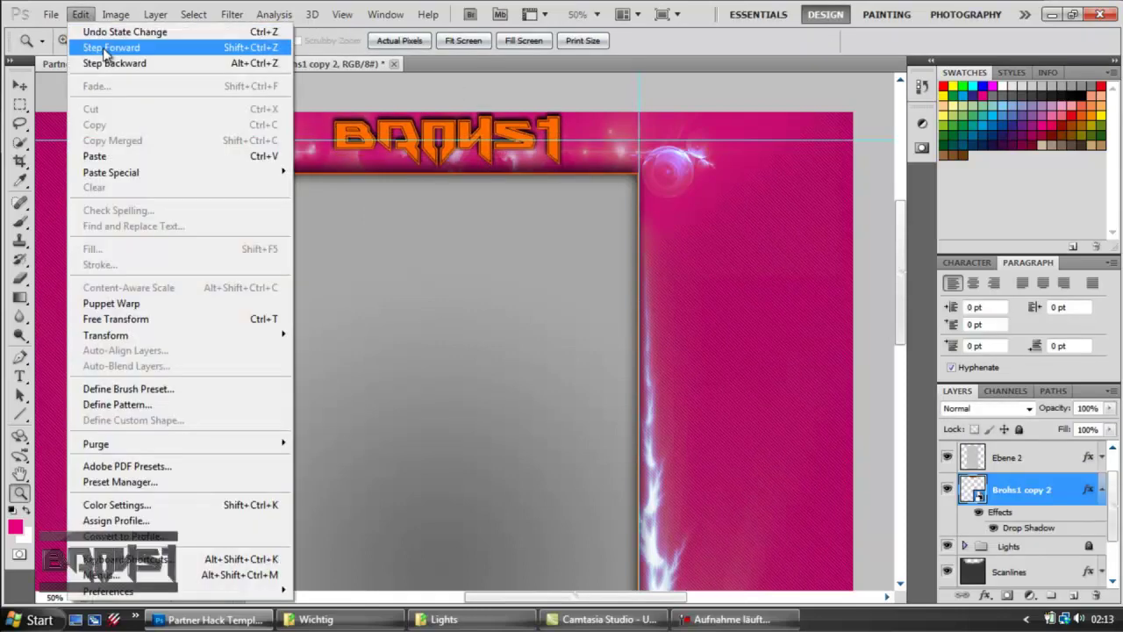
pyautogui.click(100, 42)
pyautogui.click(80, 14)
pyautogui.click(101, 52)
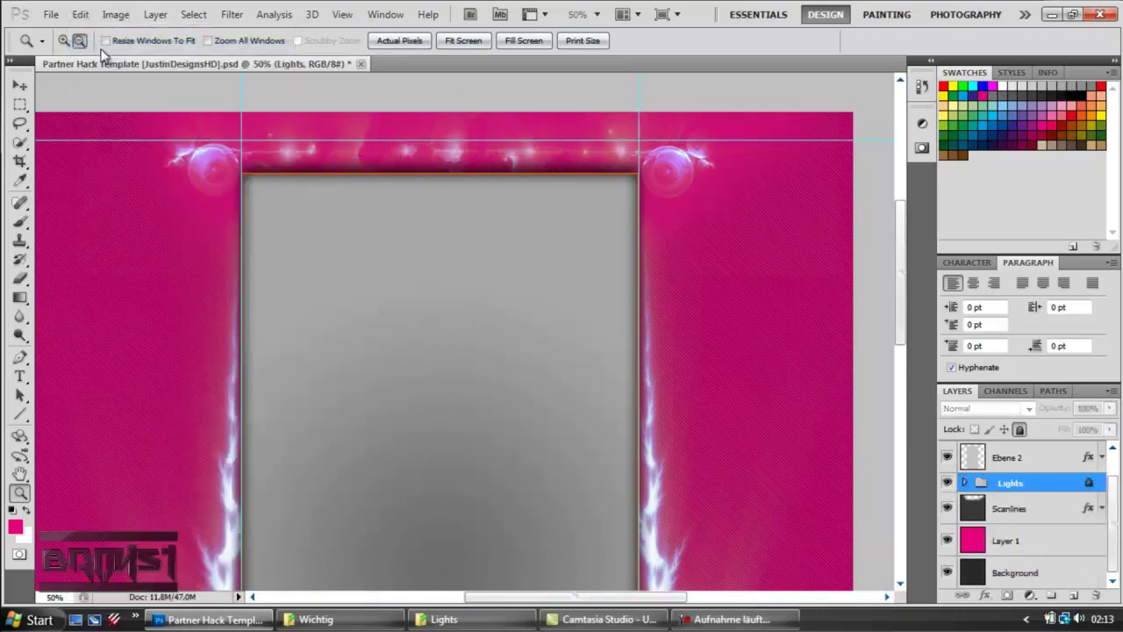
pyautogui.click(80, 14)
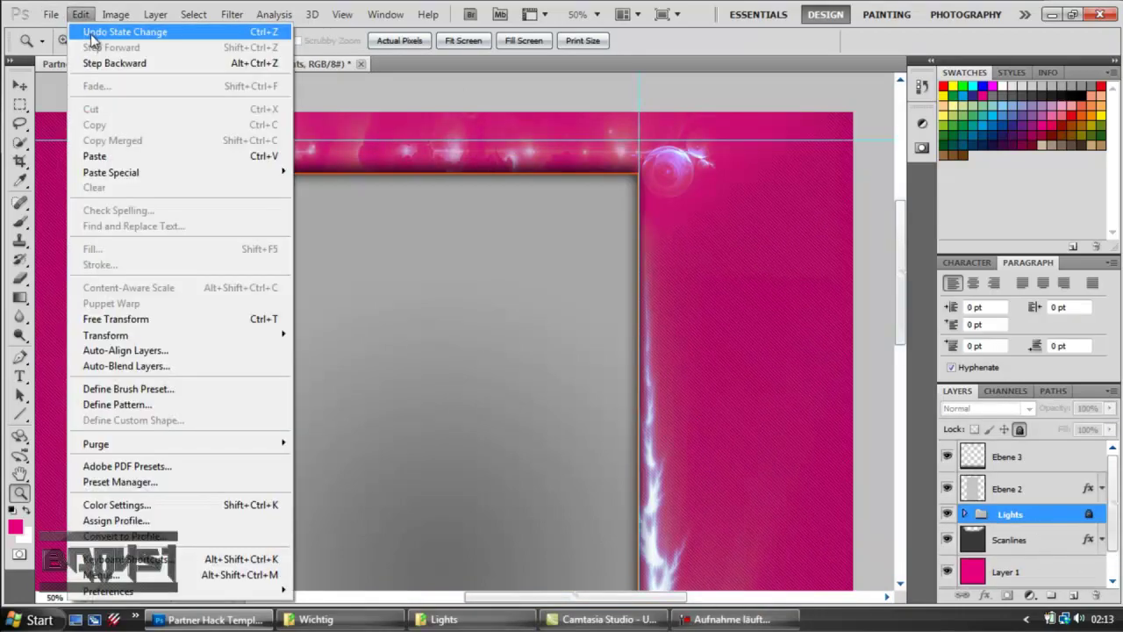
pyautogui.click(95, 29)
# Step: Place the macktexture4pa image from the Lights folder into the template and move it to the left side
pyautogui.hotkey('alt', 'Tab')
pyautogui.moveTo(364, 325); pyautogui.dragTo(288, 167)
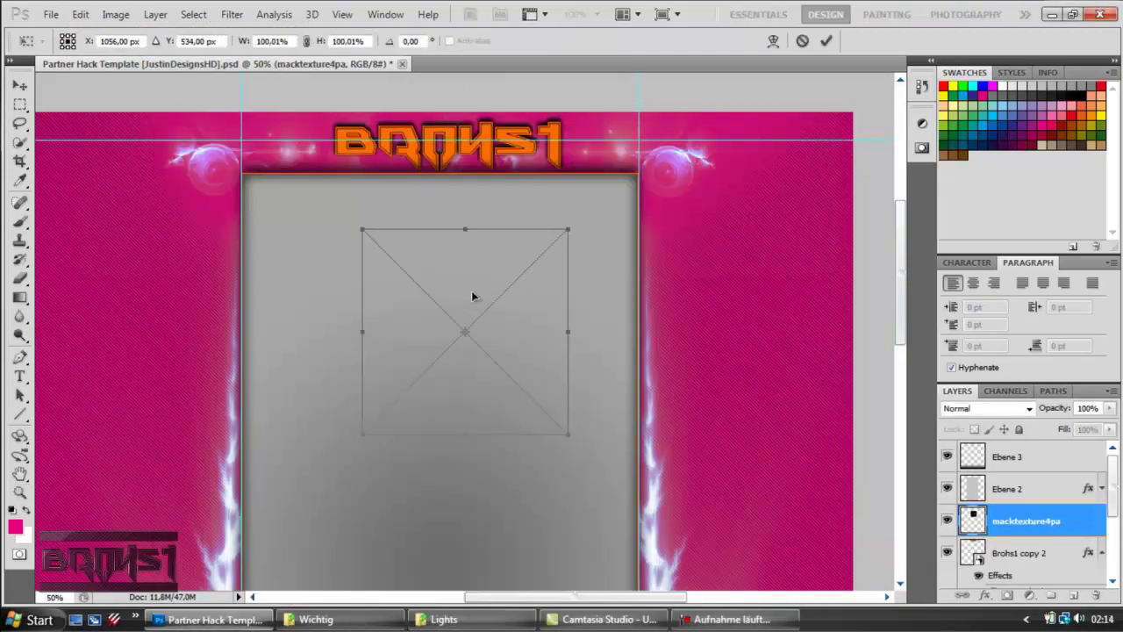
pyautogui.moveTo(471, 290); pyautogui.dragTo(204, 247)
pyautogui.moveTo(306, 181); pyautogui.dragTo(92, 194)
pyautogui.moveTo(218, 237); pyautogui.dragTo(255, 236)
pyautogui.click(826, 42)
# Step: Scale the stripe texture to 377.75% width and 277.15% height, rotate it -90.32° and align its stripes with the grey panel's left edge
pyautogui.hotkey('ctrl', 't')
pyautogui.scroll(-2, 235, 291)
pyautogui.scroll(-1, 235, 292)
pyautogui.moveTo(235, 277); pyautogui.dragTo(235, 461)
pyautogui.moveTo(132, 266); pyautogui.dragTo(52, 267)
pyautogui.moveTo(196, 188); pyautogui.dragTo(284, 246)
pyautogui.moveTo(141, 130); pyautogui.dragTo(82, 101)
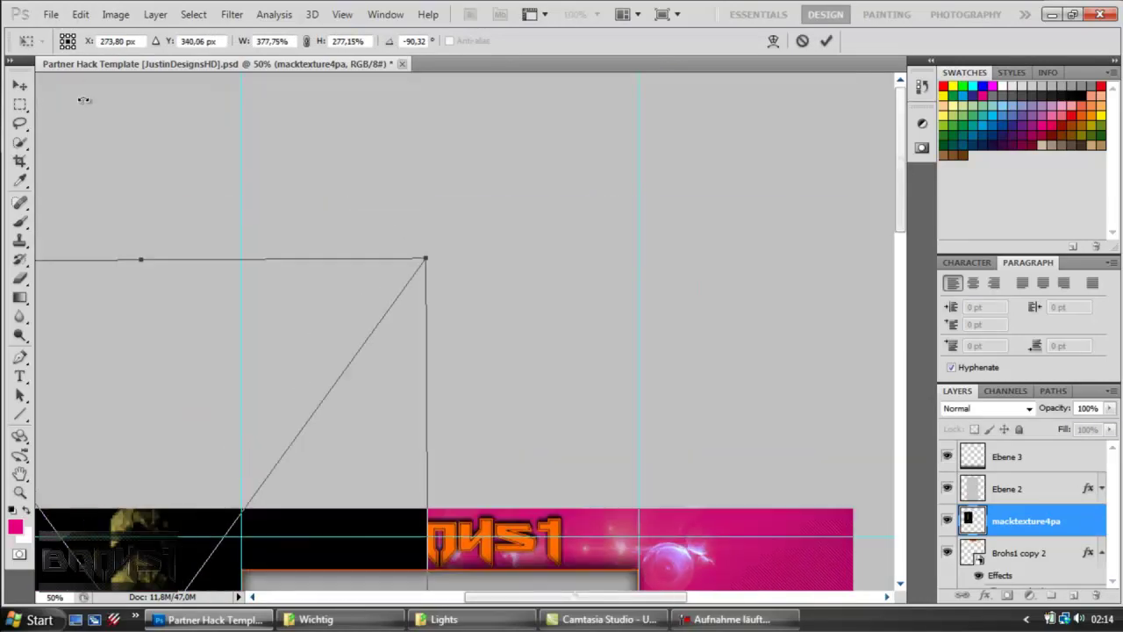
pyautogui.scroll(-10, 245, 391)
pyautogui.moveTo(245, 391); pyautogui.dragTo(326, 394)
pyautogui.scroll(-3, 497, 447)
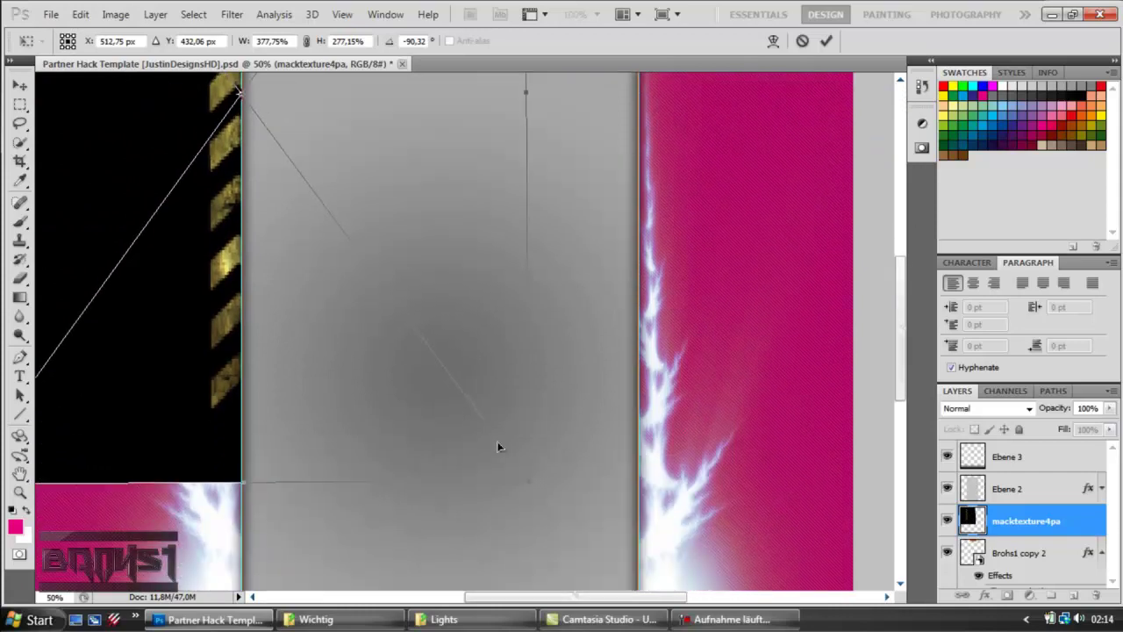
pyautogui.press('Return')
# Step: Compare blend modes for the macktexture4pa layer and set it to Subtract
pyautogui.press('z')
pyautogui.scroll(3, 371, 349)
pyautogui.click(1028, 409)
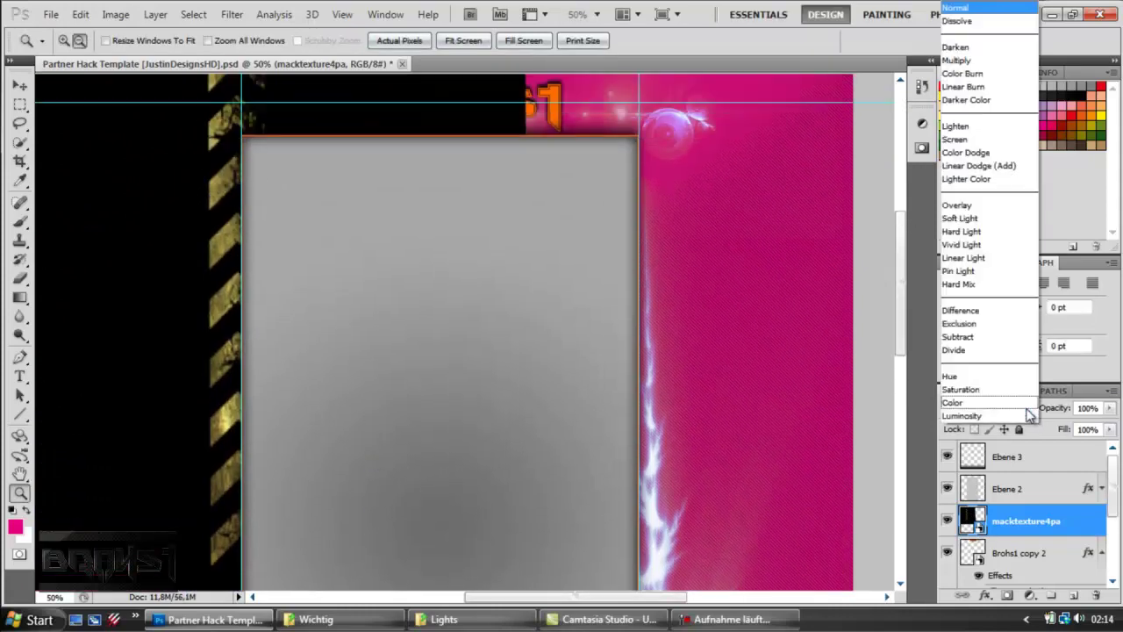
pyautogui.click(983, 394)
pyautogui.scroll(4, 1028, 412)
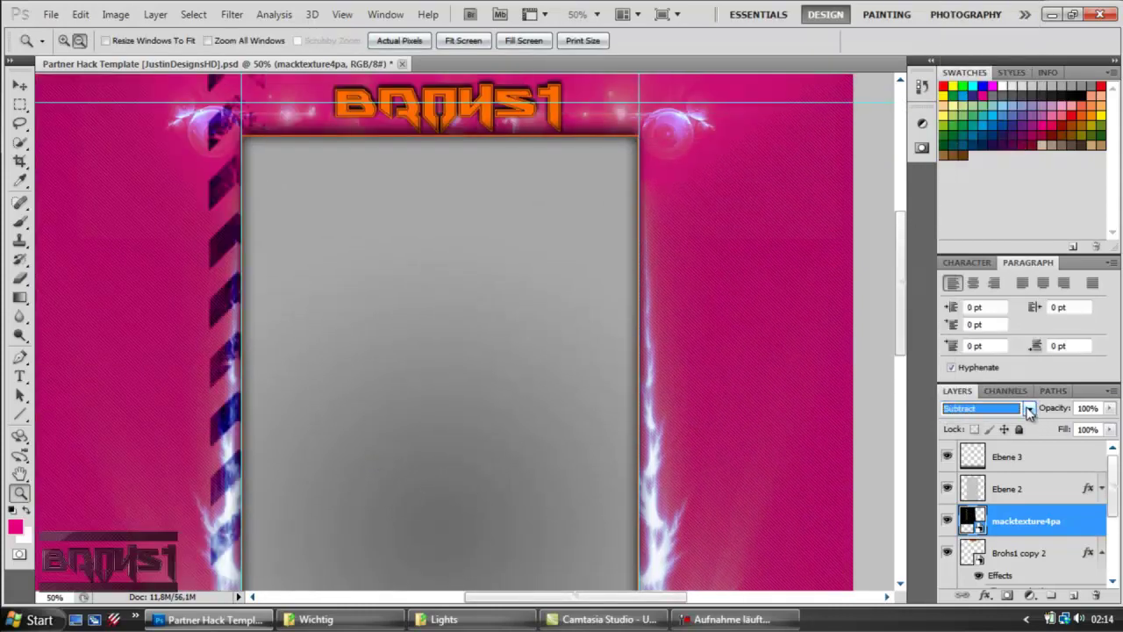
pyautogui.scroll(12, 1028, 412)
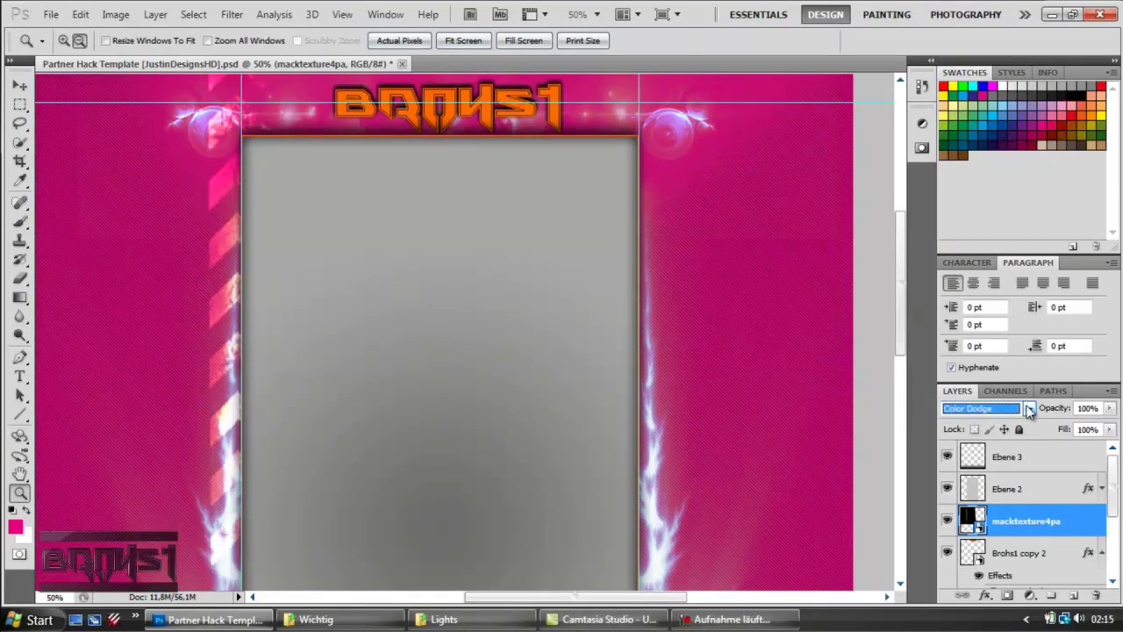
pyautogui.scroll(-14, 1028, 412)
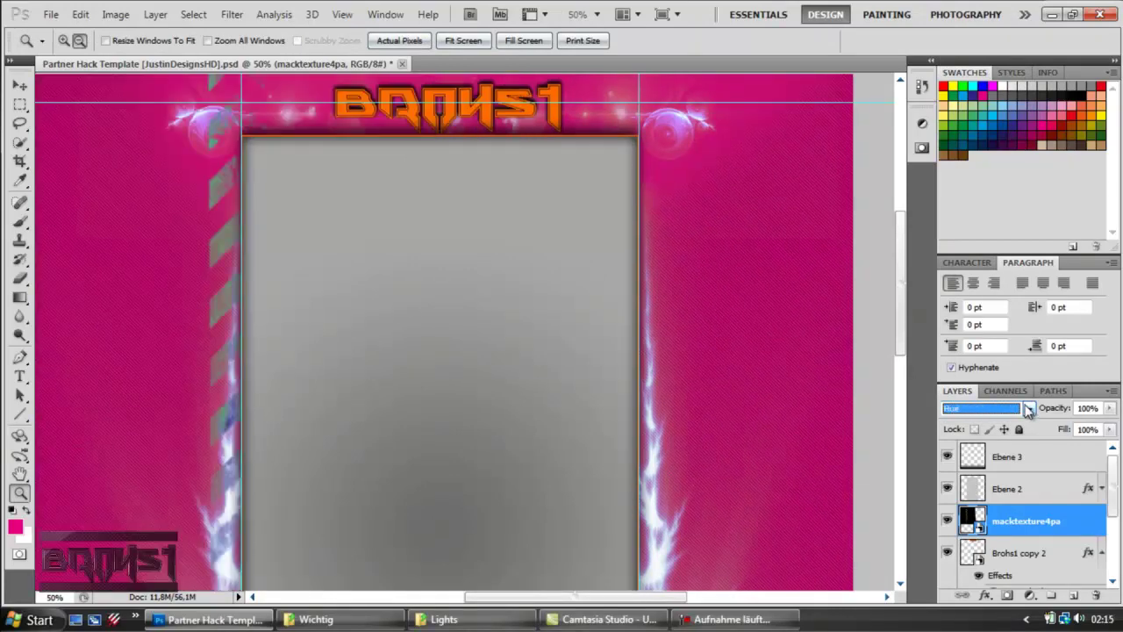
pyautogui.scroll(4, 1028, 412)
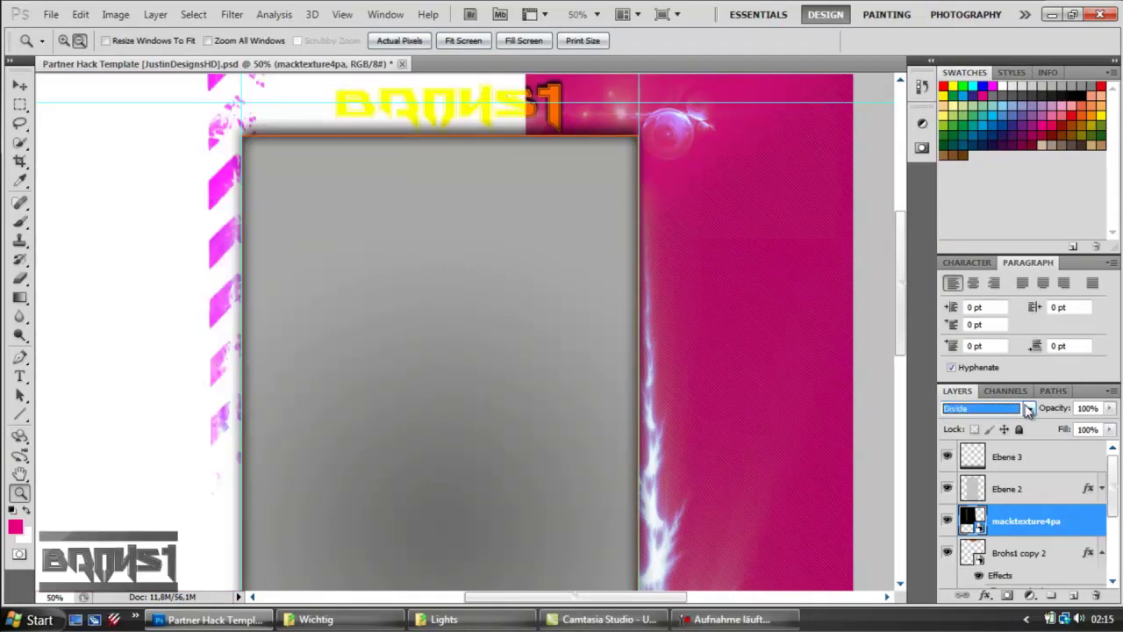
pyautogui.scroll(1, 1028, 412)
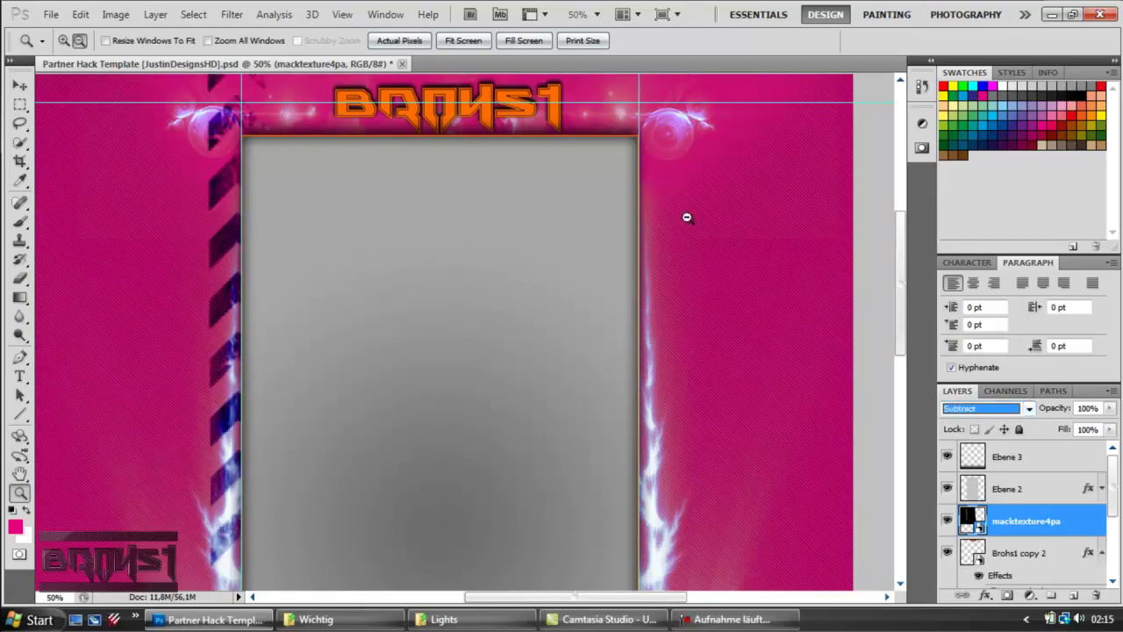
# Step: Place a horizontally flipped duplicate of the stripe texture along the grey panel's right edge and nudge the original slightly inward
pyautogui.hotkey('ctrl', 'j')
pyautogui.press('v')
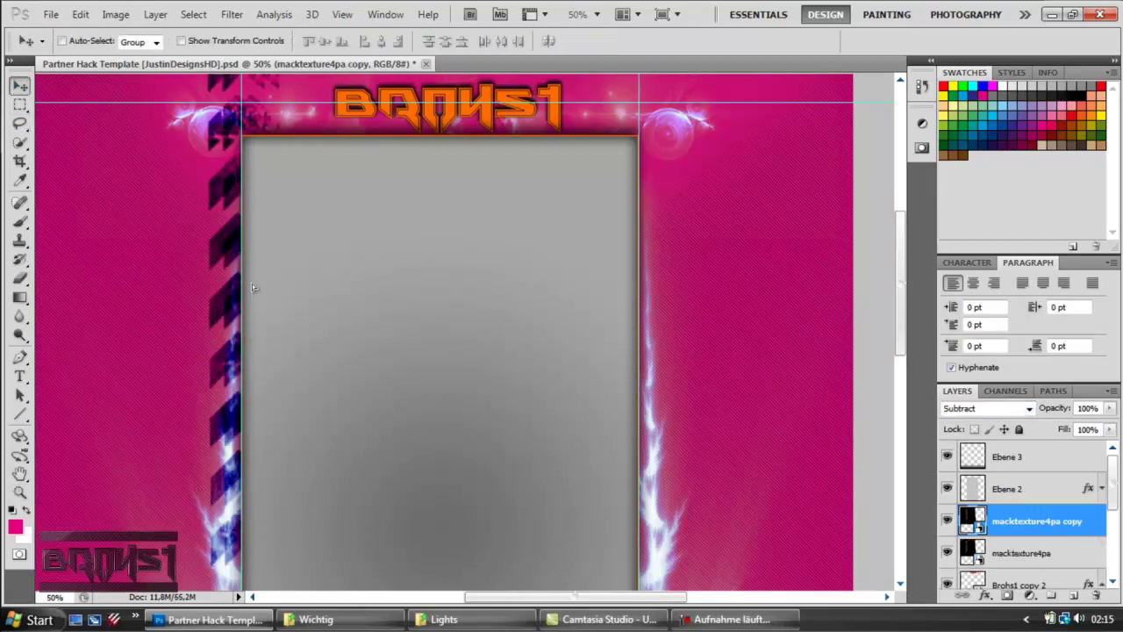
pyautogui.click(80, 14)
pyautogui.moveTo(99, 334)
pyautogui.click(347, 514)
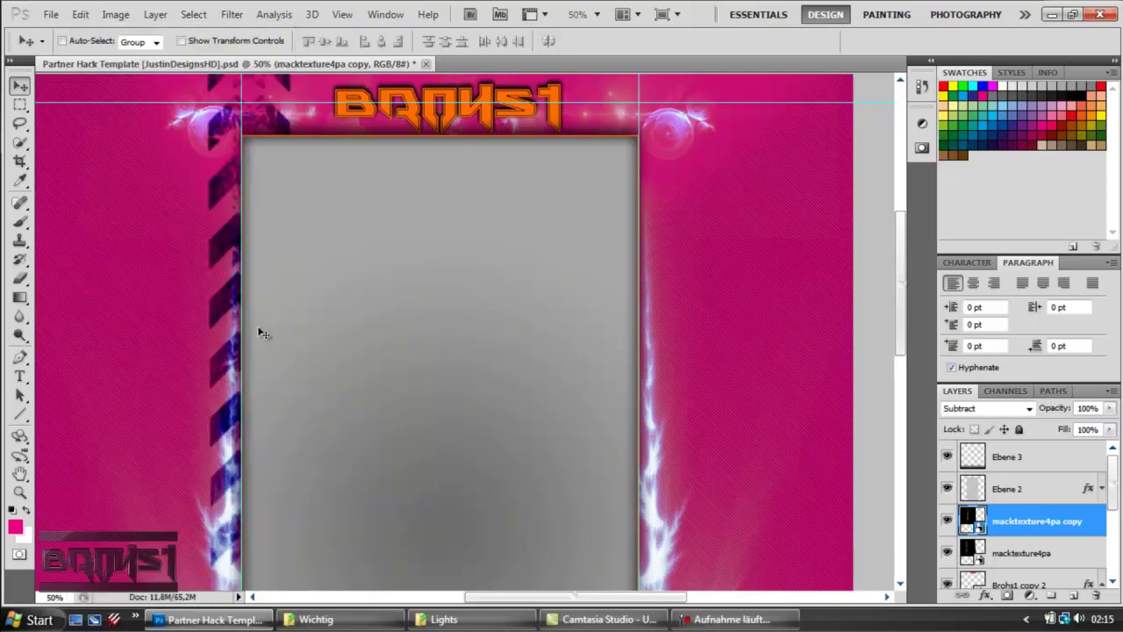
pyautogui.moveTo(655, 354); pyautogui.dragTo(628, 323)
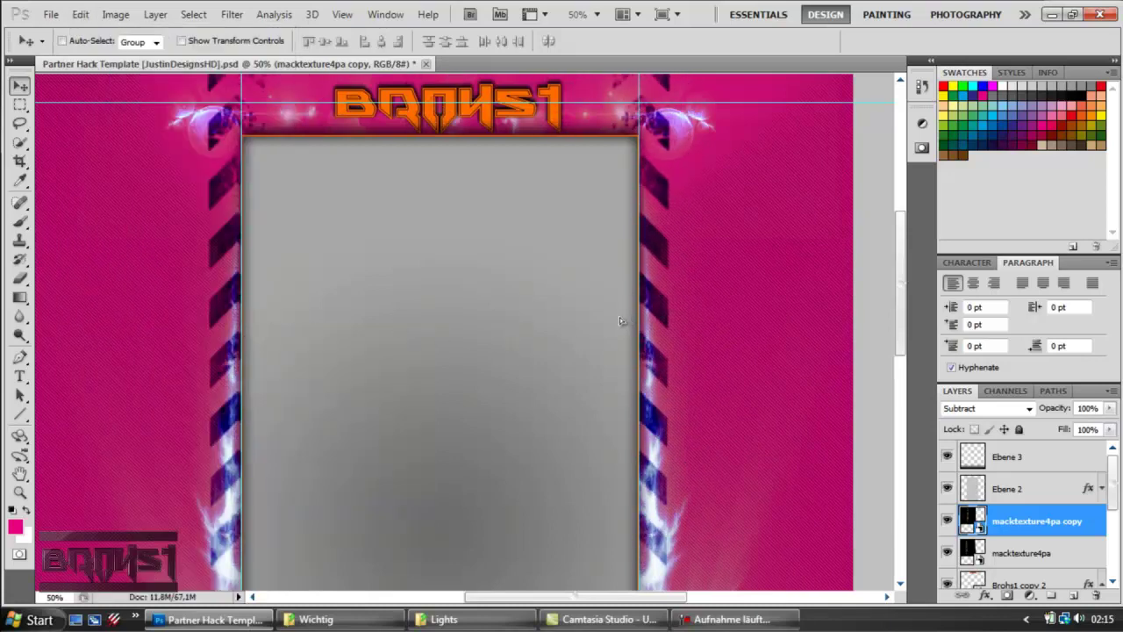
pyautogui.click(1024, 553)
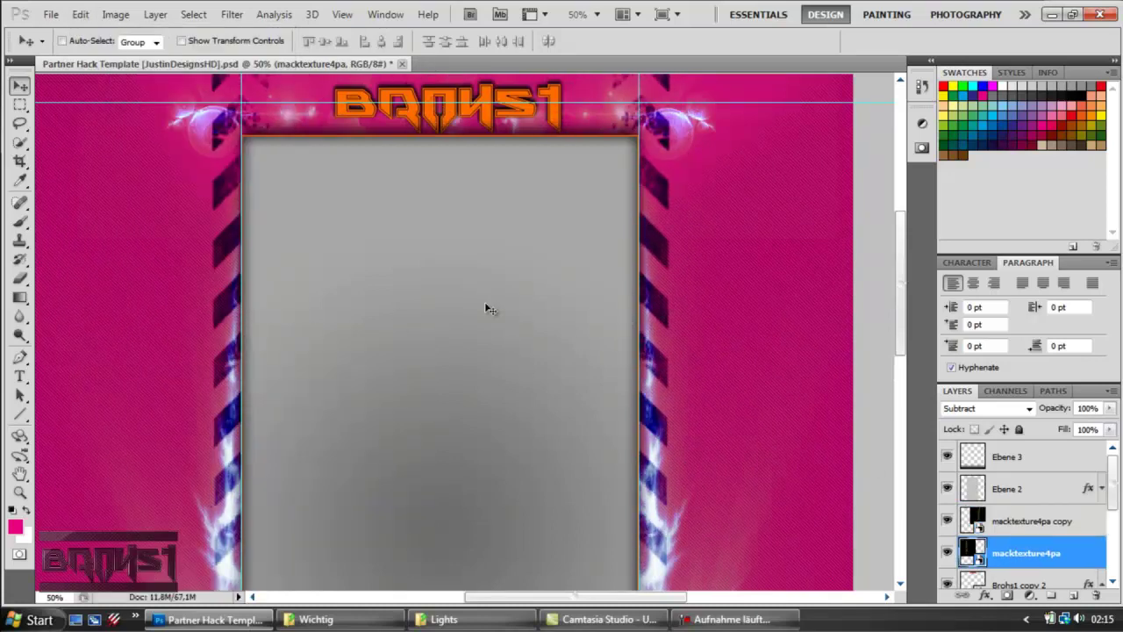
# Step: Combine both macktexture4pa layers into a single Smart Object
pyautogui.scroll(3, 527, 360)
pyautogui.click(20, 279)
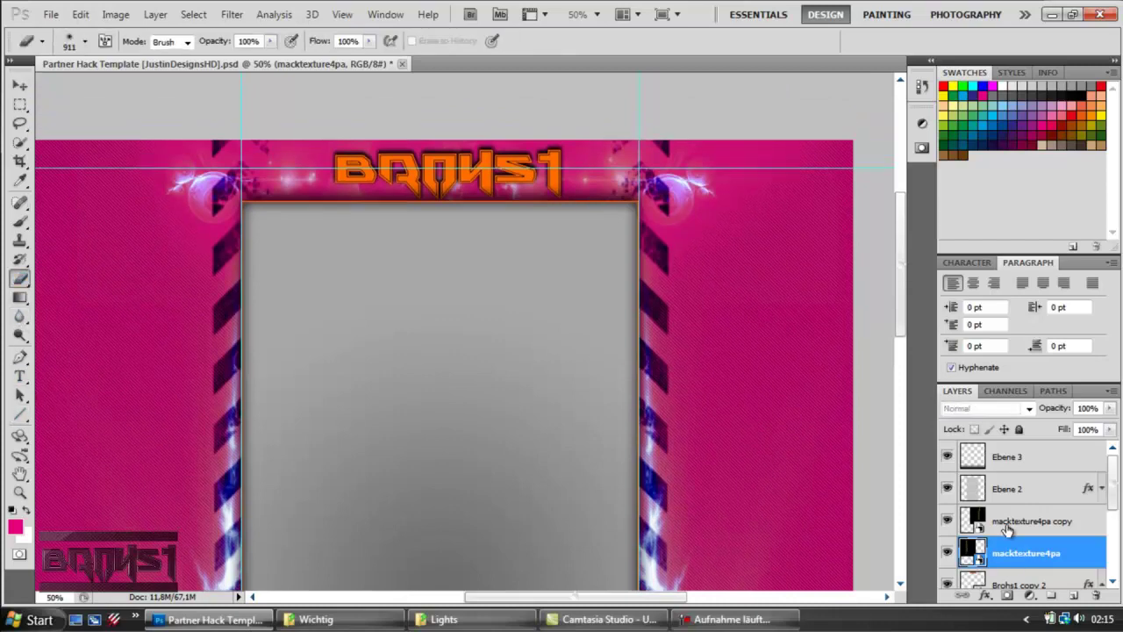
pyautogui.keyDown('ctrl'); pyautogui.click(1008, 528); pyautogui.keyUp('ctrl')
pyautogui.click(575, 172)
pyautogui.click(545, 245)
pyautogui.click(1012, 552)
pyautogui.rightClick(1028, 523)
pyautogui.click(913, 132)
pyautogui.scroll(-1, 831, 444)
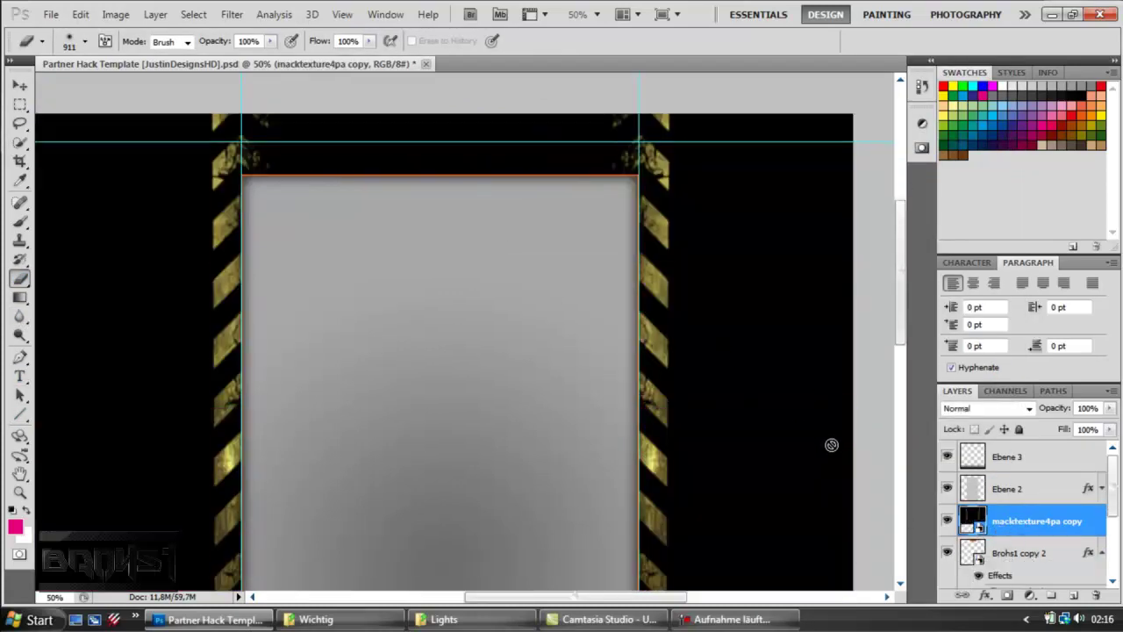
# Step: Set the combined stripe layer's blend mode to Subtract
pyautogui.click(1029, 409)
pyautogui.click(967, 258)
pyautogui.scroll(-6, 999, 409)
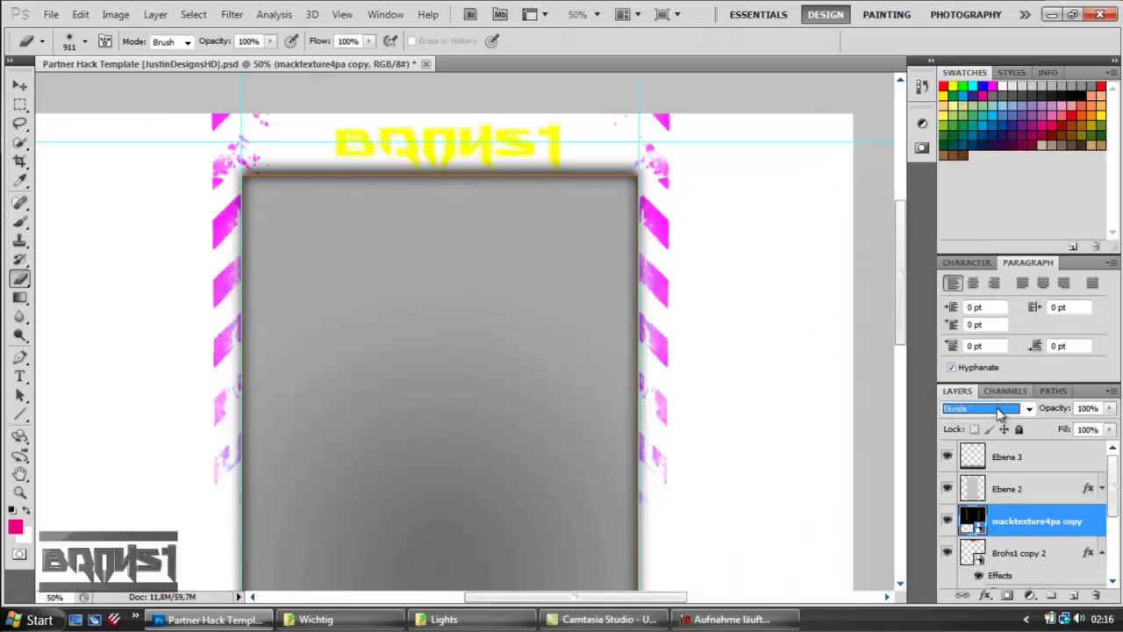
pyautogui.scroll(-4, 998, 408)
pyautogui.scroll(5, 998, 409)
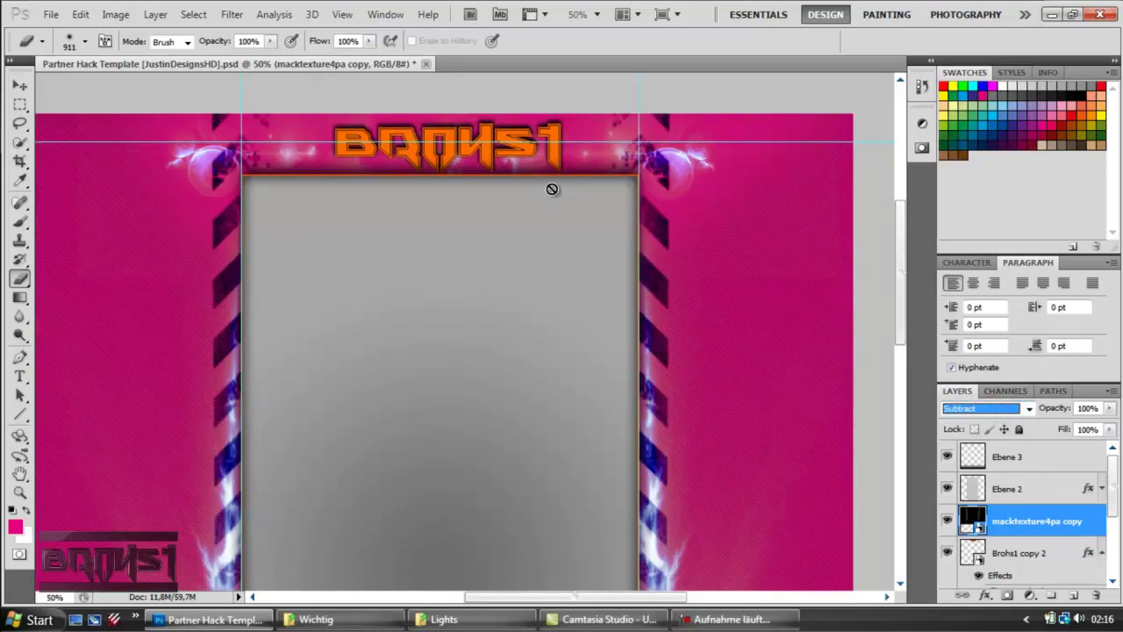
# Step: Rasterize the combined stripe layer and erase the upper and lower ends of its stripes with a 339 px eraser
pyautogui.click(552, 189)
pyautogui.click(528, 248)
pyautogui.click(84, 41)
pyautogui.write('339')
pyautogui.press('Return')
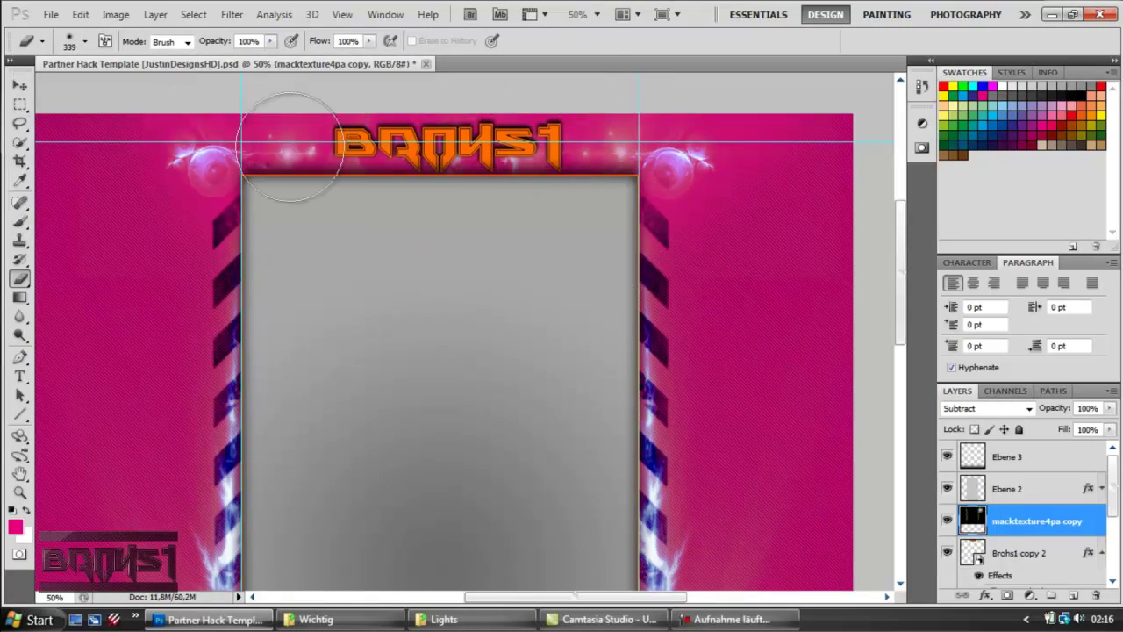
pyautogui.scroll(-3, 233, 452)
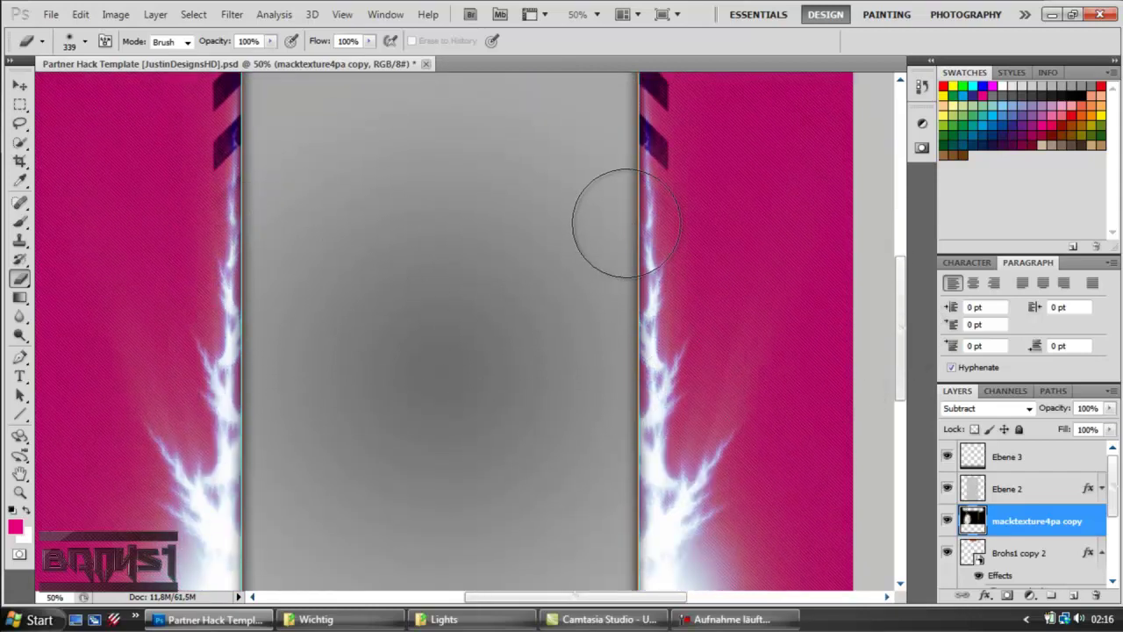
# Step: Switch to the file explorer and open the Swords folder inside the 0,5K GFX PACK's Stock Images
pyautogui.scroll(3, 489, 334)
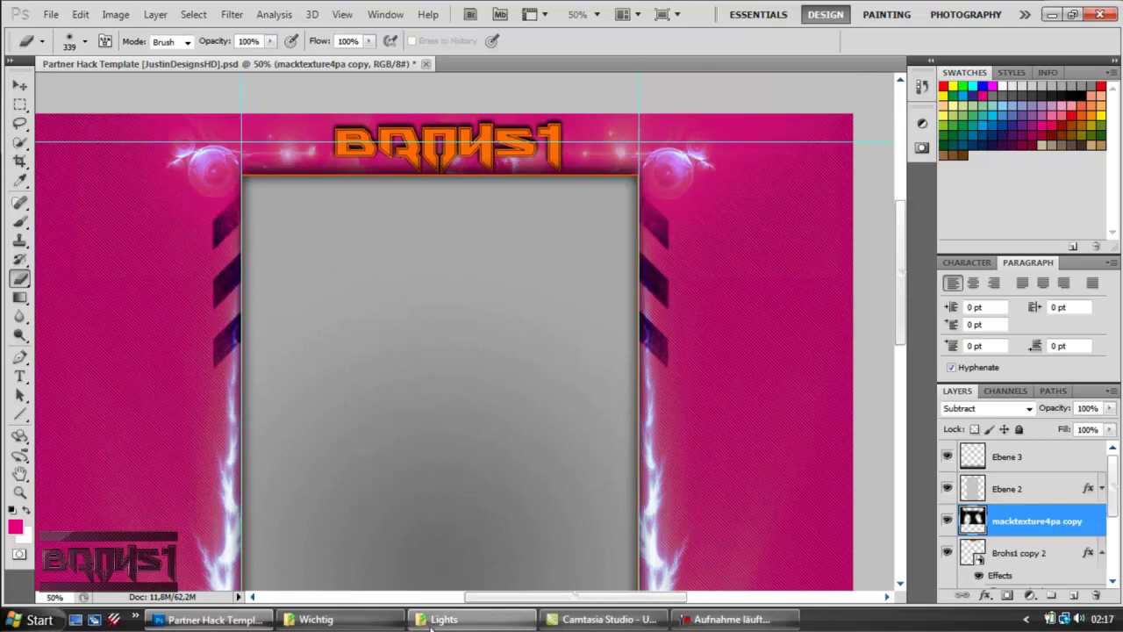
pyautogui.click(20, 86)
pyautogui.click(444, 621)
pyautogui.click(741, 496)
pyautogui.moveTo(803, 521); pyautogui.dragTo(800, 262)
pyautogui.hotkey('alt', 'Left')
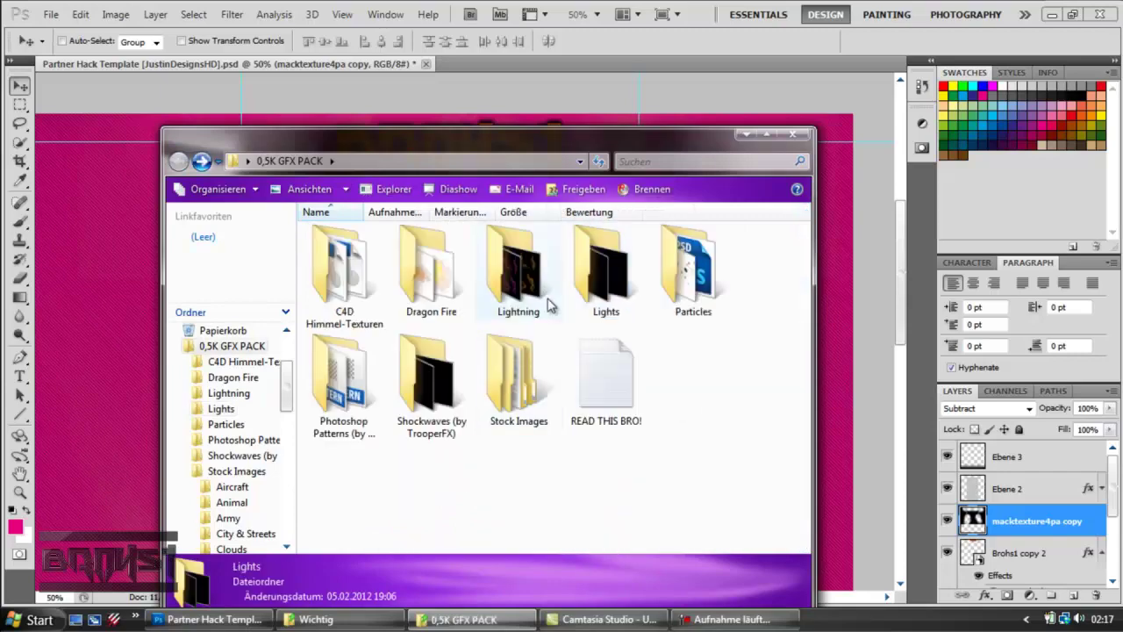
pyautogui.click(465, 305)
pyautogui.doubleClick(488, 393)
pyautogui.scroll(-3, 483, 400)
pyautogui.doubleClick(681, 416)
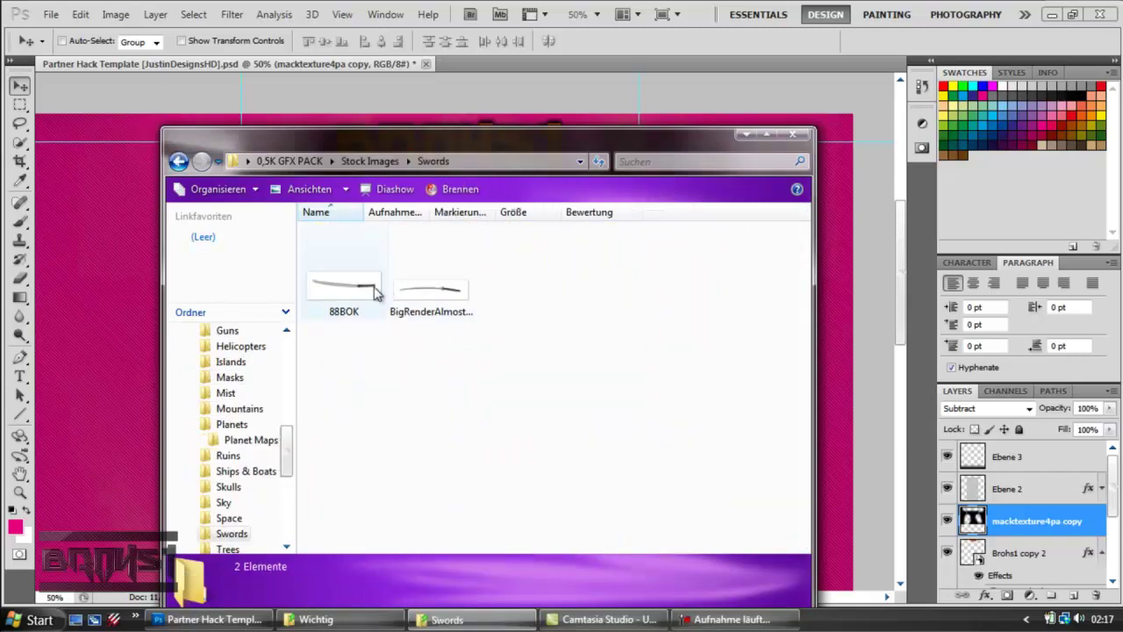
# Step: Preview the BigRenderAlmostFinal sword image and place it into the partner template document
pyautogui.doubleClick(433, 291)
pyautogui.doubleClick(691, 212)
pyautogui.click(1046, 167)
pyautogui.moveTo(436, 297); pyautogui.dragTo(609, 254)
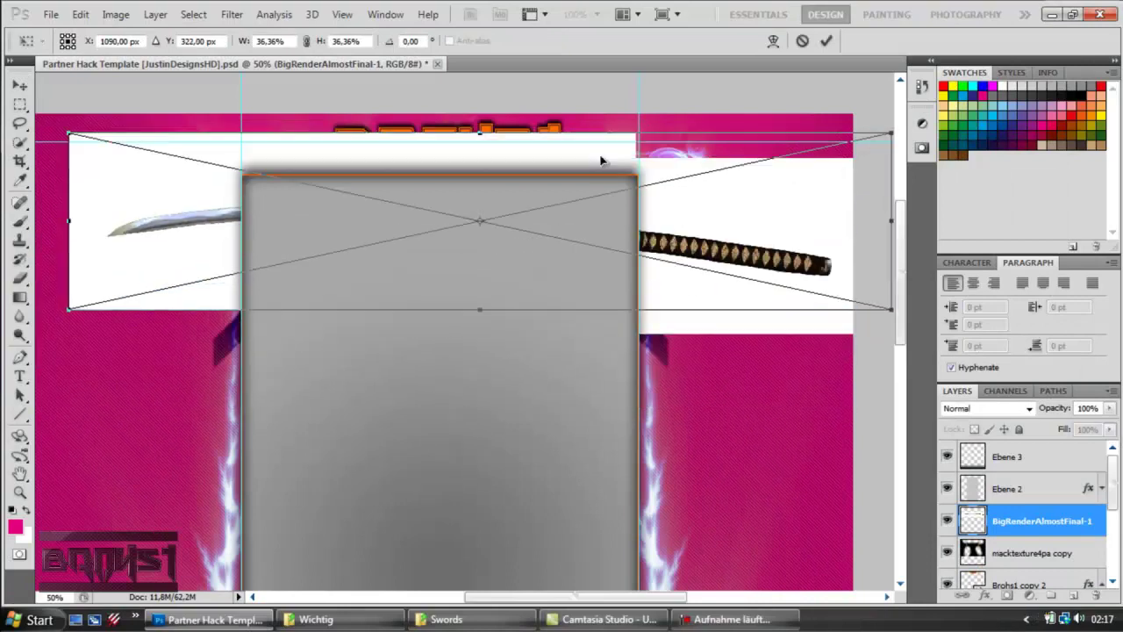
# Step: Scale the placed sword image to about 15.30% width and 10.91% height, centred over the header title
pyautogui.moveTo(875, 132); pyautogui.dragTo(648, 291)
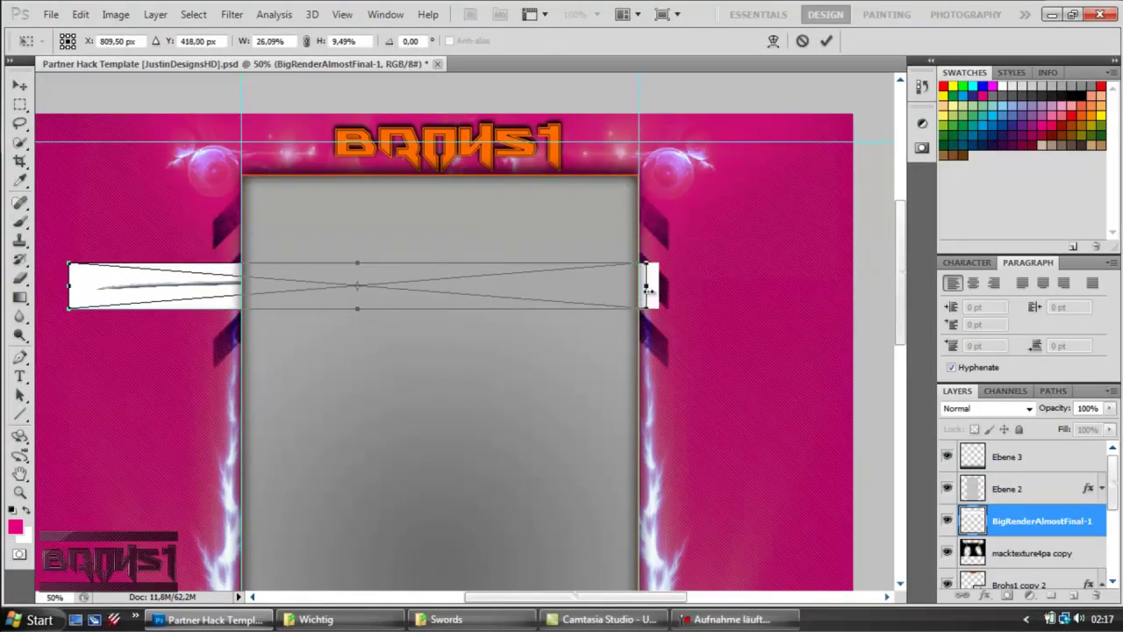
pyautogui.moveTo(61, 283); pyautogui.dragTo(246, 286)
pyautogui.moveTo(430, 282); pyautogui.dragTo(448, 127)
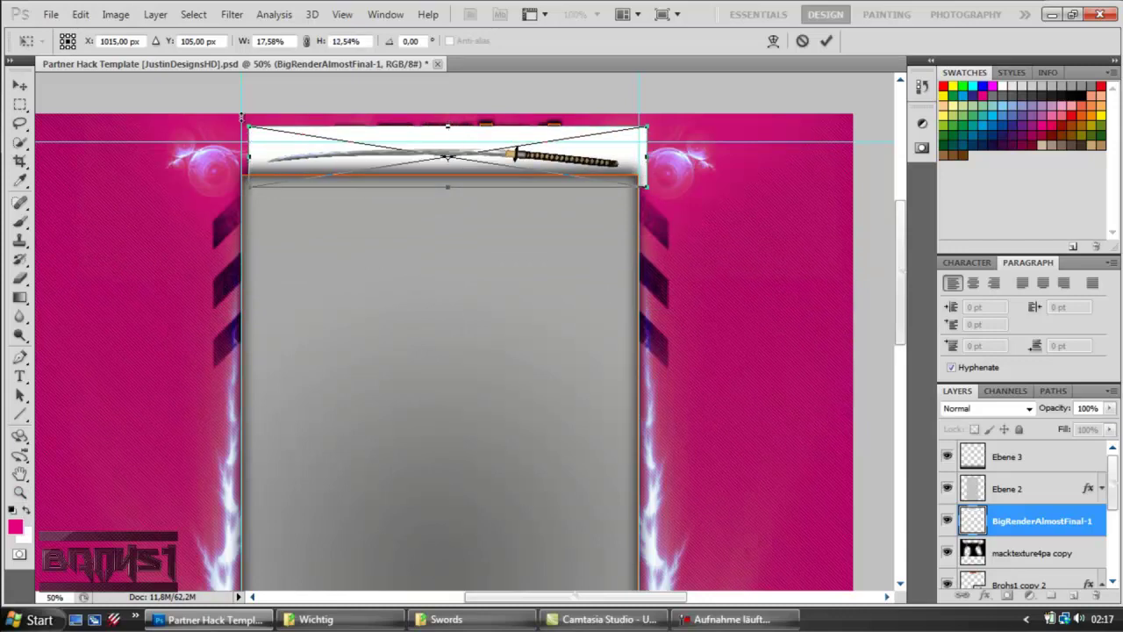
pyautogui.moveTo(242, 117); pyautogui.dragTo(275, 131)
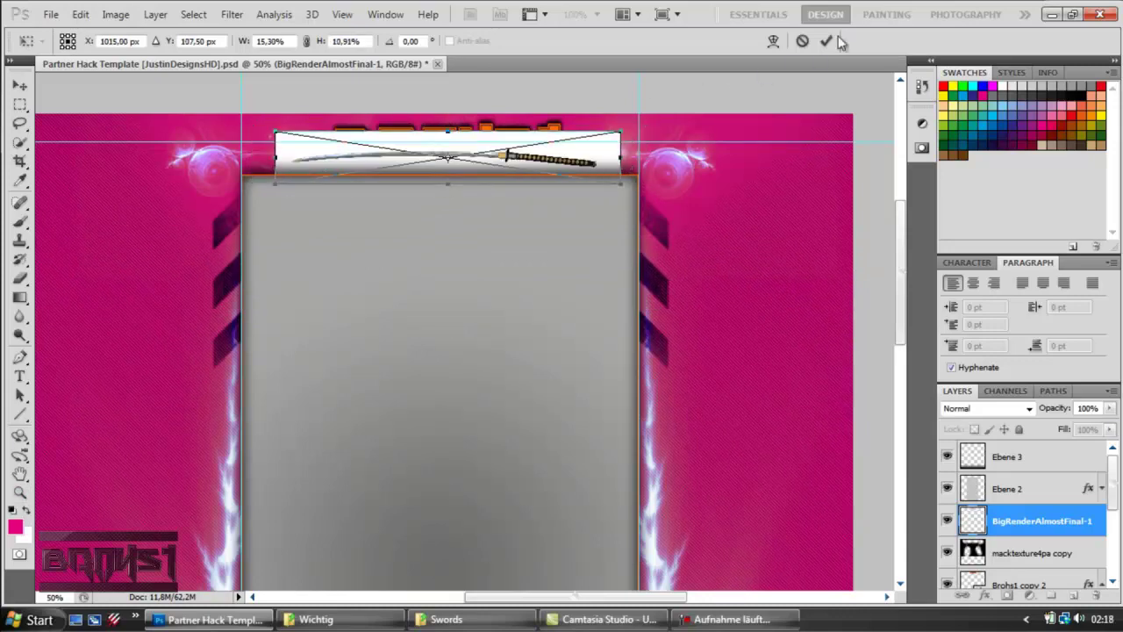
pyautogui.click(828, 41)
# Step: Rasterize the sword layer and erase the white background above and below the sword with a 166 px eraser
pyautogui.click(20, 493)
pyautogui.click(474, 156)
pyautogui.click(65, 41)
pyautogui.click(442, 155)
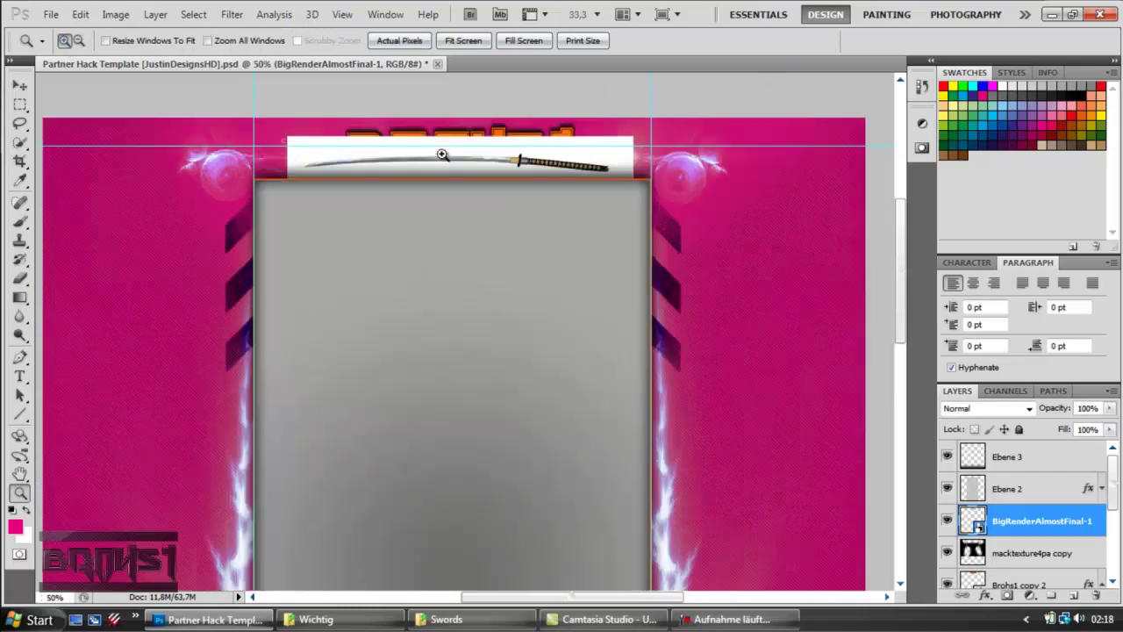
pyautogui.click(442, 154)
pyautogui.click(442, 155)
pyautogui.scroll(3, 444, 156)
pyautogui.click(20, 296)
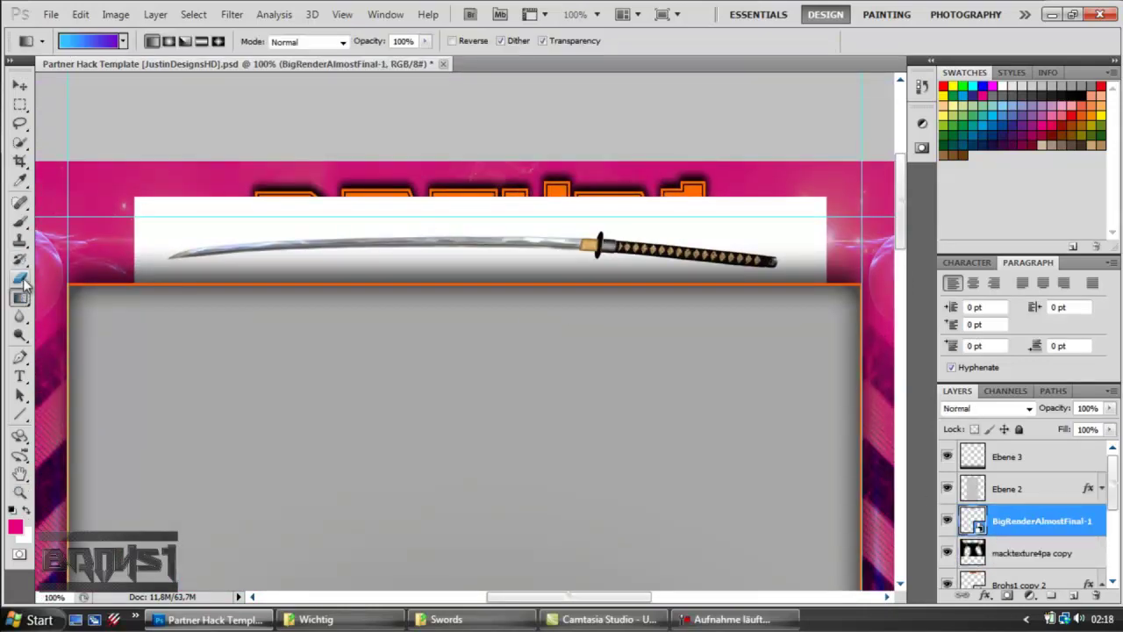
pyautogui.click(22, 280)
pyautogui.click(222, 234)
pyautogui.click(525, 252)
pyautogui.click(85, 41)
pyautogui.moveTo(148, 88); pyautogui.dragTo(176, 88)
pyautogui.moveTo(725, 180)
pyautogui.mouseDown()
pyautogui.moveTo(795, 191)
pyautogui.moveTo(494, 118)
pyautogui.moveTo(719, 131)
pyautogui.moveTo(263, 125)
pyautogui.moveTo(96, 164)
pyautogui.mouseUp()
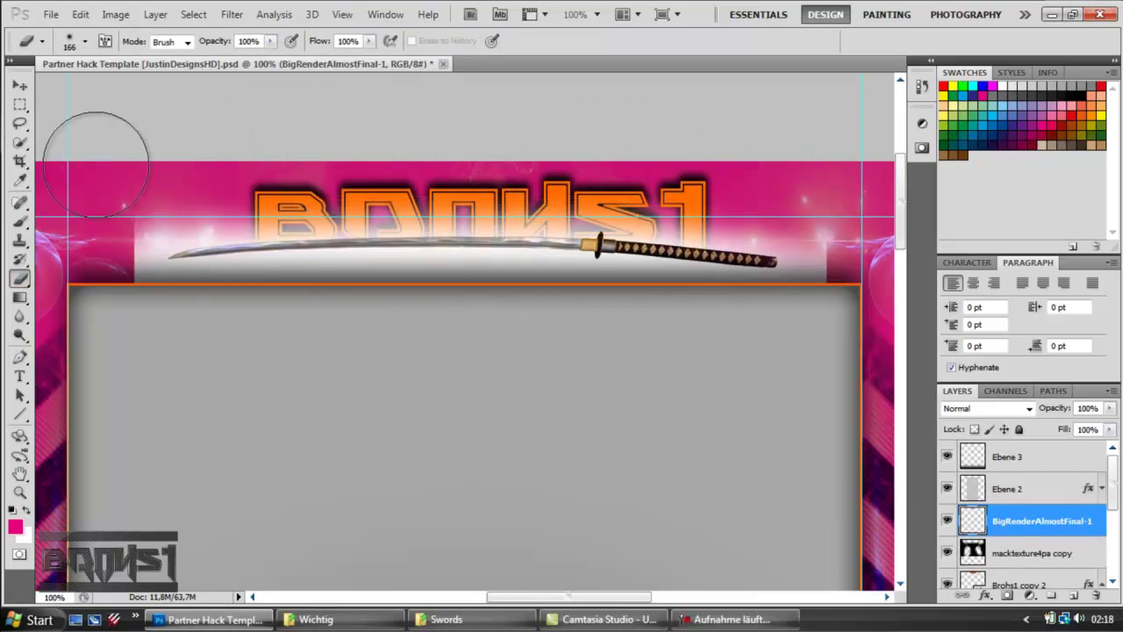
pyautogui.moveTo(107, 331); pyautogui.dragTo(709, 351)
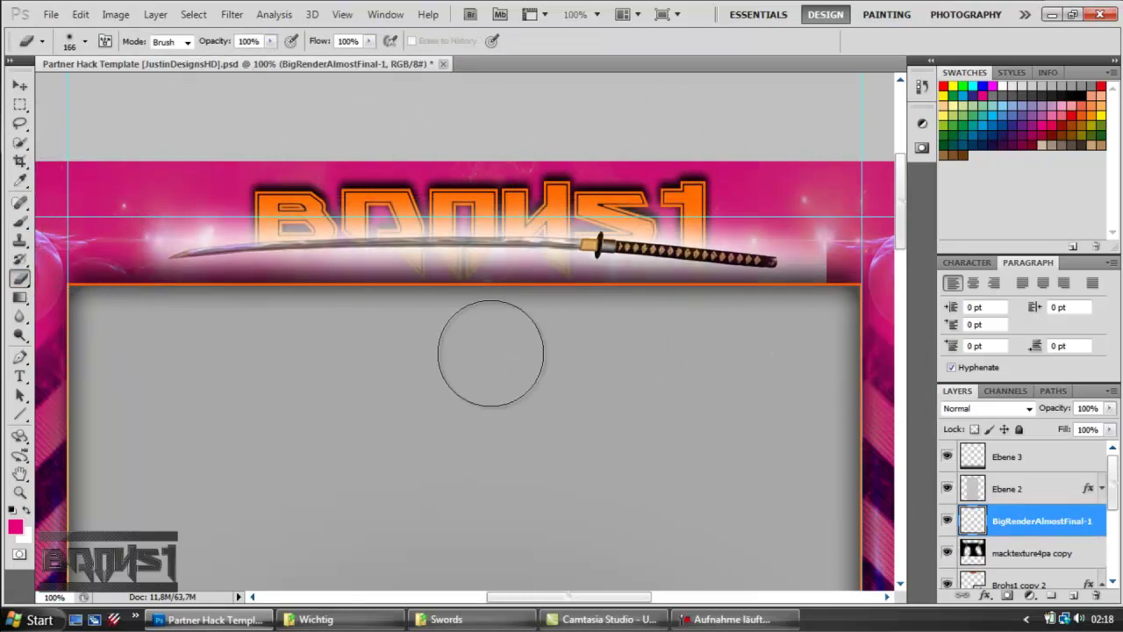
# Step: Undo the recent eraser strokes and try Hue, Soft Light and other blend modes on the sword layer, ending on Normal
pyautogui.hotkey('ctrl', 'alt', 'z')
pyautogui.click(987, 412)
pyautogui.click(989, 414)
pyautogui.scroll(7, 989, 410)
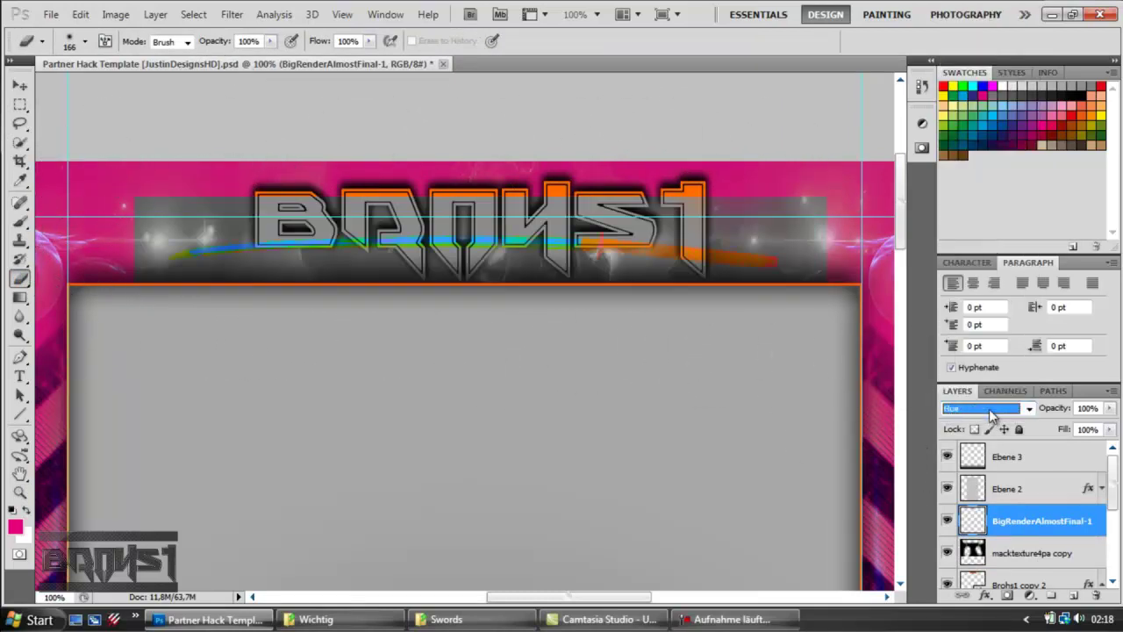
pyautogui.scroll(2, 991, 414)
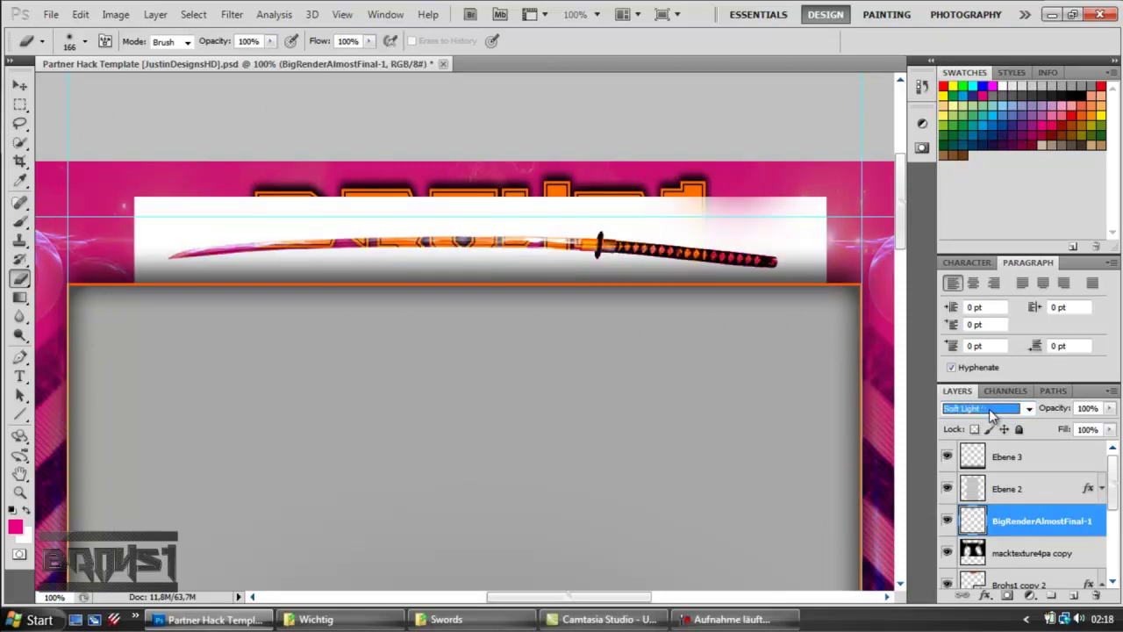
pyautogui.scroll(12, 991, 414)
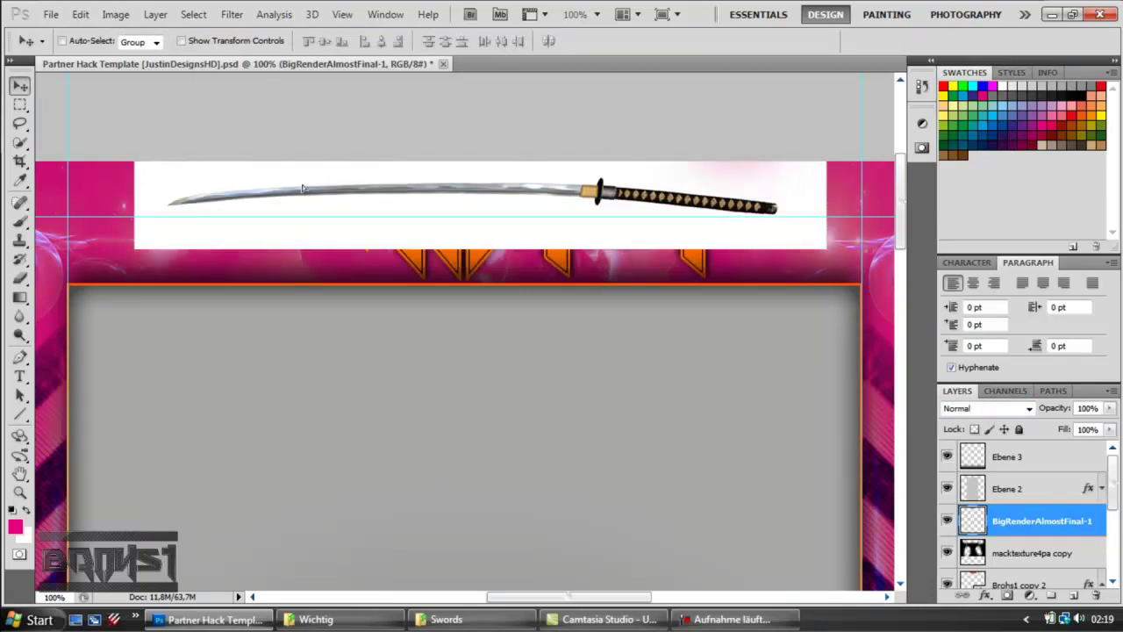
# Step: Select the white background around the sword with a 10 px Quick Selection brush and delete it
pyautogui.press('w')
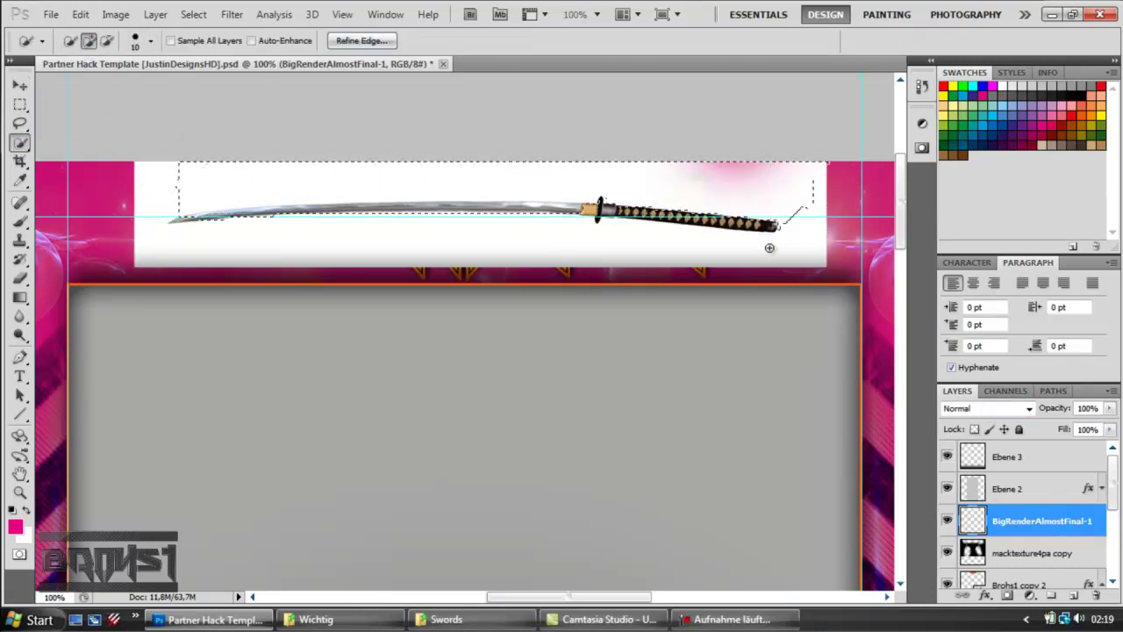
pyautogui.moveTo(142, 190); pyautogui.dragTo(140, 255)
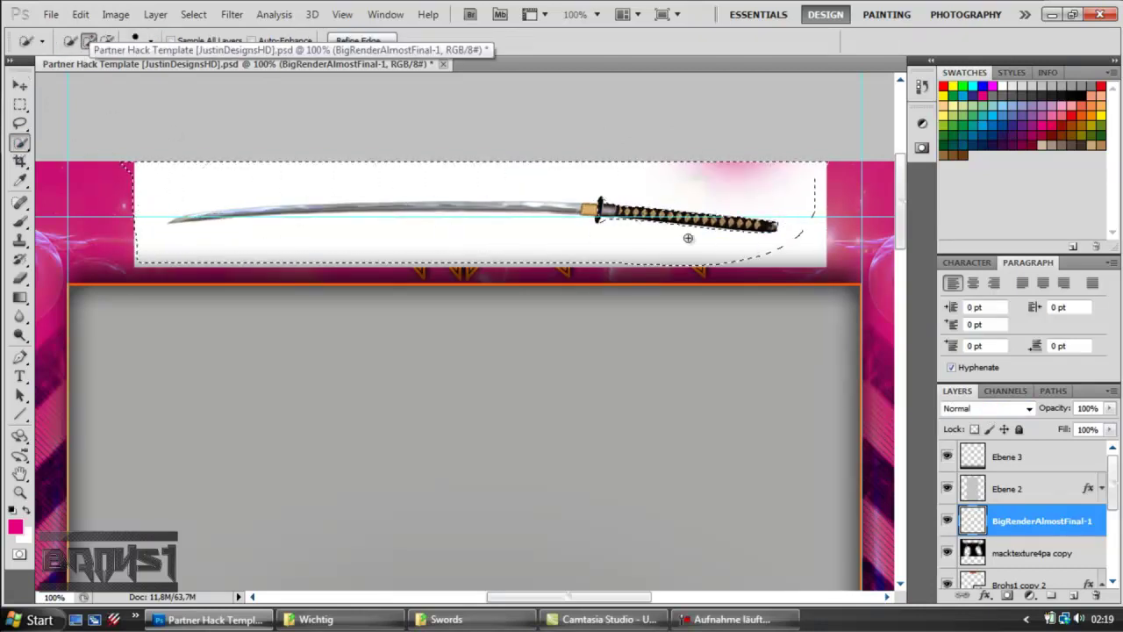
pyautogui.click(820, 263)
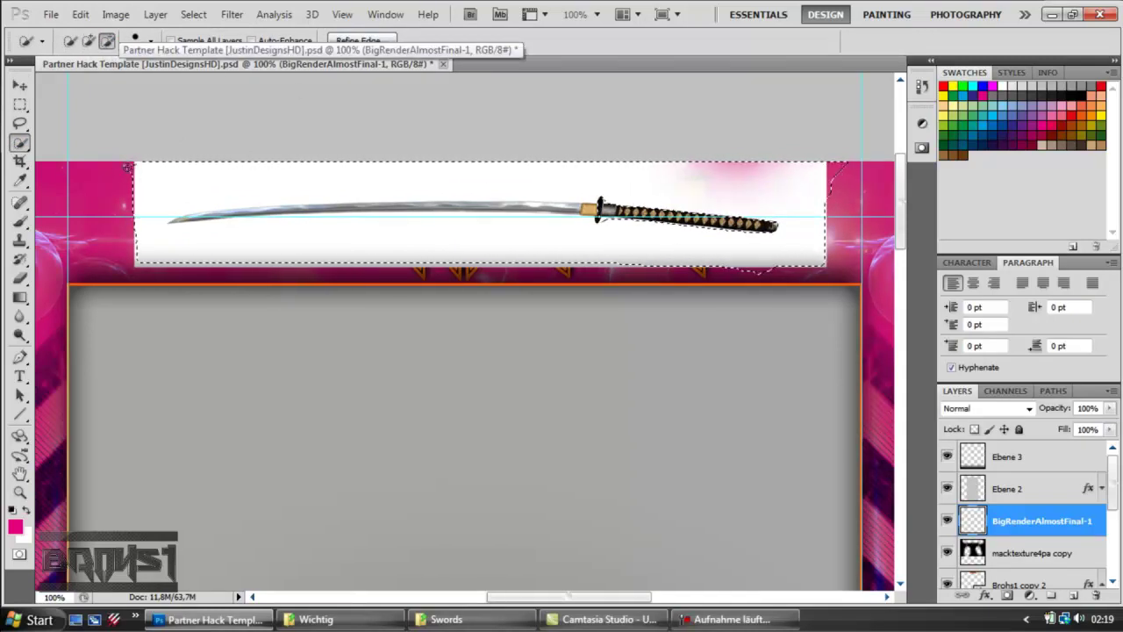
pyautogui.click(832, 182)
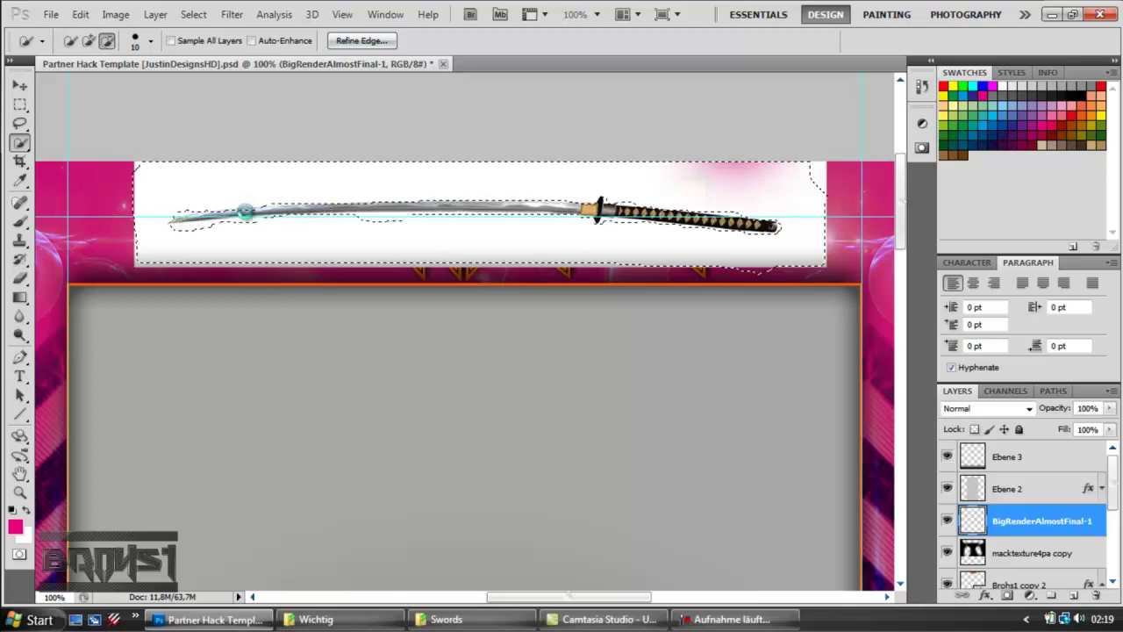
pyautogui.moveTo(185, 228); pyautogui.dragTo(228, 229)
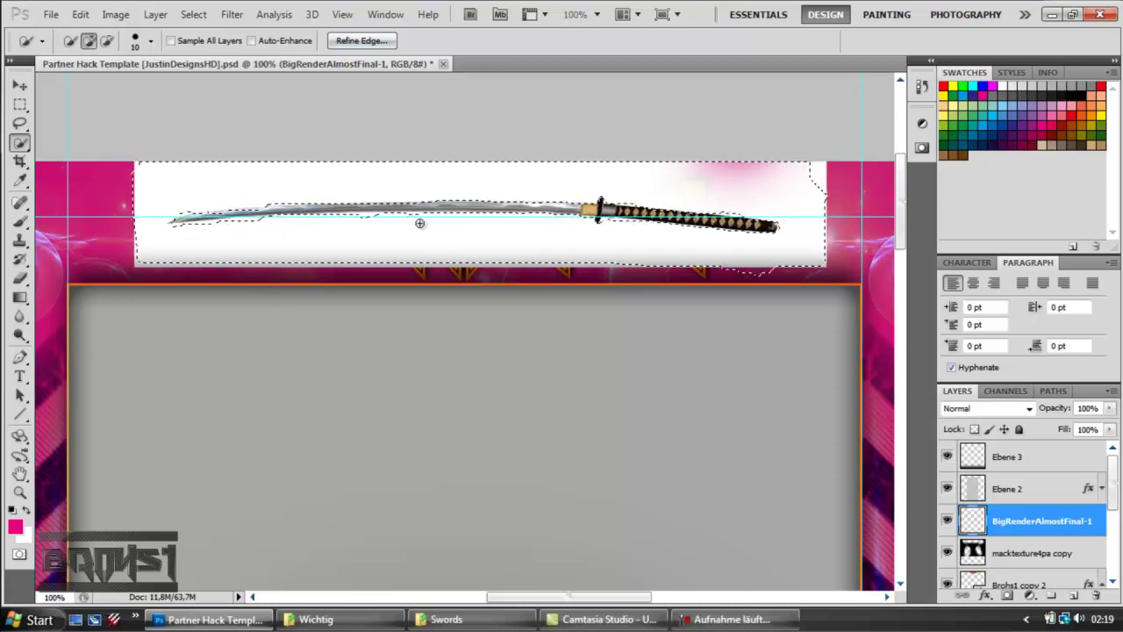
pyautogui.press('Delete')
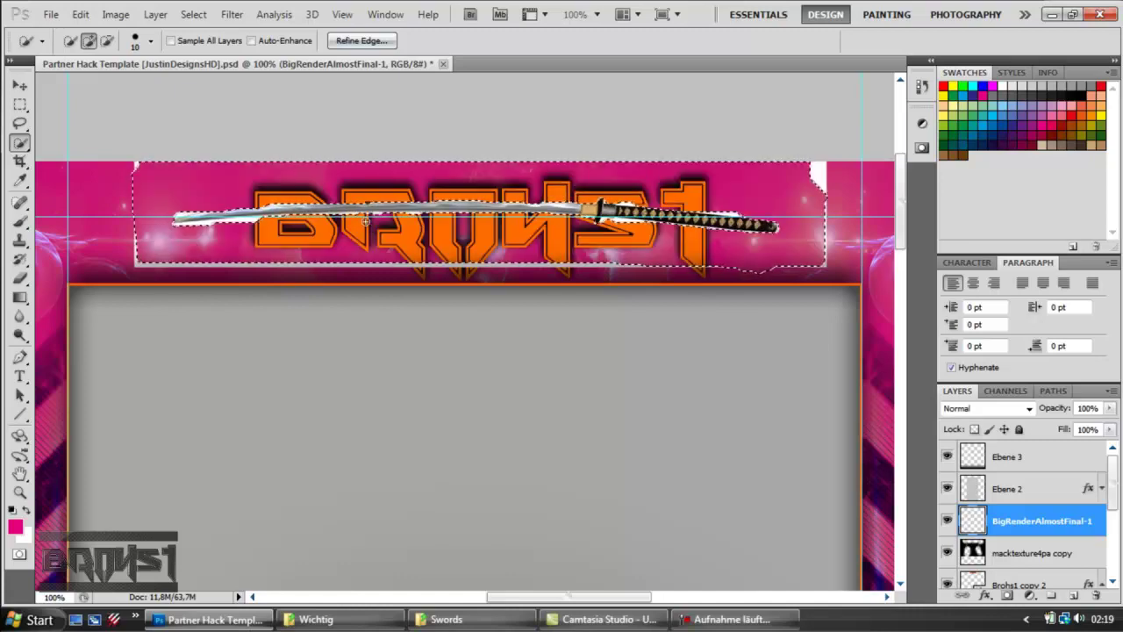
# Step: Clear the selection and delete the BigRenderAlmostFinal-1 sword layer
pyautogui.hotkey('ctrl', 'd')
pyautogui.press('v')
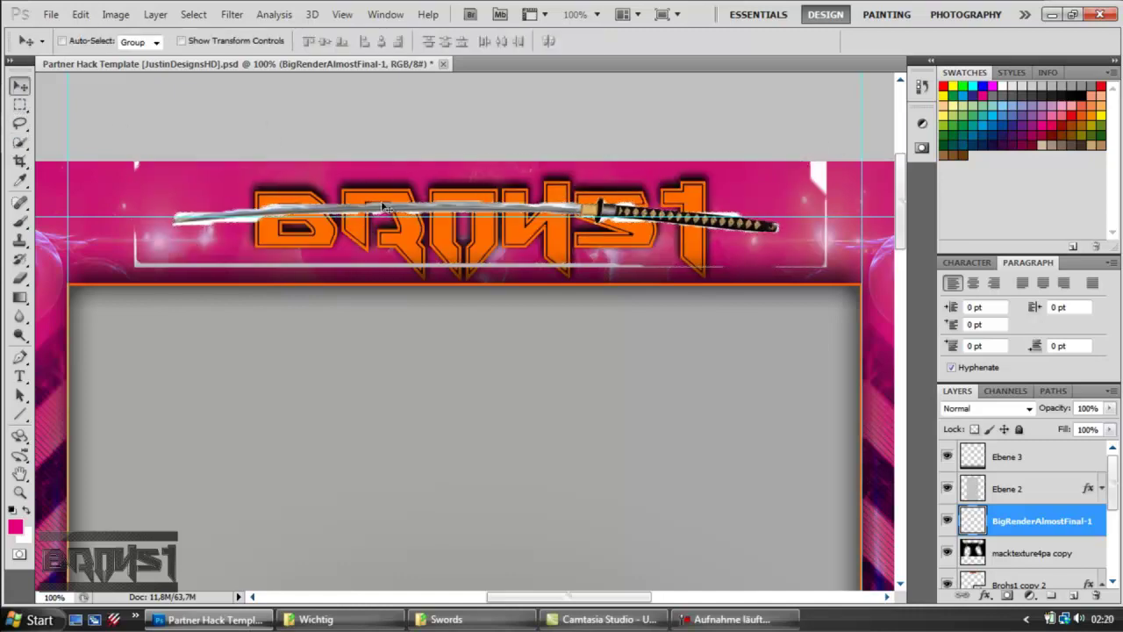
pyautogui.press('Delete')
# Step: Look through the Waves and Lightning folders of the 0,5K GFX PACK for another image, then return to the template
pyautogui.click(446, 618)
pyautogui.press('BackSpace')
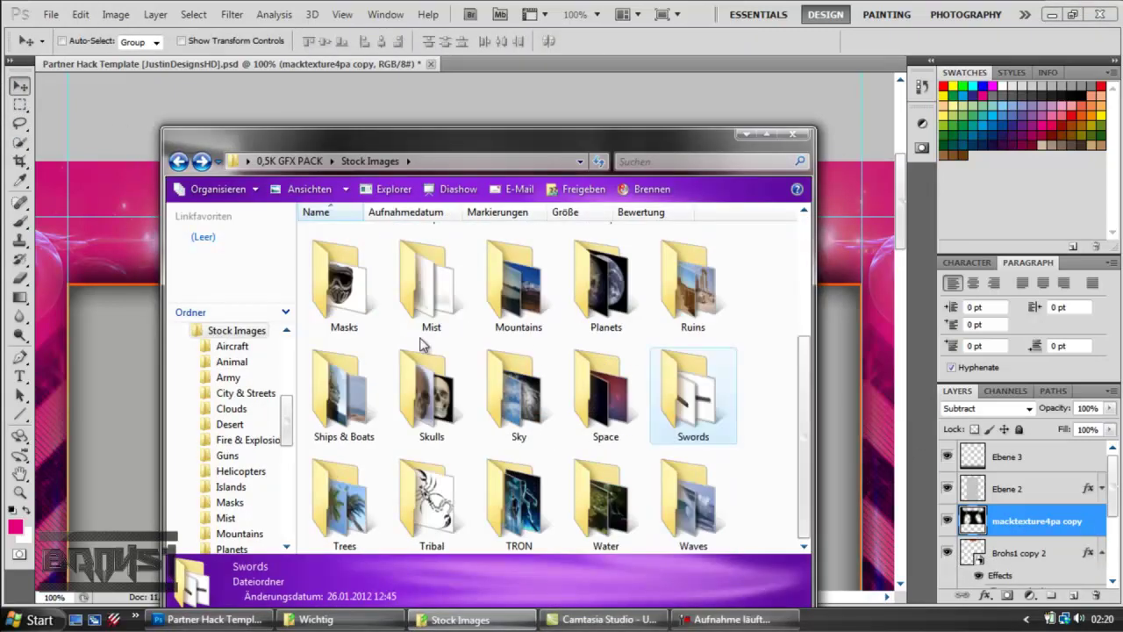
pyautogui.doubleClick(683, 500)
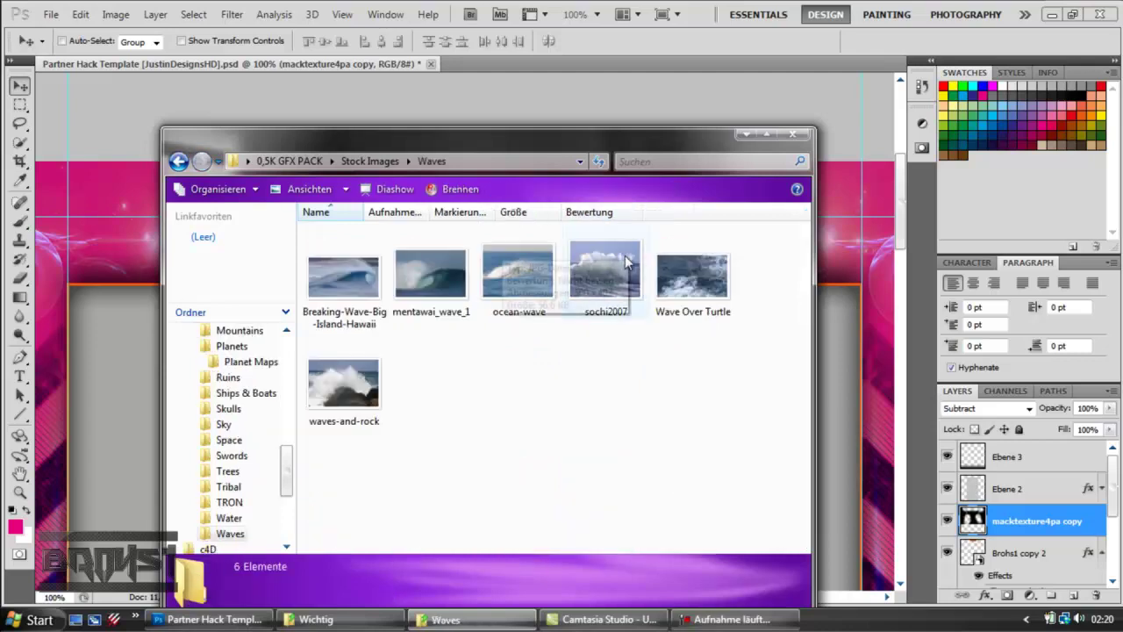
pyautogui.press('BackSpace')
pyautogui.press('BackSpace')
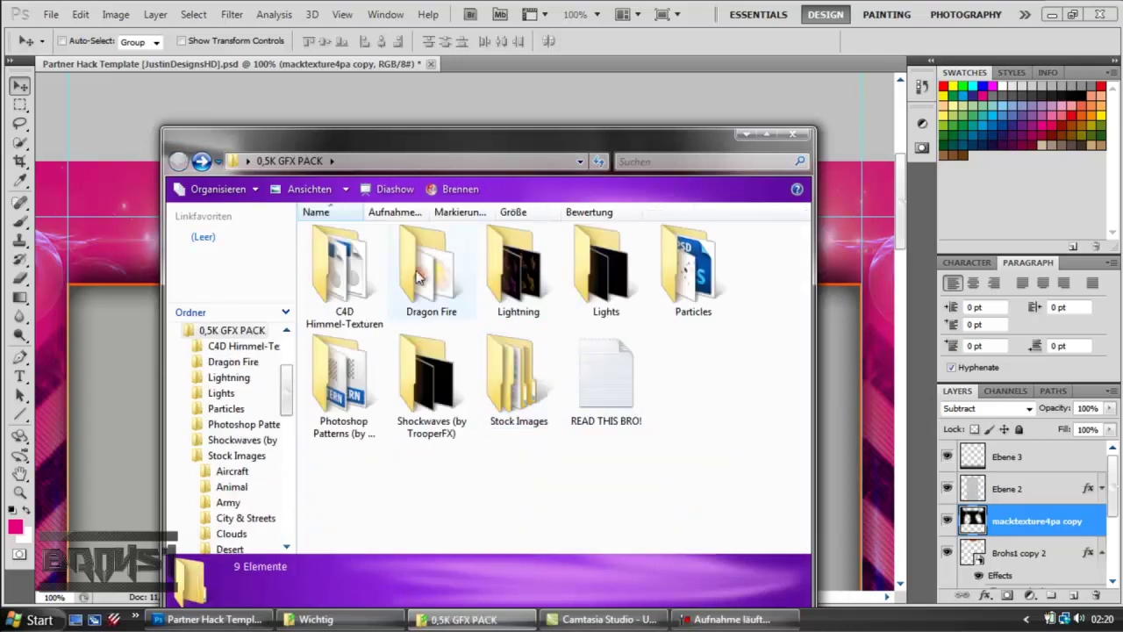
pyautogui.doubleClick(519, 272)
pyautogui.press('BackSpace')
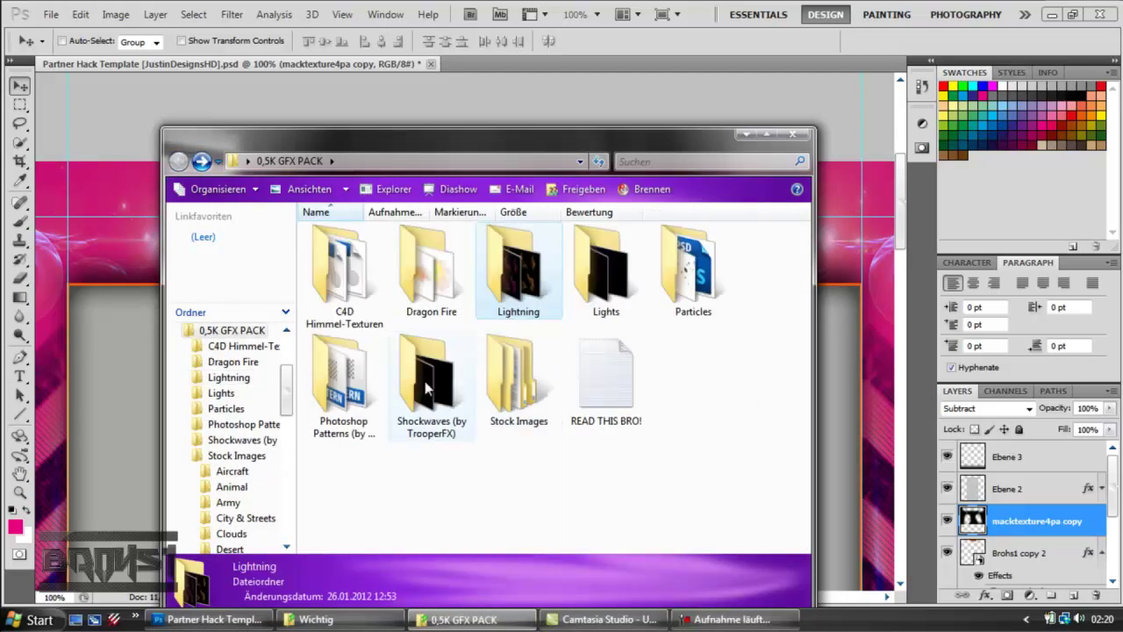
pyautogui.click(746, 133)
# Step: Open the layer style of Brohs1 copy 2 and try out Satin and a red Color Overlay on the title
pyautogui.scroll(-2, 1039, 516)
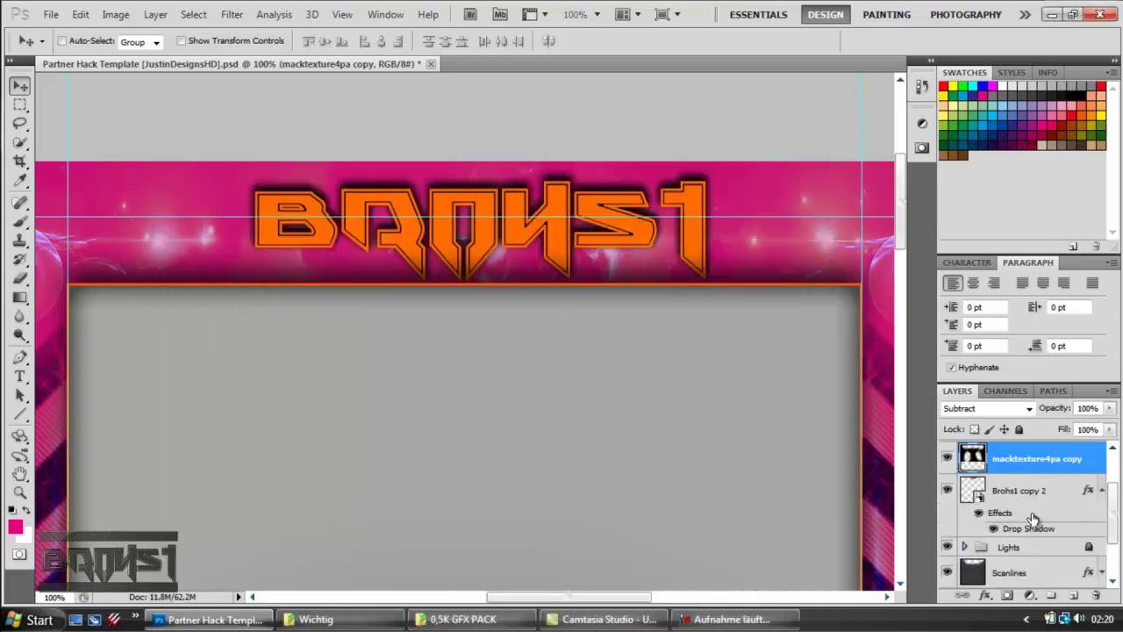
pyautogui.doubleClick(1088, 491)
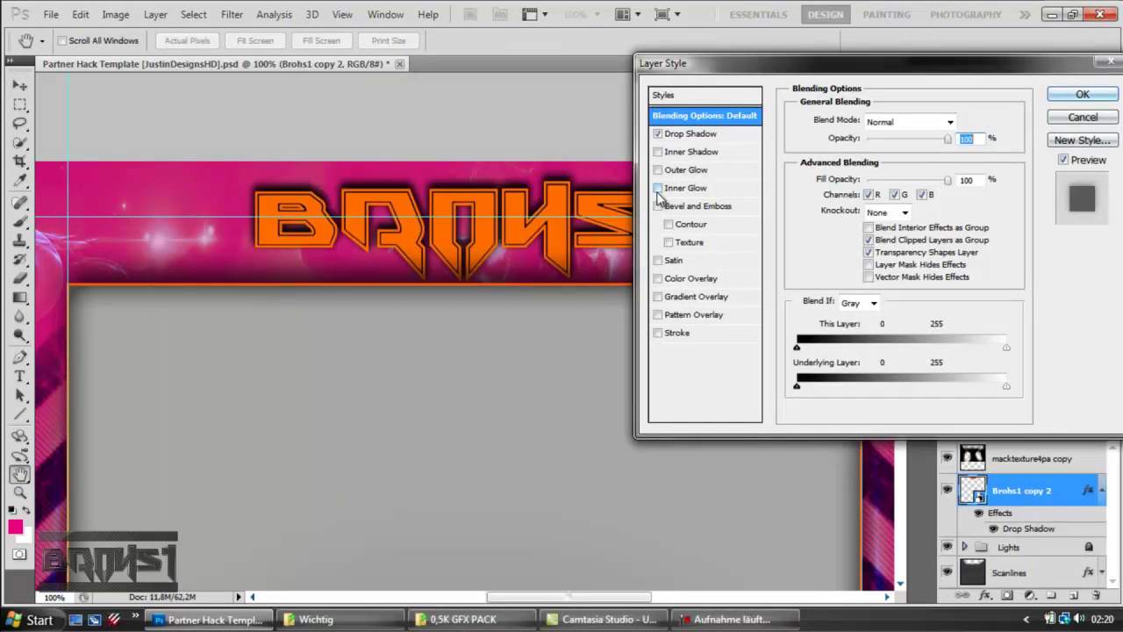
pyautogui.click(659, 260)
pyautogui.click(659, 261)
pyautogui.click(658, 278)
pyautogui.click(957, 121)
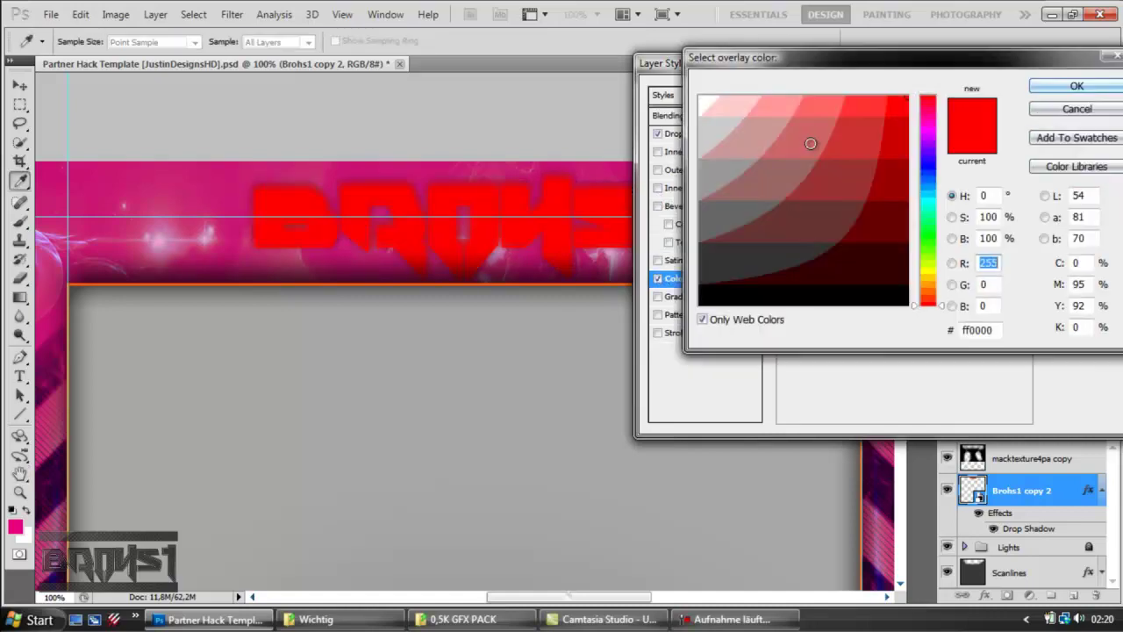
pyautogui.click(1083, 108)
pyautogui.click(658, 278)
# Step: Try Gradient Overlay, Pattern Overlay, Inner Shadow, Outer Glow and Inner Glow on the title, switching each one off again
pyautogui.click(658, 297)
pyautogui.click(658, 296)
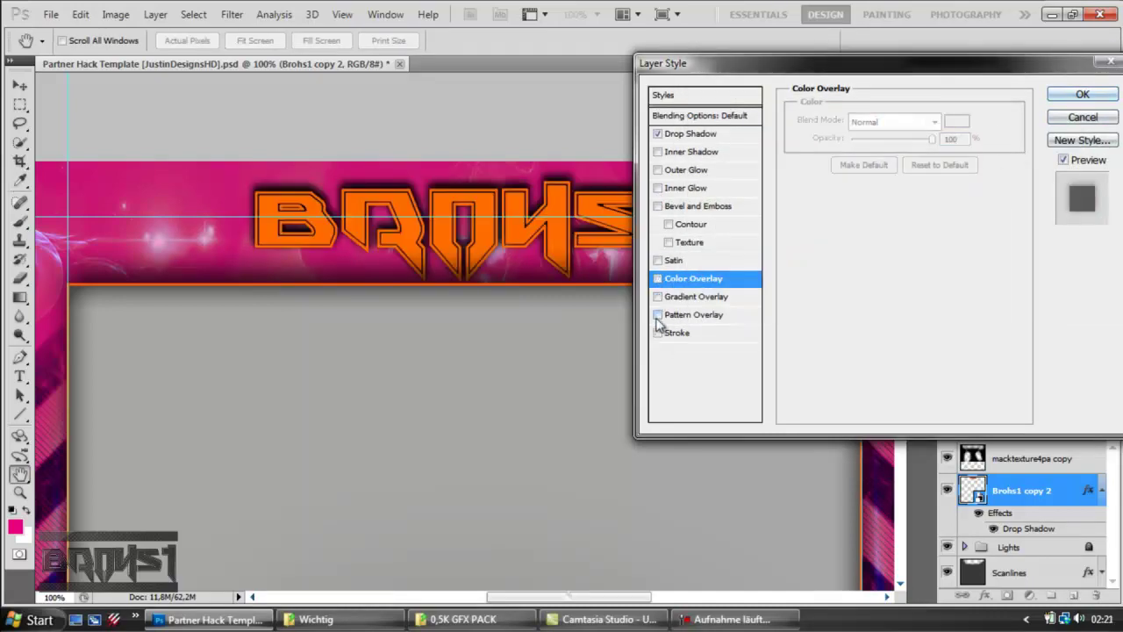
pyautogui.click(658, 315)
pyautogui.click(658, 314)
pyautogui.click(658, 152)
pyautogui.click(658, 152)
pyautogui.click(658, 170)
pyautogui.click(657, 170)
pyautogui.click(657, 187)
pyautogui.click(658, 188)
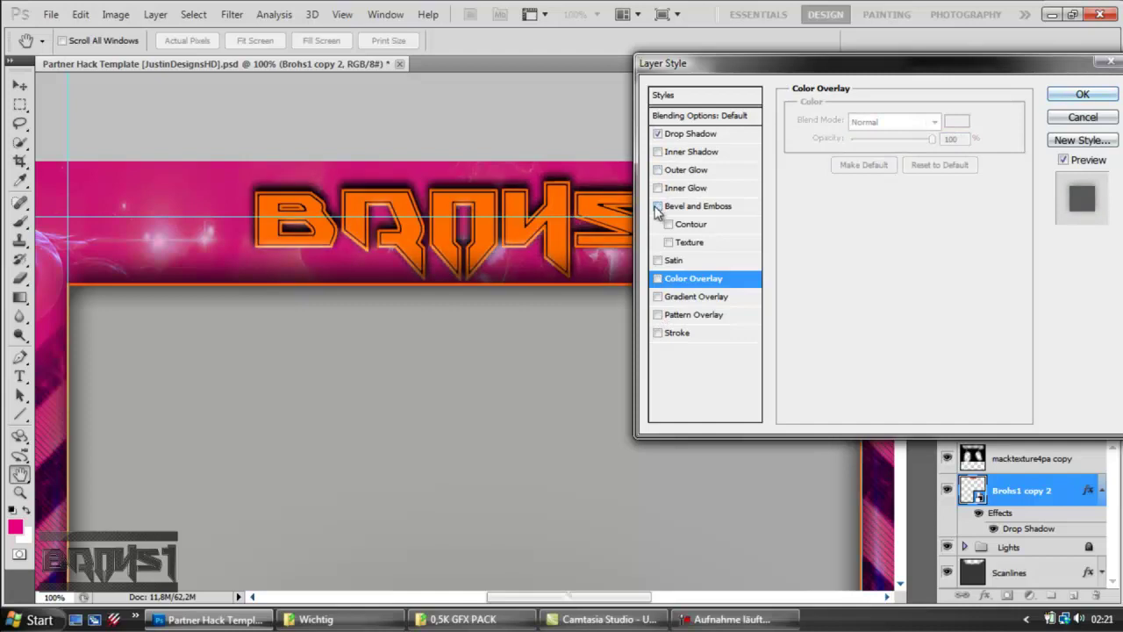
# Step: Try out several preset layer styles on the header title, including the striped red and multicolour ones
pyautogui.click(704, 95)
pyautogui.click(855, 114)
pyautogui.click(979, 163)
pyautogui.click(956, 167)
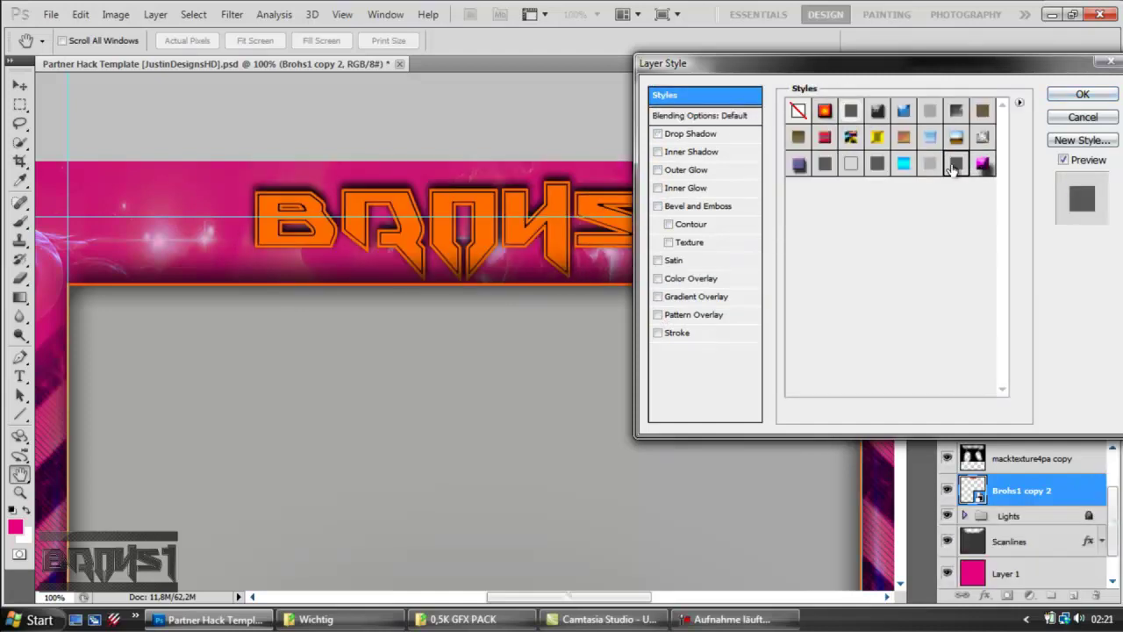
pyautogui.click(931, 167)
pyautogui.click(906, 166)
pyautogui.click(853, 167)
pyautogui.click(801, 166)
pyautogui.click(828, 144)
pyautogui.click(855, 142)
pyautogui.click(826, 144)
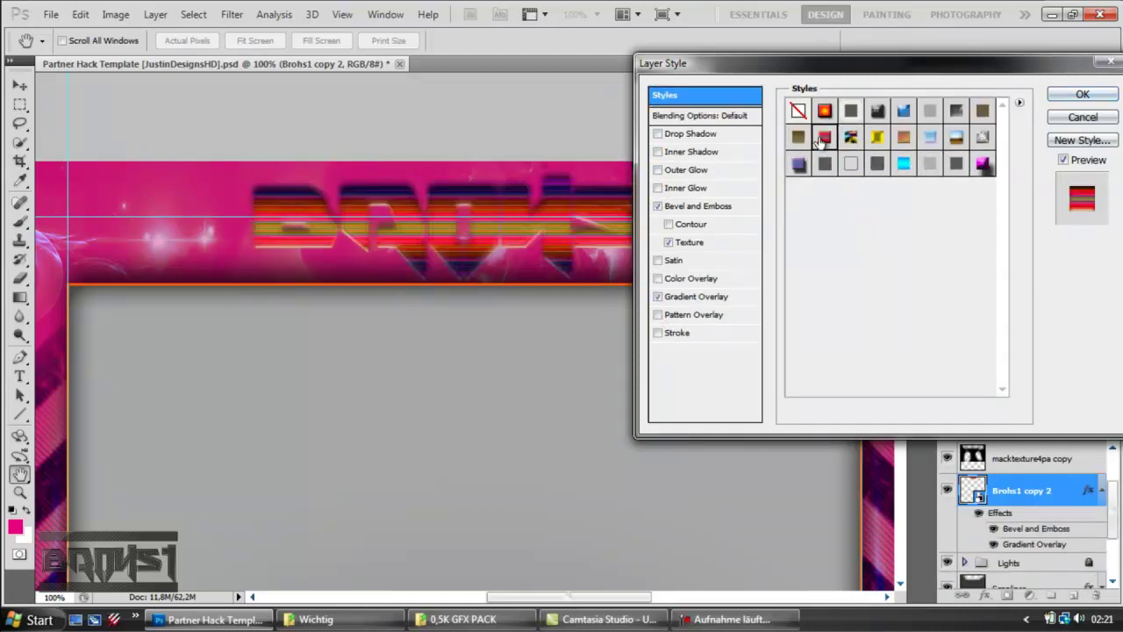
pyautogui.click(803, 139)
# Step: Apply the preset style with the blue Color Overlay to the Brohs1 header title
pyautogui.click(981, 115)
pyautogui.click(956, 115)
pyautogui.click(928, 114)
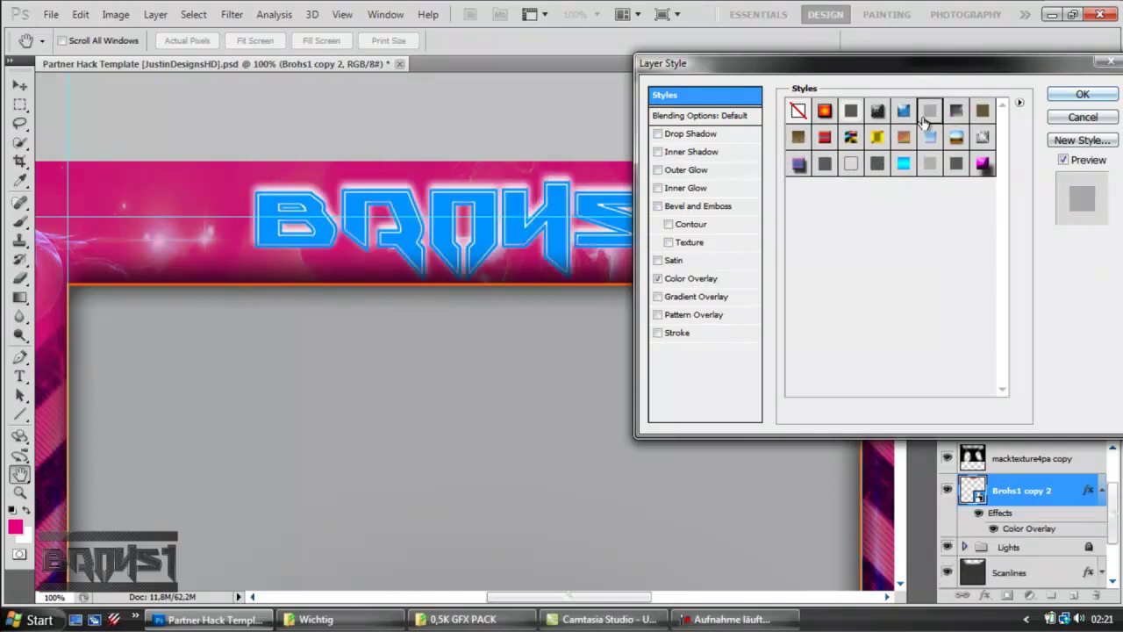
pyautogui.press('Return')
# Step: Warp the blue header title by pulling its lower corners inward and its upper middle handles towards the centre
pyautogui.press('v')
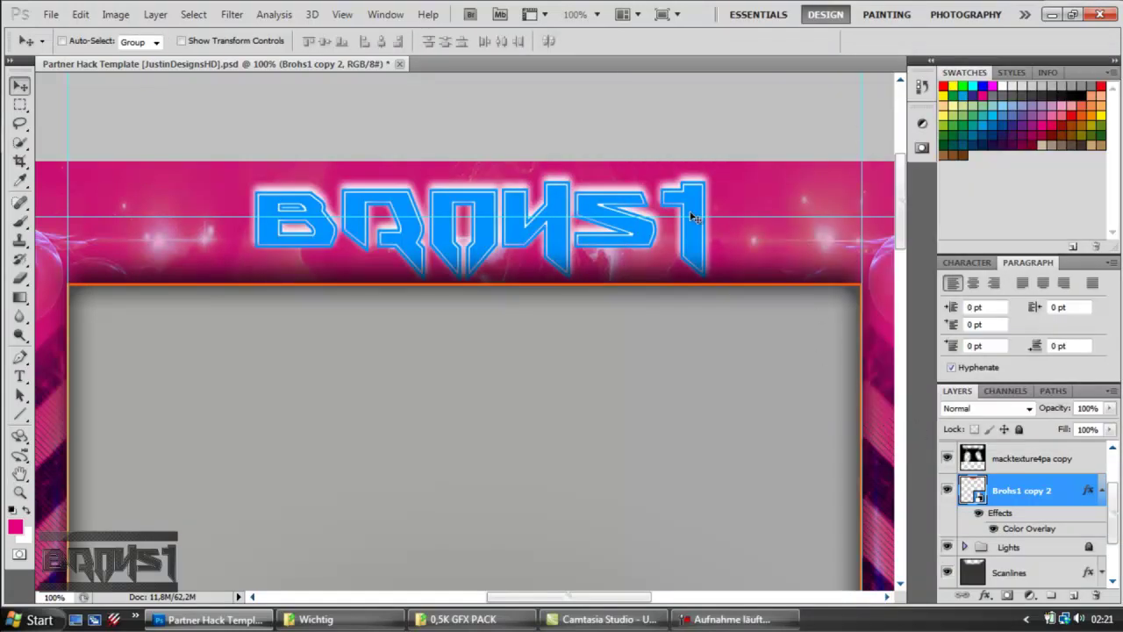
pyautogui.hotkey('ctrl', 't')
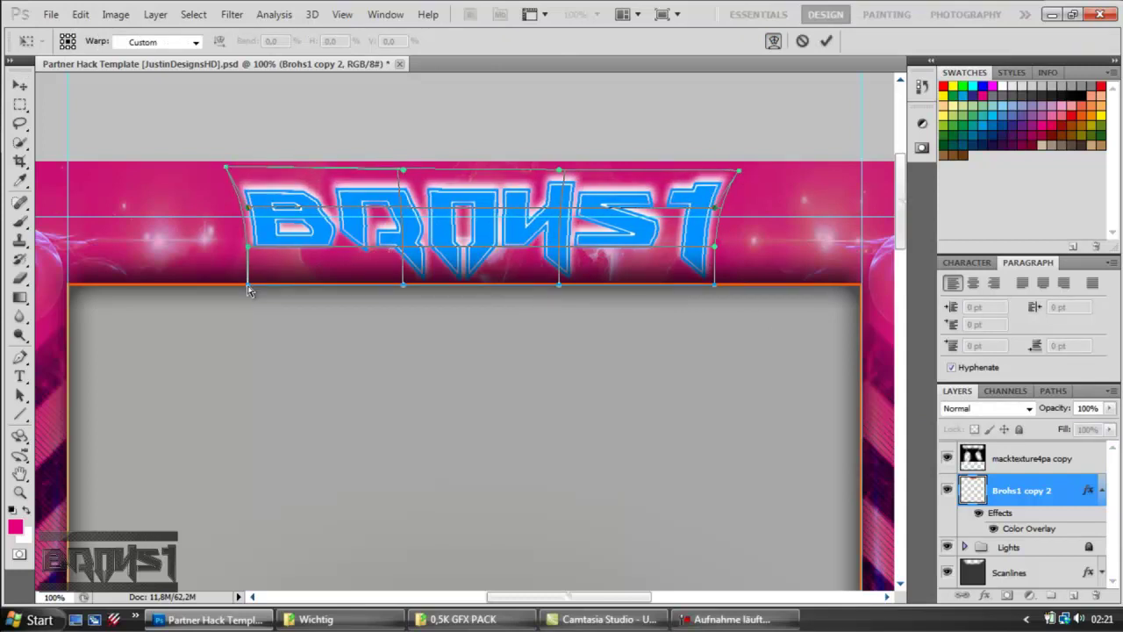
pyautogui.moveTo(249, 291); pyautogui.dragTo(275, 307)
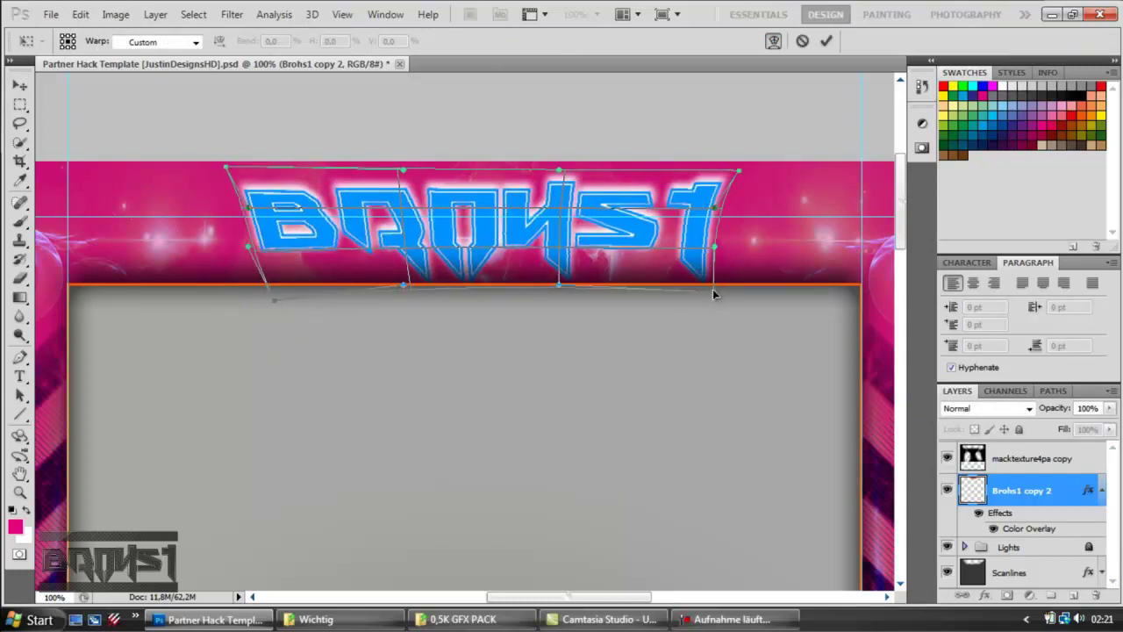
pyautogui.moveTo(713, 293); pyautogui.dragTo(682, 319)
pyautogui.moveTo(714, 251); pyautogui.dragTo(688, 255)
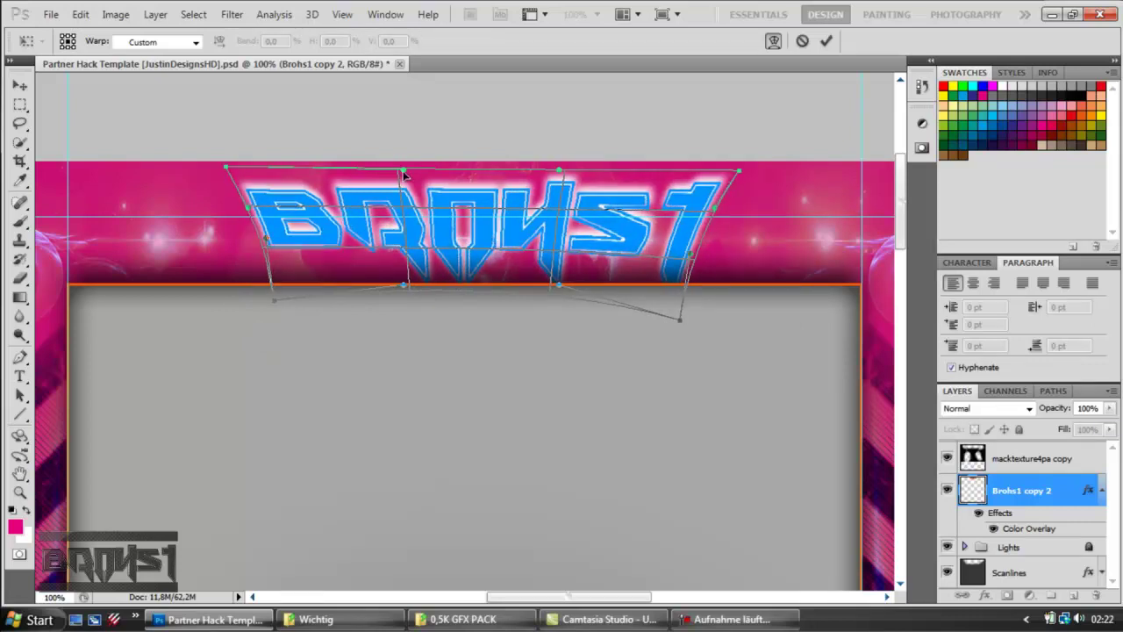
pyautogui.moveTo(553, 176); pyautogui.dragTo(511, 183)
pyautogui.press('Return')
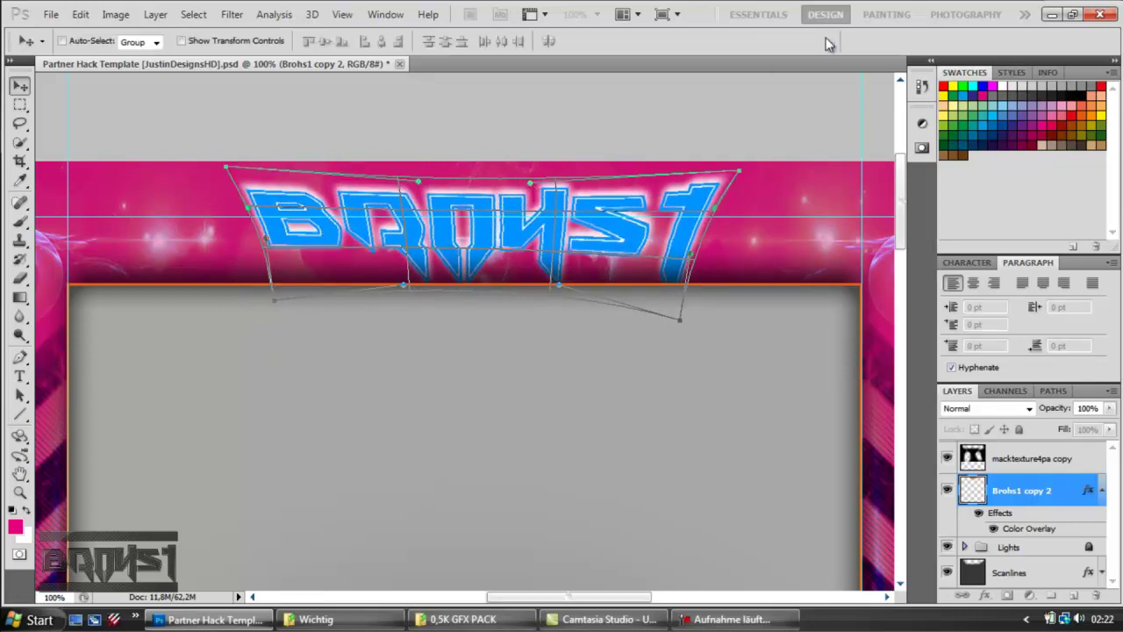
pyautogui.scroll(-3, 727, 321)
pyautogui.scroll(3, 728, 321)
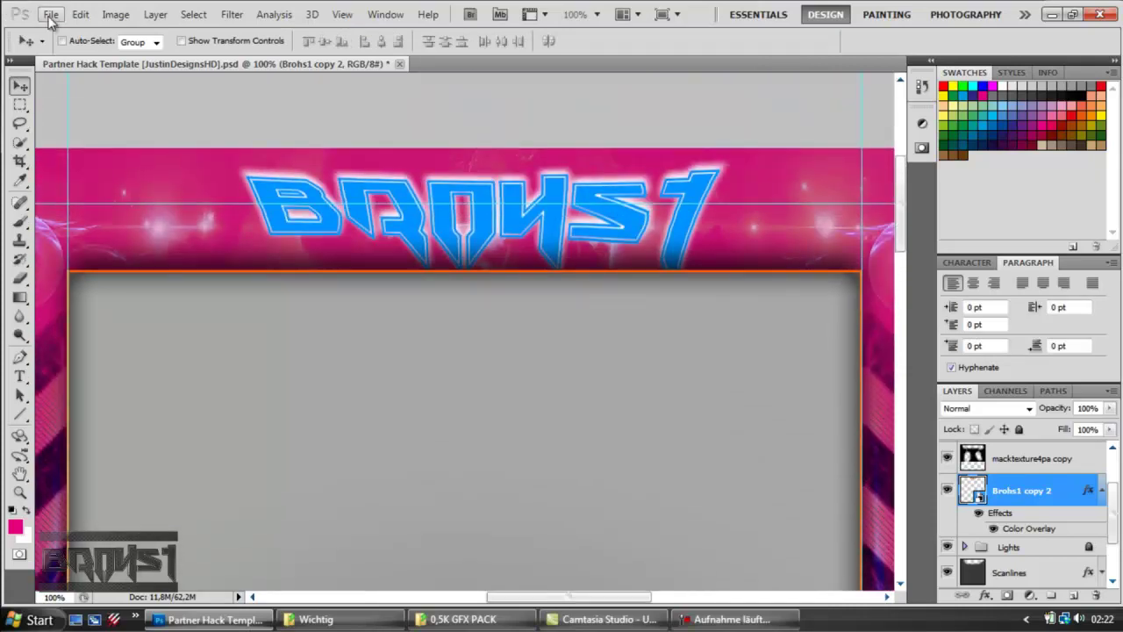
pyautogui.click(51, 15)
pyautogui.click(51, 15)
# Step: Place the minecraft image from the Photoshop tempaltes folder into the template as a new layer
pyautogui.click(230, 622)
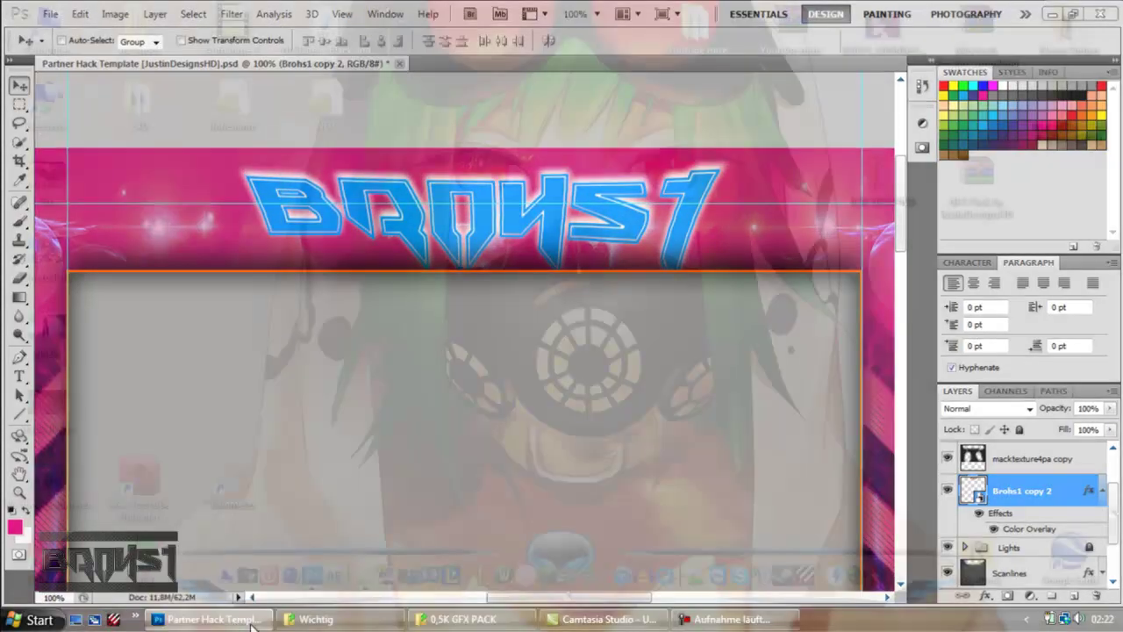
pyautogui.click(247, 577)
pyautogui.doubleClick(279, 225)
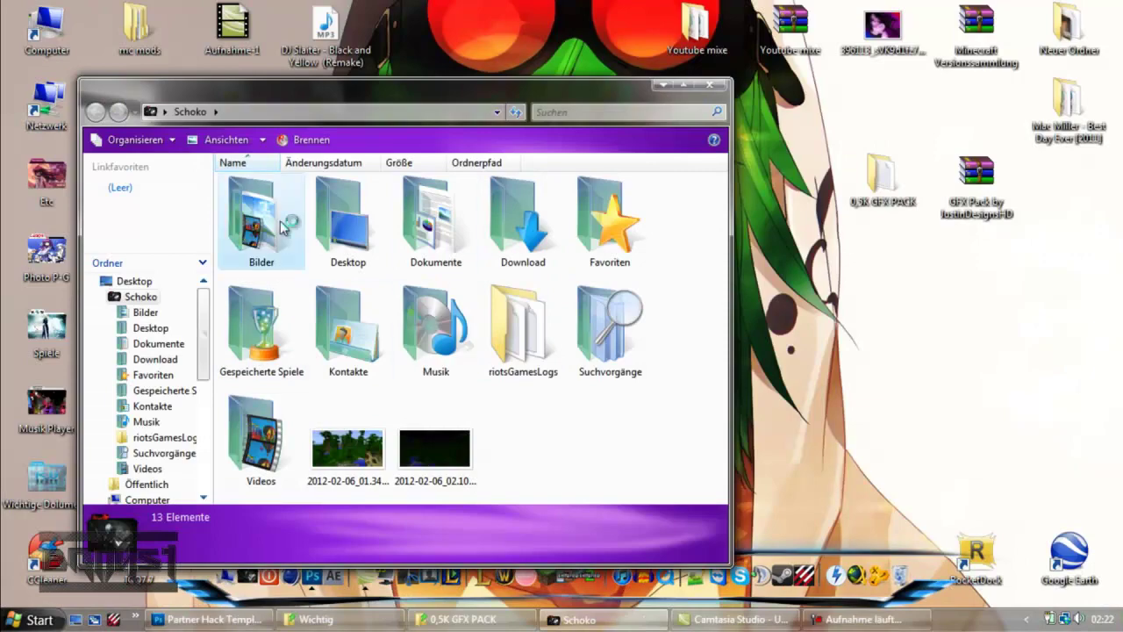
pyautogui.doubleClick(263, 326)
pyautogui.doubleClick(263, 224)
pyautogui.moveTo(720, 195); pyautogui.dragTo(721, 425)
pyautogui.moveTo(443, 279); pyautogui.dragTo(354, 250)
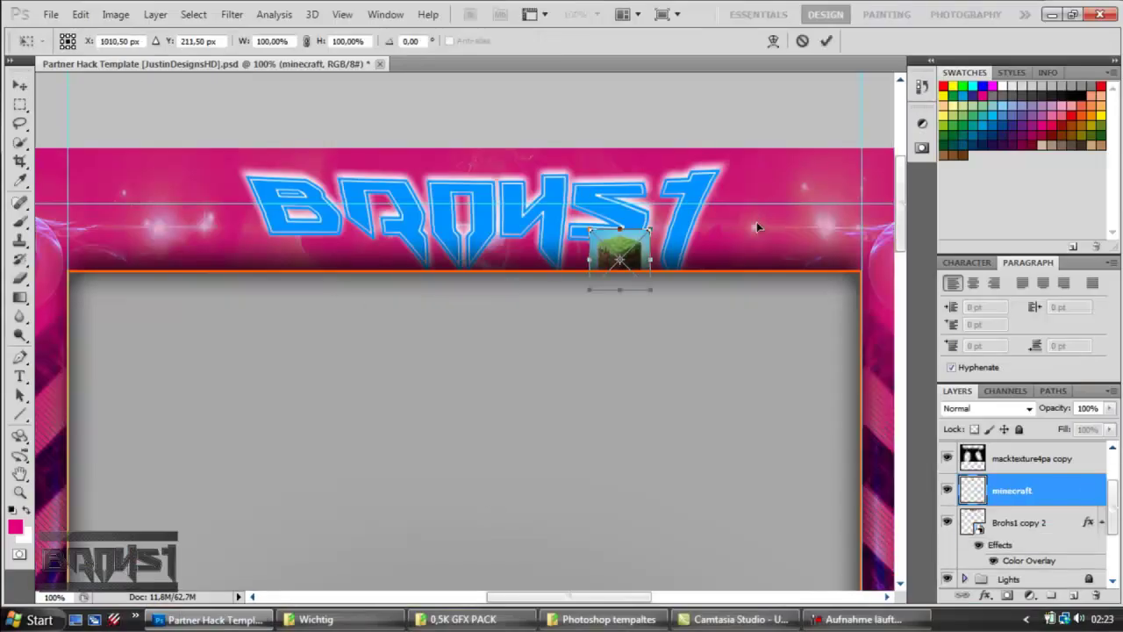
# Step: Enlarge the minecraft image to 462%, position it over the frame's upper-right corner and rotate it about 7.43°
pyautogui.moveTo(766, 205); pyautogui.dragTo(816, 156)
pyautogui.moveTo(510, 599); pyautogui.dragTo(554, 590)
pyautogui.moveTo(559, 207); pyautogui.dragTo(700, 400)
pyautogui.moveTo(735, 346); pyautogui.dragTo(855, 222)
pyautogui.moveTo(739, 288); pyautogui.dragTo(617, 308)
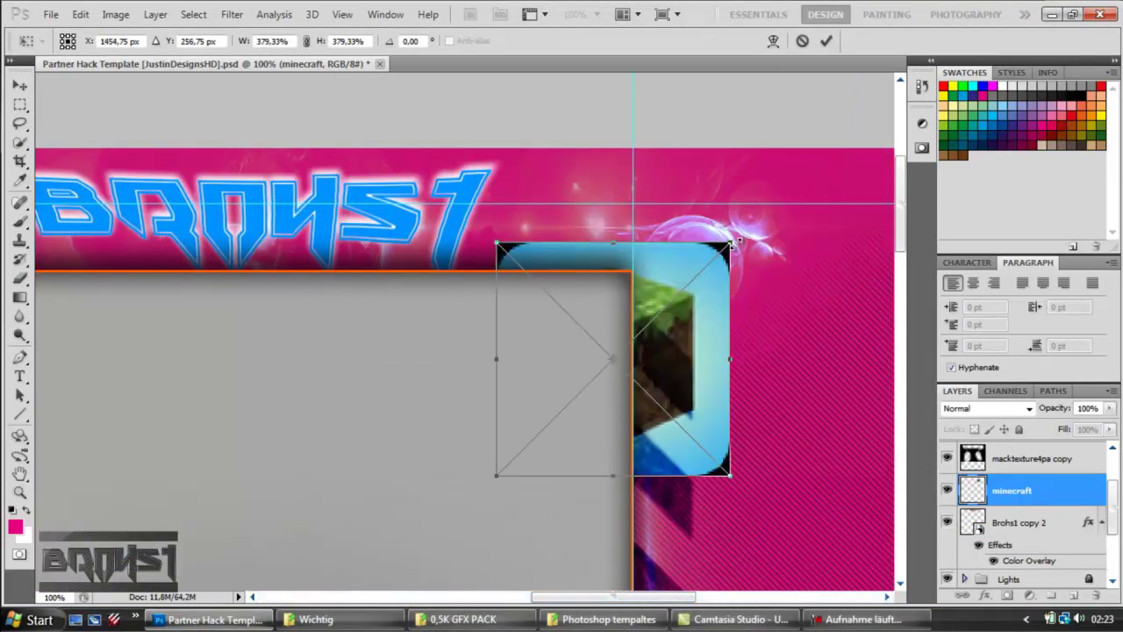
pyautogui.moveTo(736, 241); pyautogui.dragTo(786, 189)
pyautogui.moveTo(662, 229); pyautogui.dragTo(657, 172)
pyautogui.moveTo(768, 129); pyautogui.dragTo(791, 151)
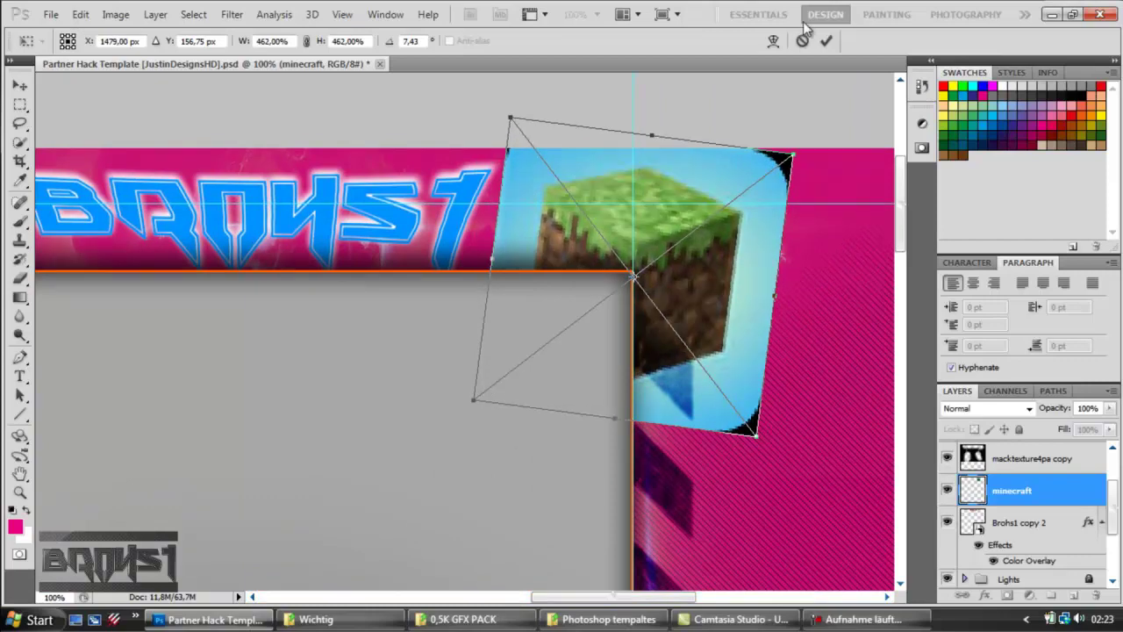
pyautogui.press('Return')
# Step: Try the Hue, Color Burn and Darker Color blend modes on the minecraft layer
pyautogui.click(1029, 408)
pyautogui.click(1029, 406)
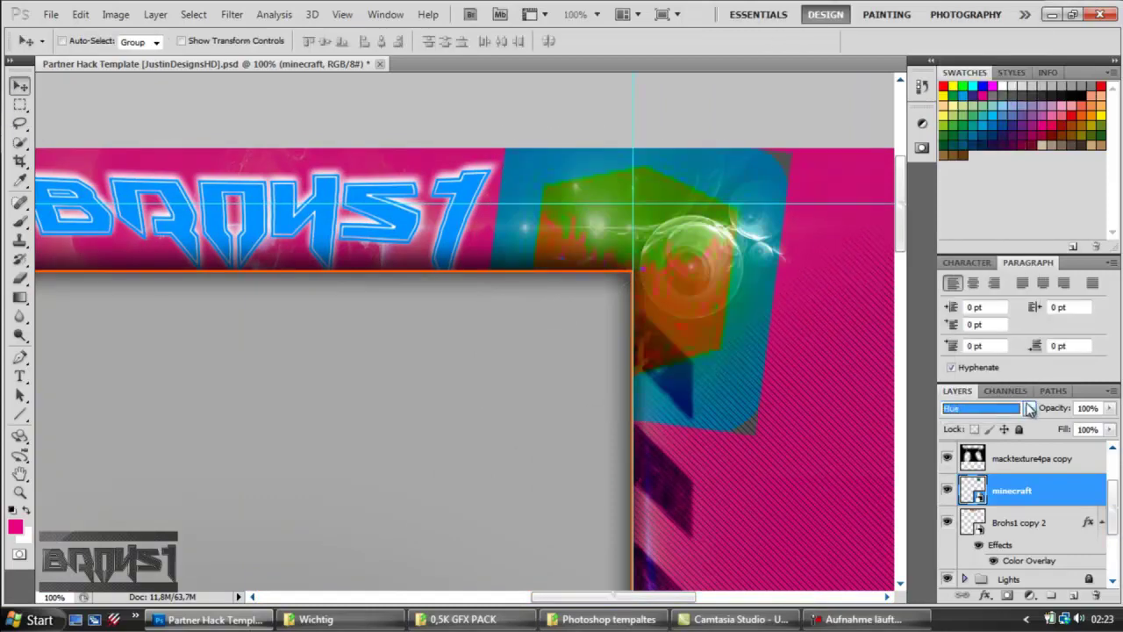
pyautogui.scroll(12, 1029, 408)
pyautogui.scroll(10, 1029, 408)
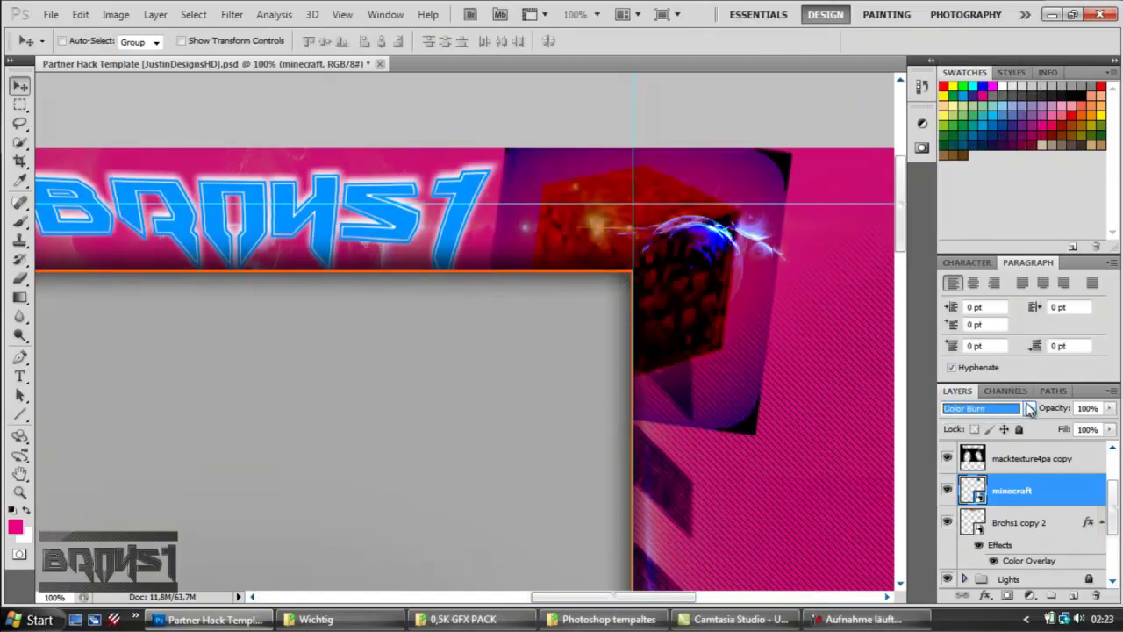
pyautogui.scroll(-3, 1029, 408)
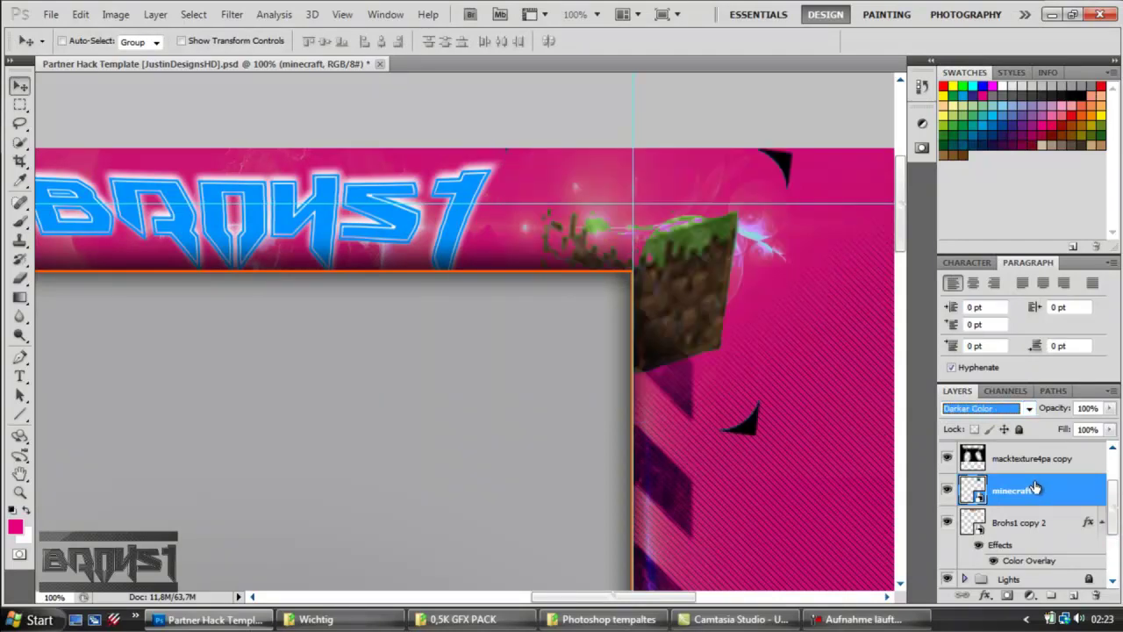
# Step: Delete the minecraft layer, stepping back and forward through the history of its blend mode changes
pyautogui.press('Delete')
pyautogui.moveTo(572, 599); pyautogui.dragTo(522, 600)
pyautogui.hotkey('ctrl', 'alt', 'z')
pyautogui.hotkey('ctrl', 'alt', 'z')
pyautogui.hotkey('ctrl', 'alt', 'z')
pyautogui.hotkey('ctrl', 'alt', 'z')
pyautogui.hotkey('ctrl', 'alt', 'z')
pyautogui.hotkey('ctrl', 'alt', 'z')
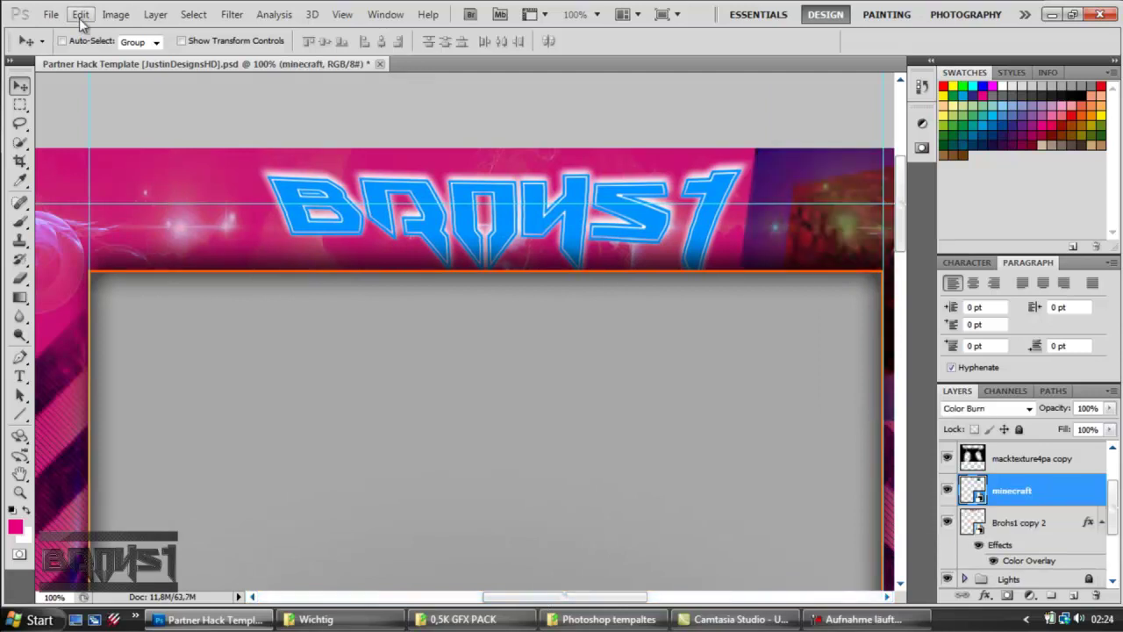
pyautogui.hotkey('ctrl', 'shift', 'z')
pyautogui.hotkey('ctrl', 'shift', 'z')
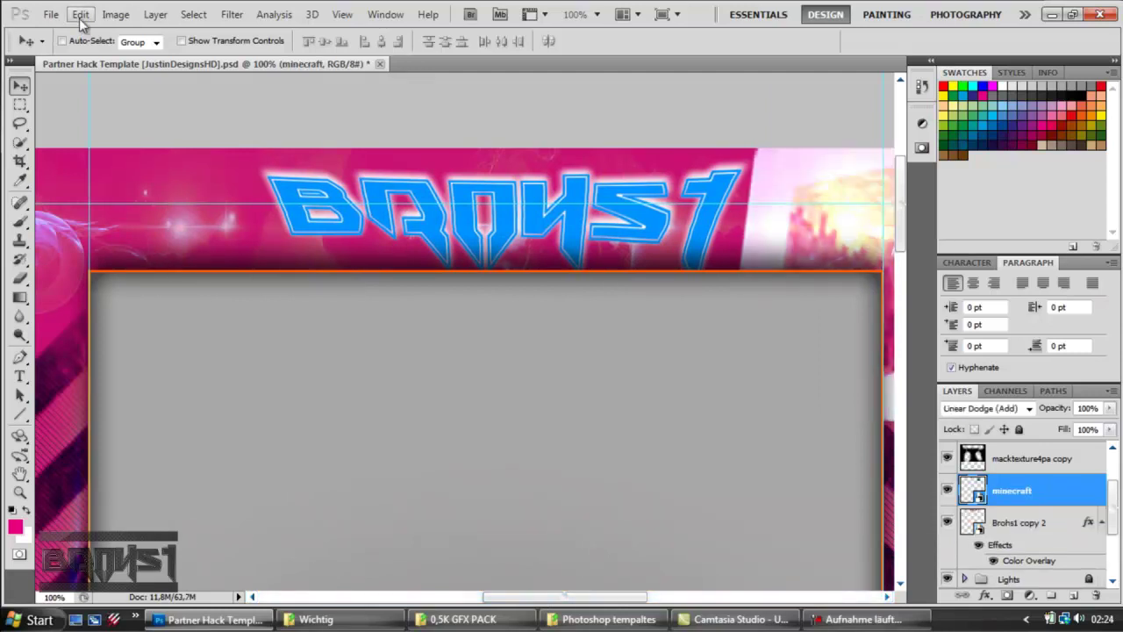
pyautogui.hotkey('ctrl', 'shift', 'z')
pyautogui.hotkey('ctrl', 'alt', 'z')
pyautogui.hotkey('ctrl', 'shift', 'z')
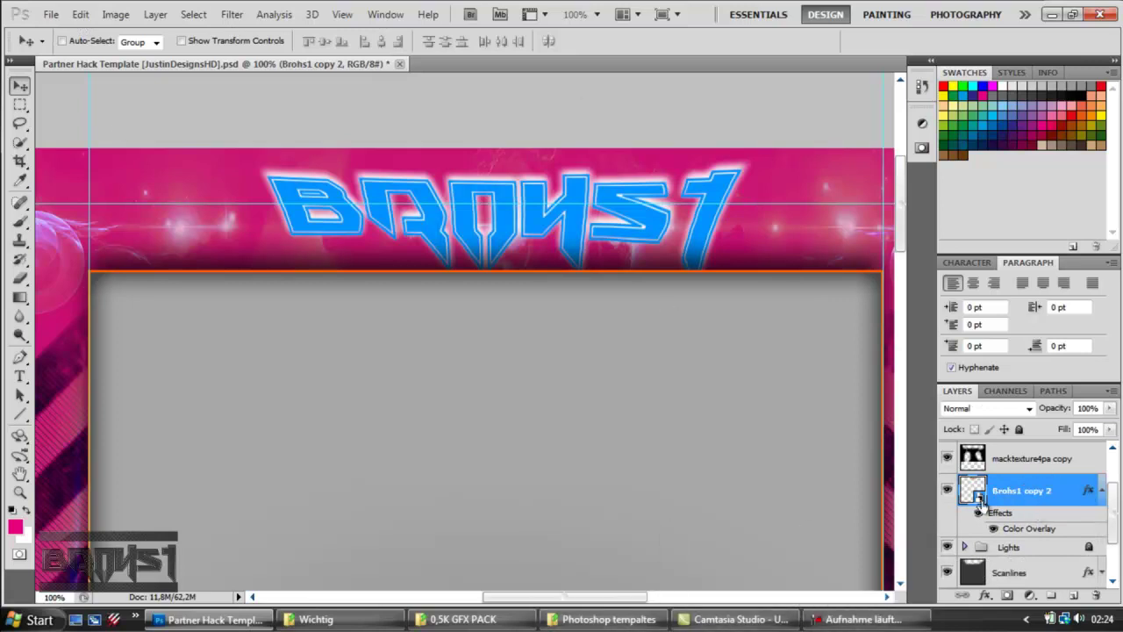
# Step: Delete the blue header title and add new Brohs1 text across the header in Snubfighter Academy at 97 pt
pyautogui.press('Delete')
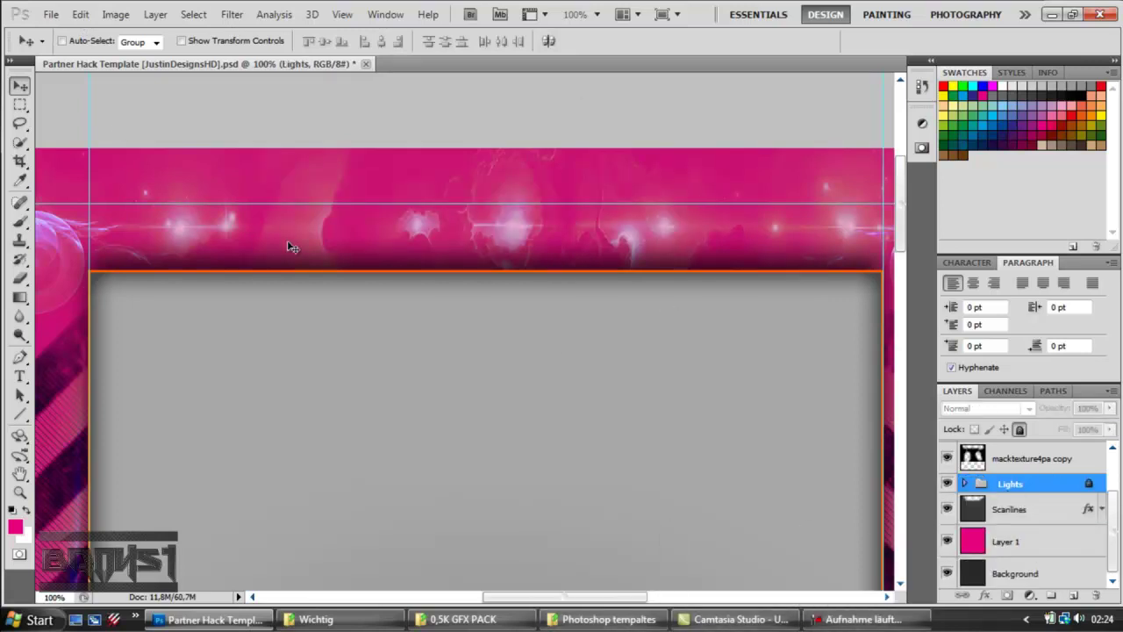
pyautogui.click(19, 375)
pyautogui.moveTo(178, 149); pyautogui.dragTo(837, 271)
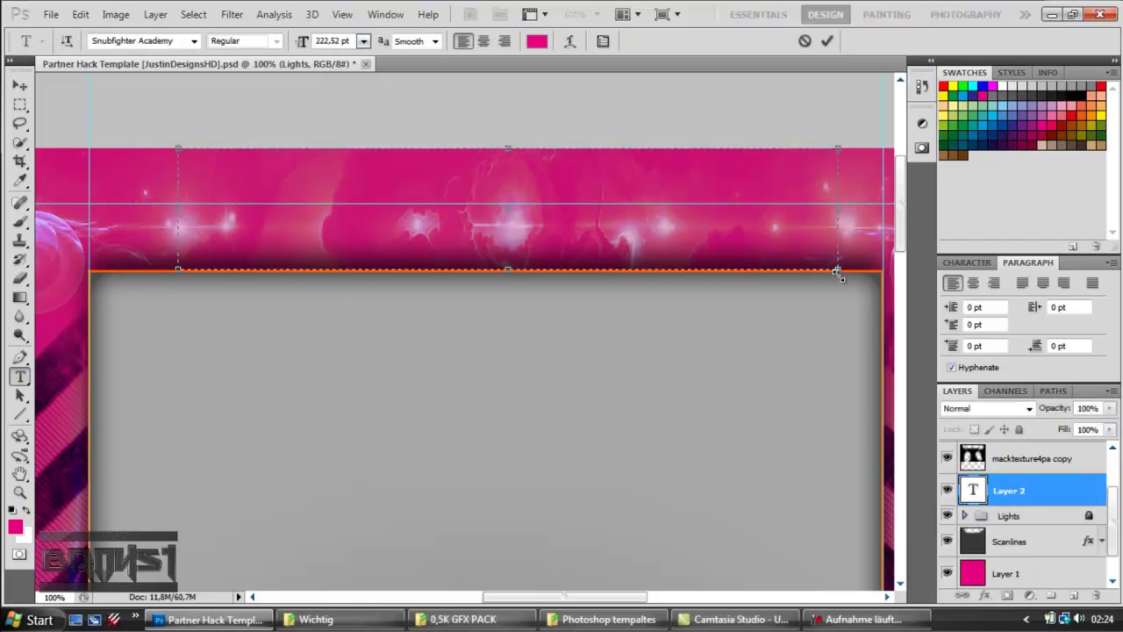
pyautogui.click(363, 41)
pyautogui.click(378, 283)
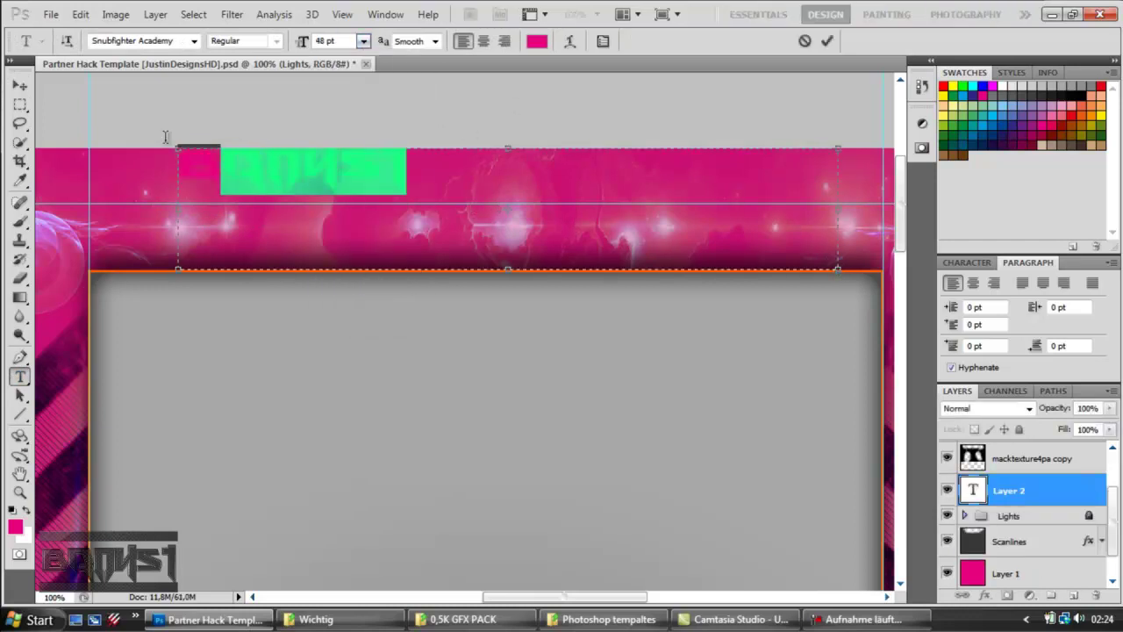
pyautogui.scroll(15, 312, 42)
# Step: Set the new header text's colour to dark purple 660066
pyautogui.click(537, 41)
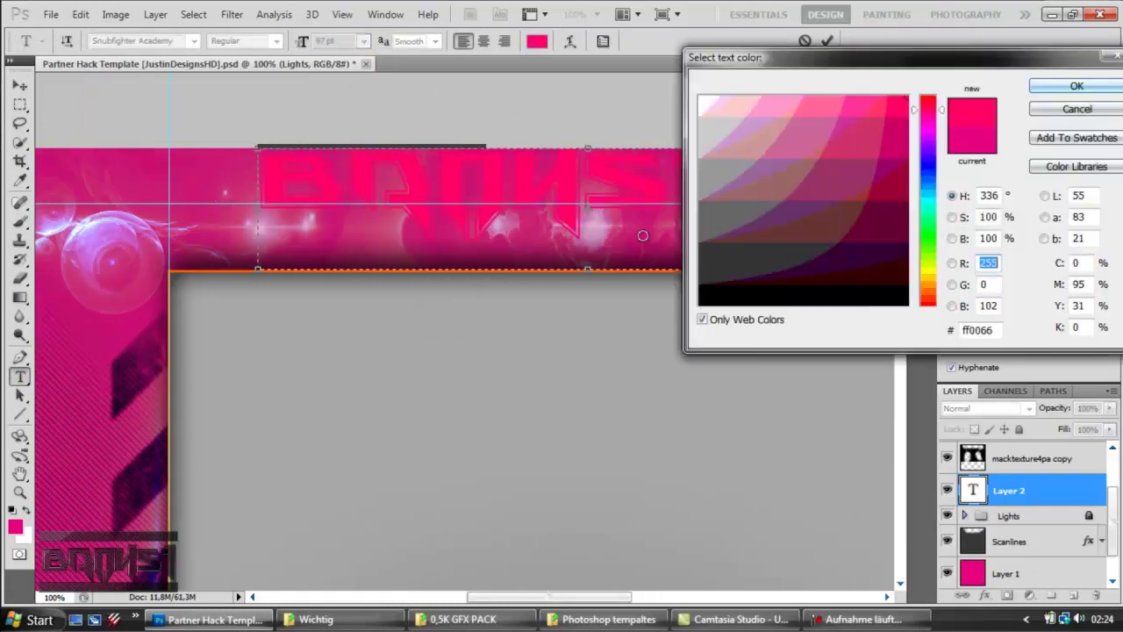
pyautogui.click(926, 131)
pyautogui.click(900, 148)
pyautogui.click(889, 223)
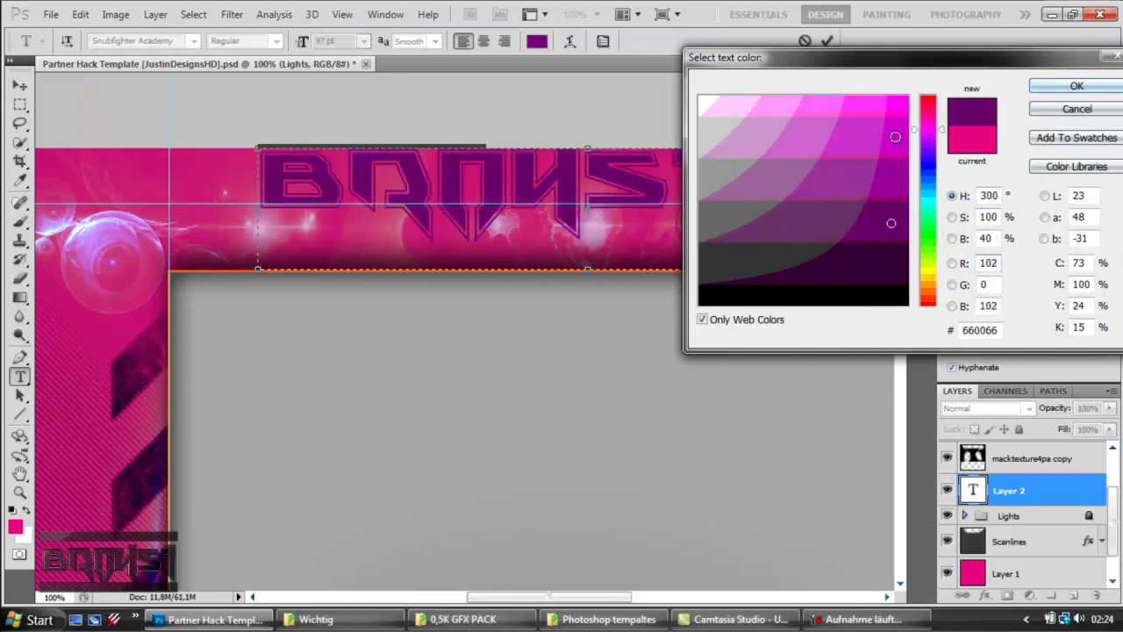
pyautogui.click(1076, 86)
# Step: Set the header text's anti-aliasing to Sharp and its size to 117 pt
pyautogui.click(409, 68)
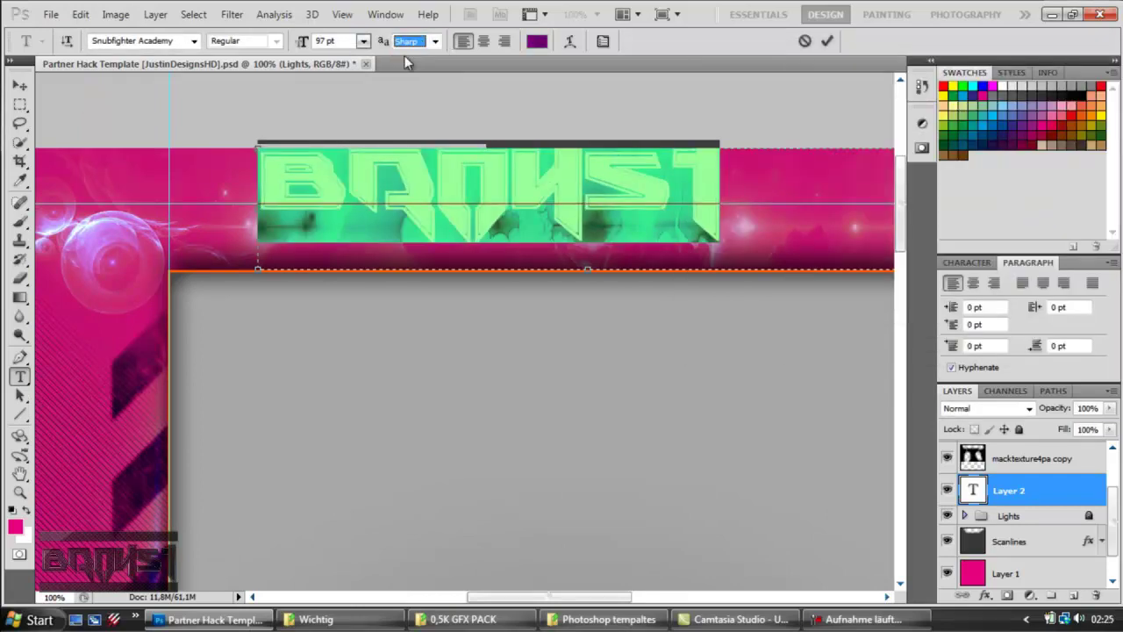
pyautogui.click(327, 41)
pyautogui.scroll(20, 326, 41)
pyautogui.click(826, 41)
# Step: Move the purple Brohs1 title slightly down within the header strip
pyautogui.click(887, 596)
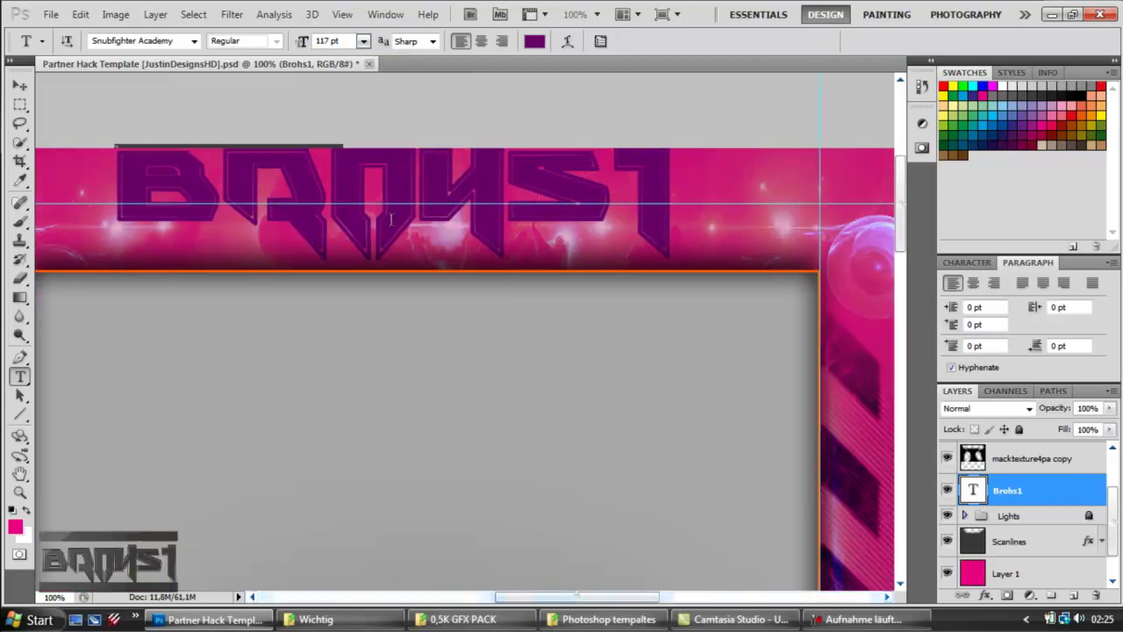
pyautogui.click(21, 85)
pyautogui.moveTo(319, 182)
pyautogui.mouseDown()
pyautogui.moveTo(337, 198)
pyautogui.moveTo(316, 198)
pyautogui.mouseUp()
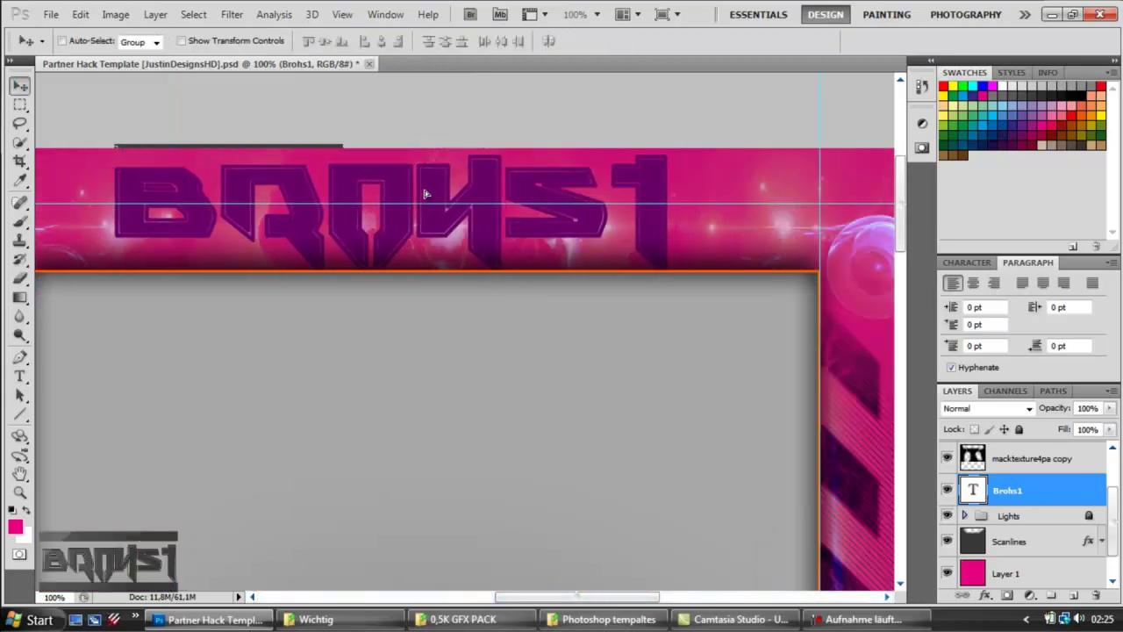
# Step: Change the title text's anti-aliasing to Smooth
pyautogui.press('t')
pyautogui.doubleClick(523, 180)
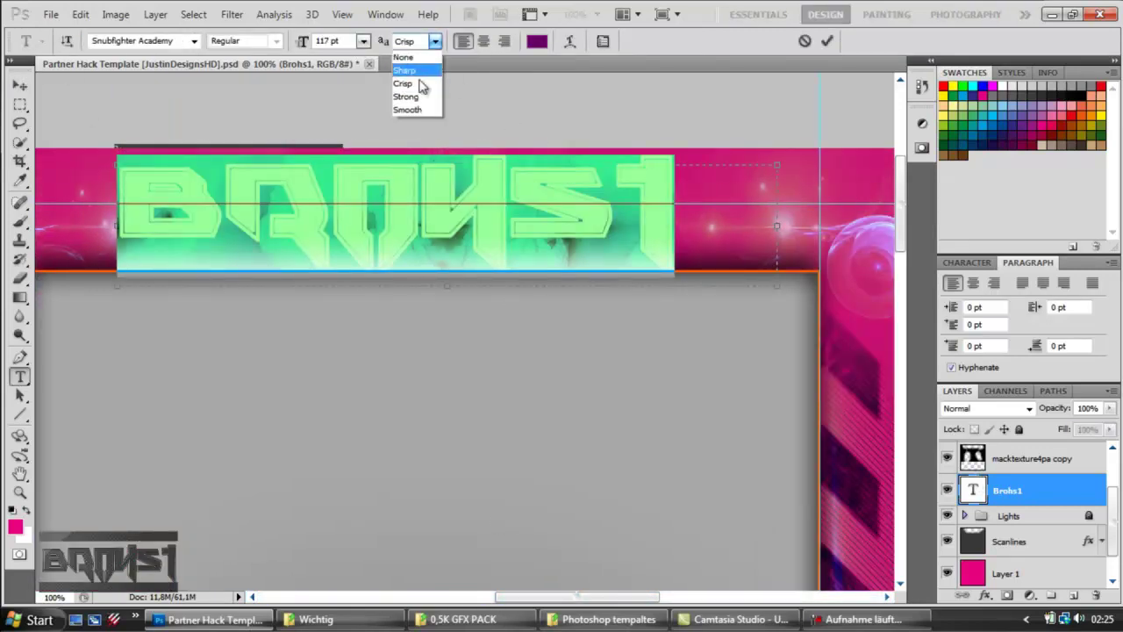
pyautogui.click(408, 110)
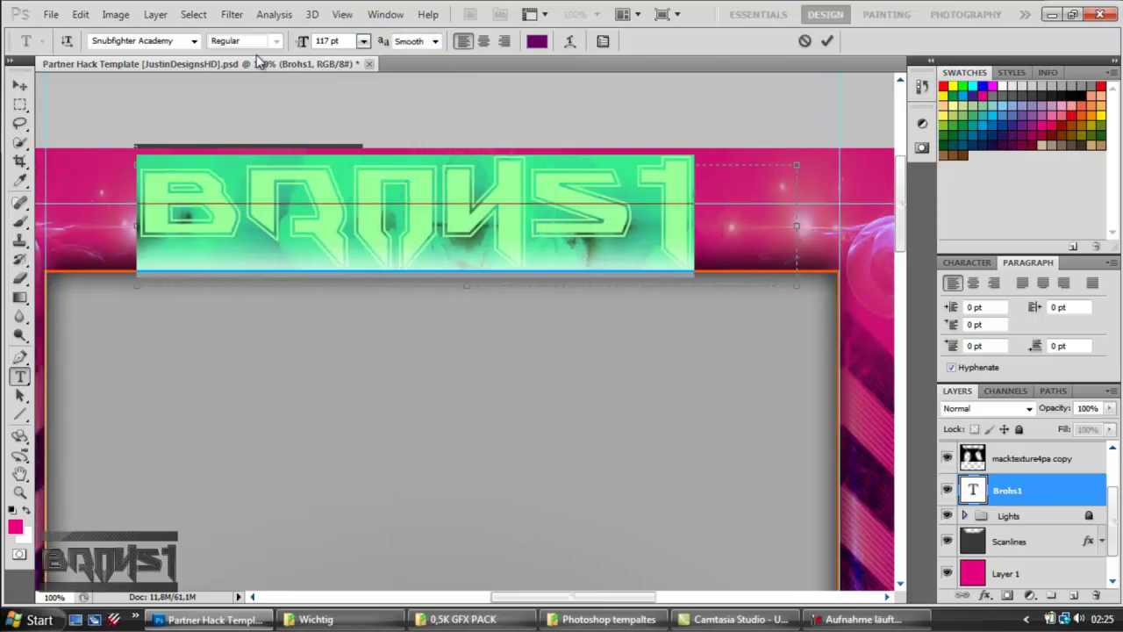
# Step: Try the Snubfighter Bold, Snubfighter Condensed and Techno Hideo fonts on the header title
pyautogui.click(194, 41)
pyautogui.click(202, 87)
pyautogui.click(193, 41)
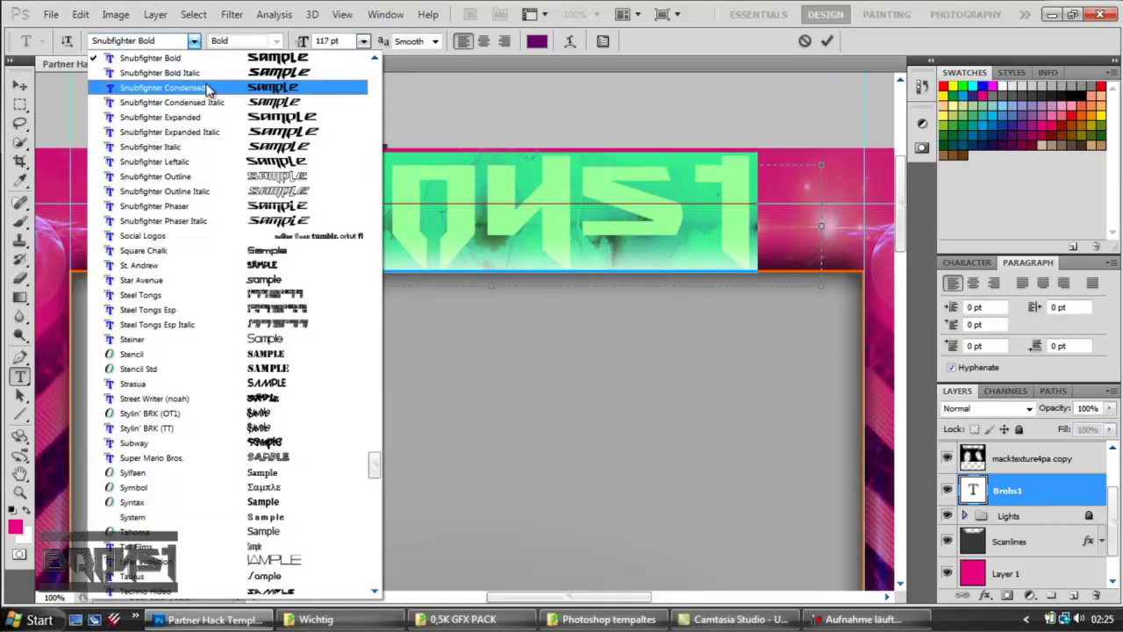
pyautogui.click(197, 88)
pyautogui.click(194, 41)
pyautogui.scroll(4, 218, 220)
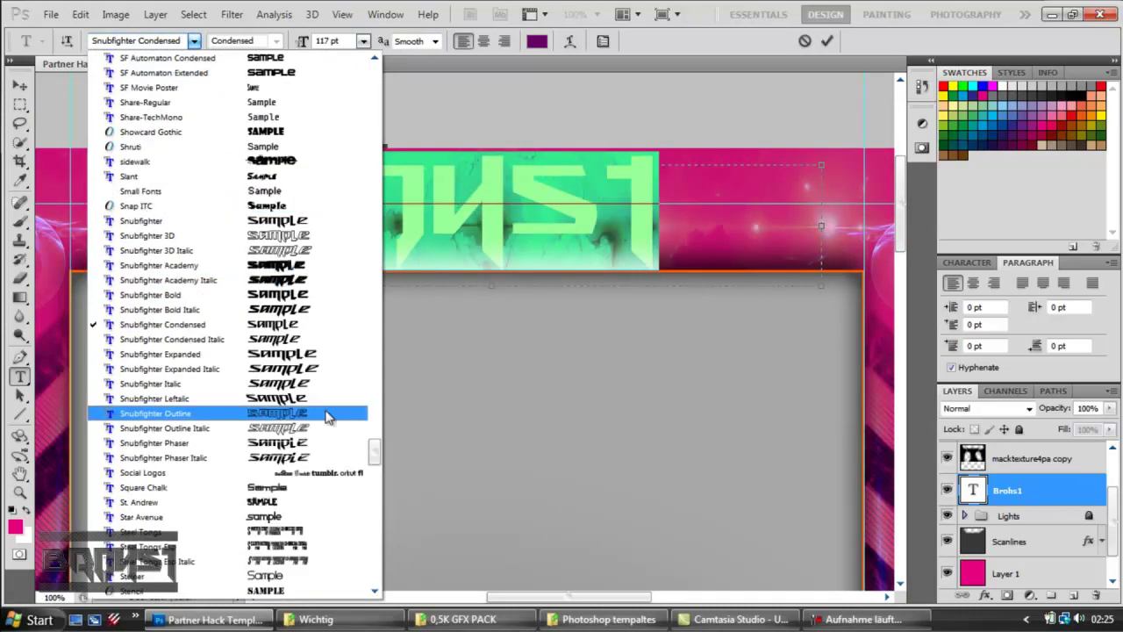
pyautogui.scroll(-7, 277, 324)
pyautogui.scroll(-6, 277, 325)
pyautogui.click(282, 204)
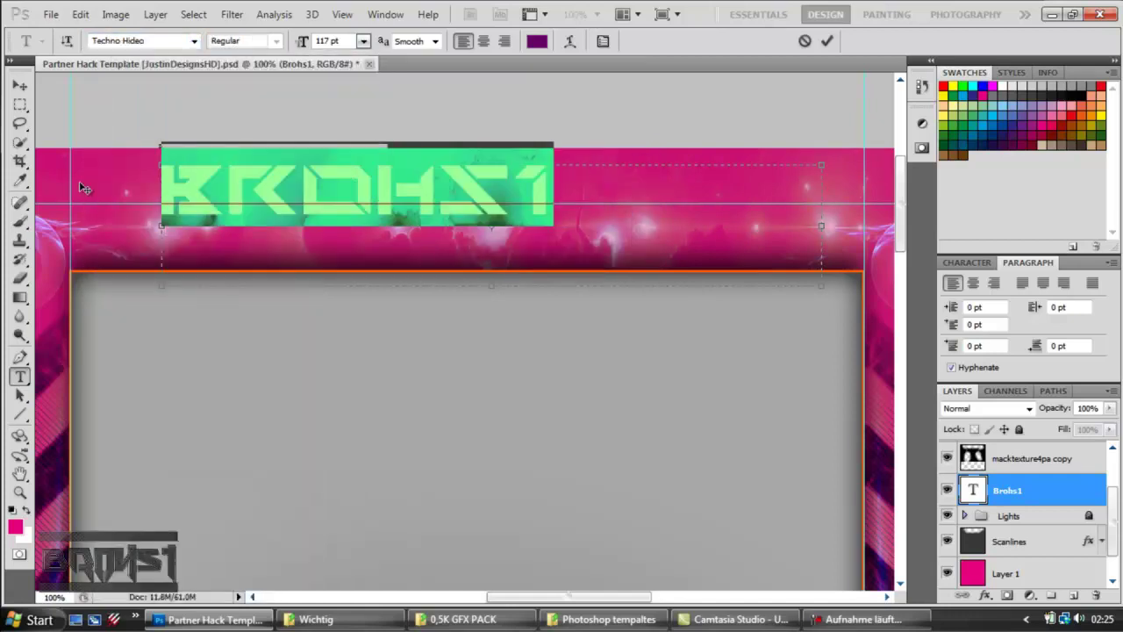
# Step: Try the technoid, TOY_SOLDIERS and saMmiEs Sans serIf MixeD Up fonts on the header title
pyautogui.click(194, 41)
pyautogui.scroll(1, 220, 110)
pyautogui.click(224, 117)
pyautogui.click(194, 41)
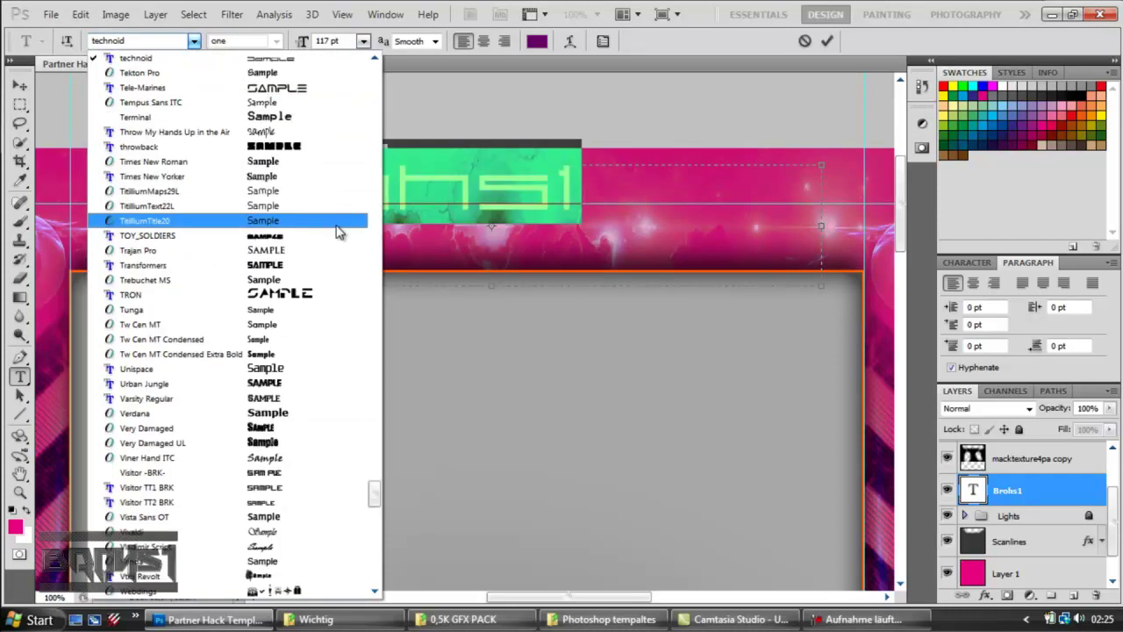
pyautogui.click(299, 239)
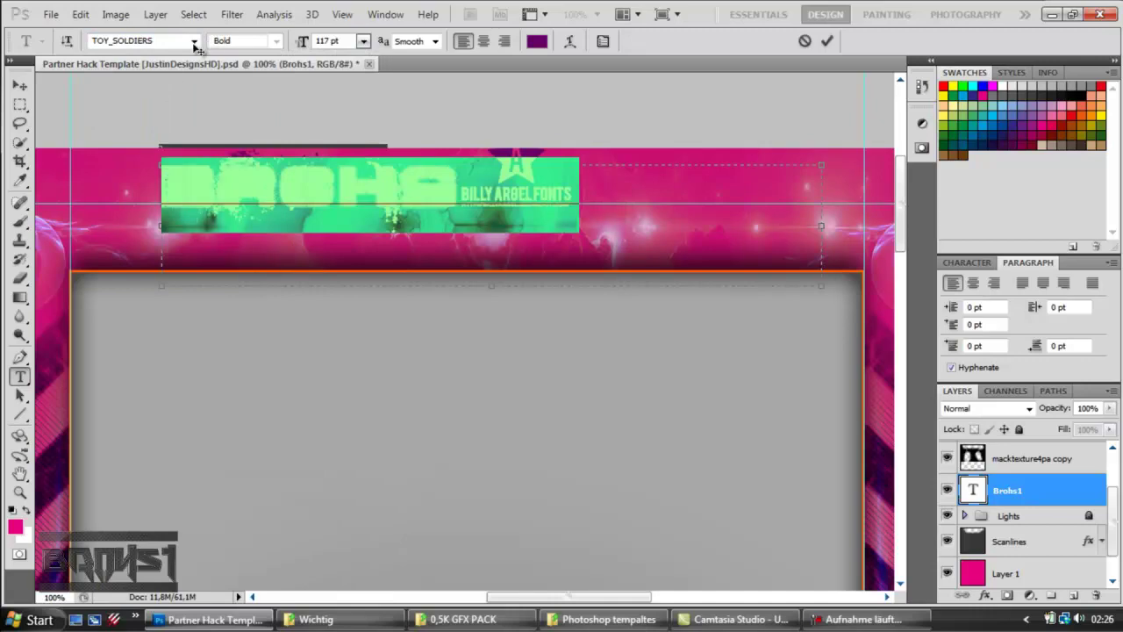
pyautogui.click(194, 41)
pyautogui.scroll(-6, 216, 416)
pyautogui.moveTo(376, 511); pyautogui.dragTo(377, 422)
pyautogui.click(358, 445)
# Step: Try the Snubfighter 3D and Snubfighter Academy Italic fonts on the header title
pyautogui.click(622, 208)
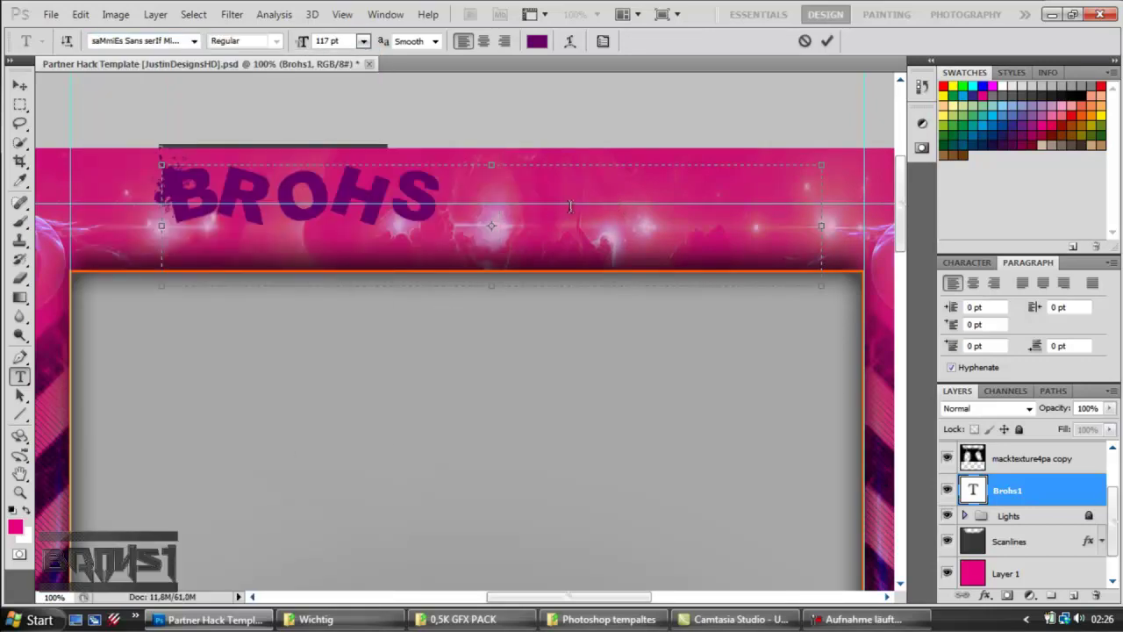
pyautogui.hotkey('ctrl', 'a')
pyautogui.click(194, 42)
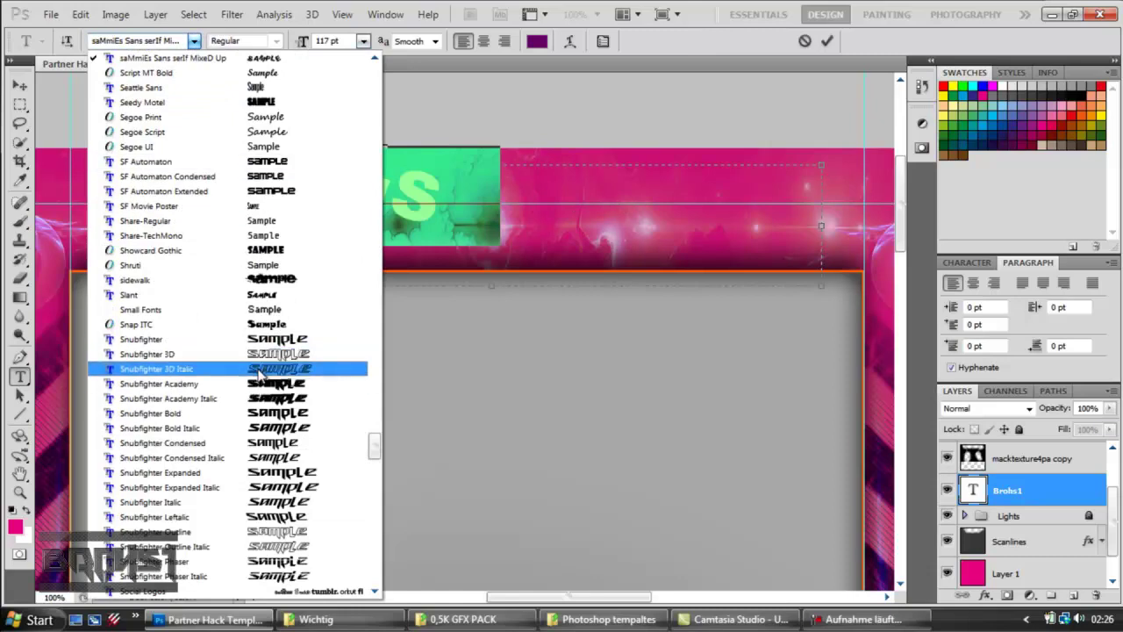
pyautogui.click(257, 354)
pyautogui.click(193, 42)
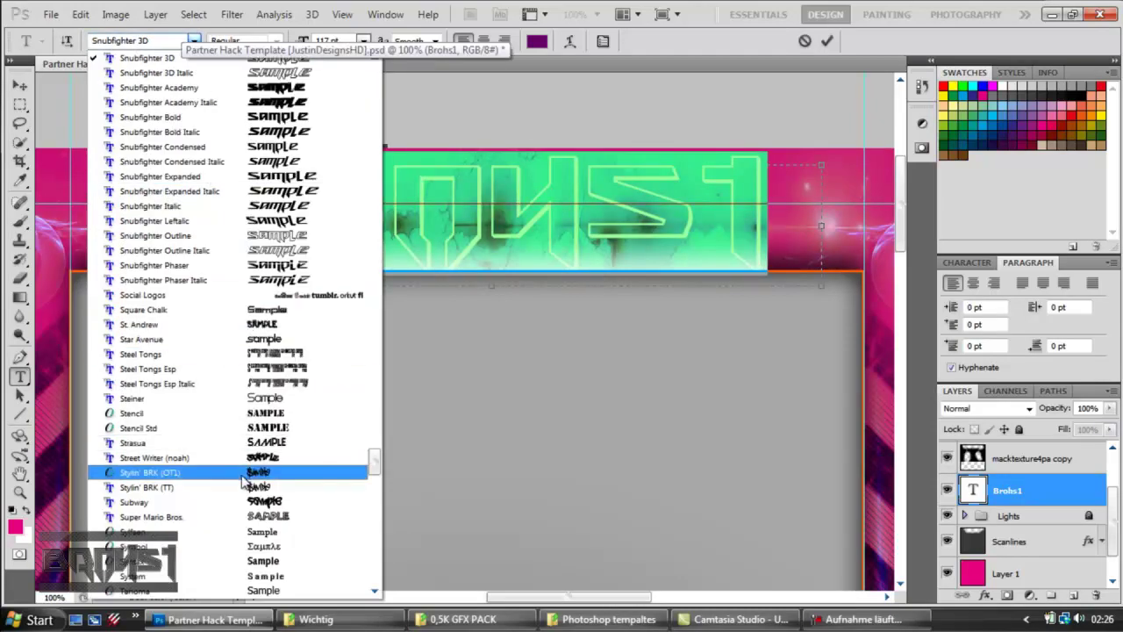
pyautogui.click(244, 103)
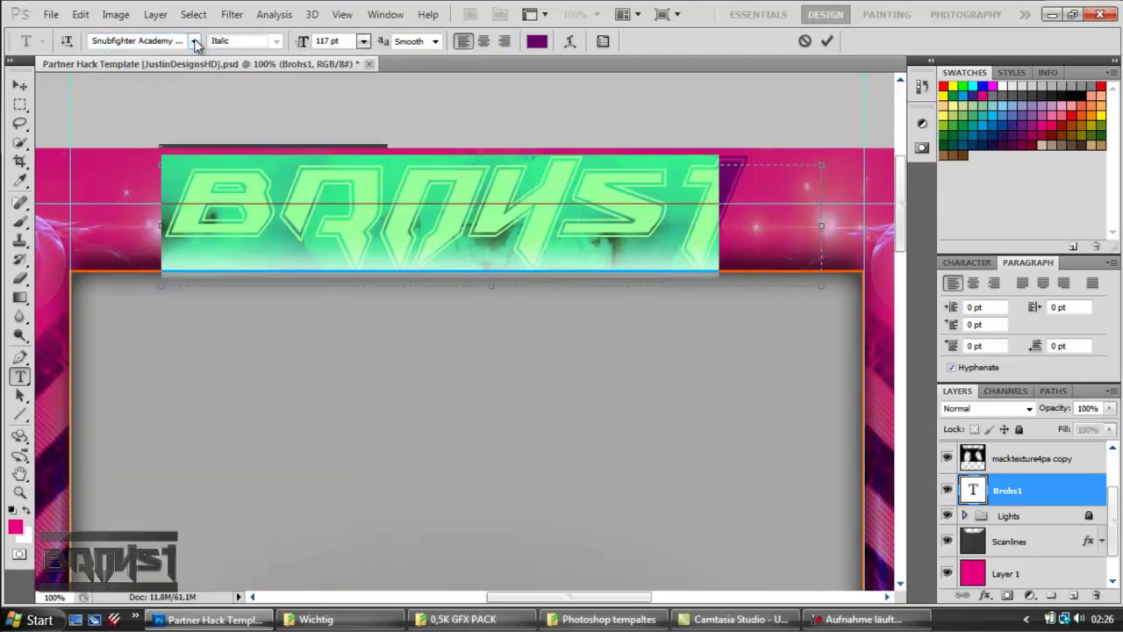
# Step: Set the header title in the upright Snubfighter Academy font and move it to the middle of the header strip
pyautogui.click(194, 42)
pyautogui.click(200, 95)
pyautogui.hotkey('ctrl', 'Return')
pyautogui.press('v')
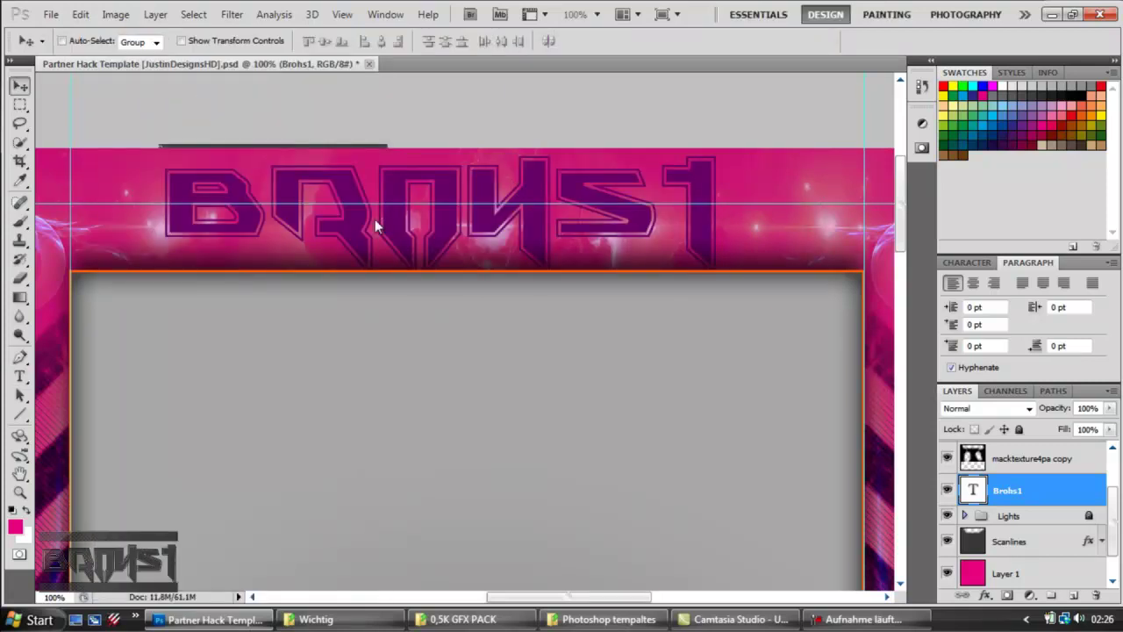
pyautogui.moveTo(504, 219); pyautogui.dragTo(547, 228)
# Step: Review the whole template, toggling the visibility of Layer 1 and the Background layer to compare their effect
pyautogui.scroll(-3, 483, 395)
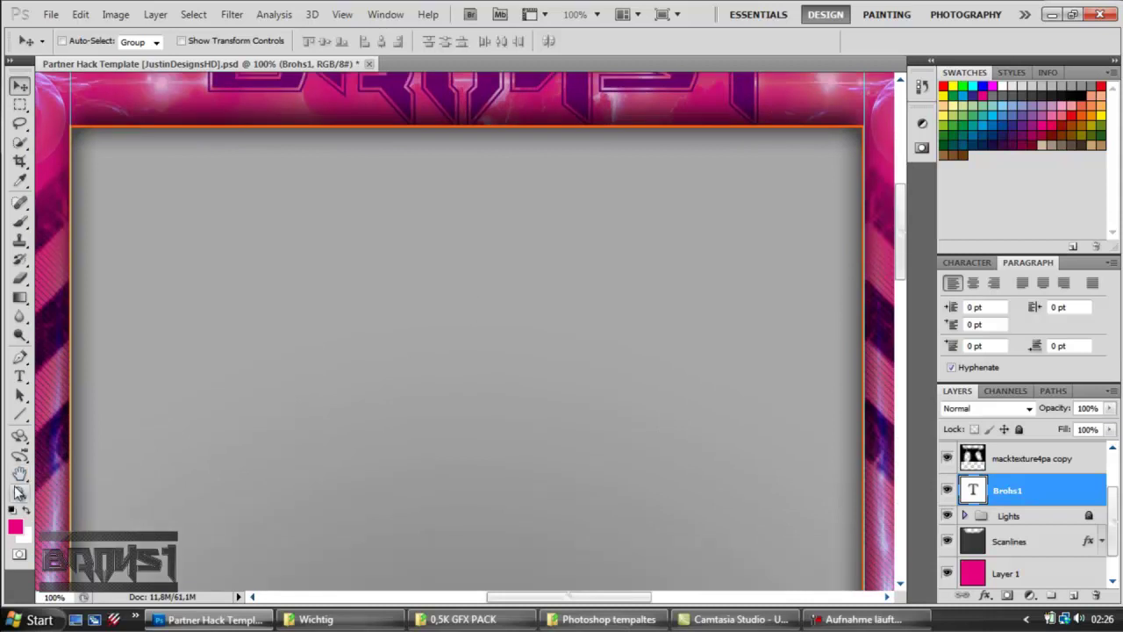
pyautogui.press('z')
pyautogui.click(465, 41)
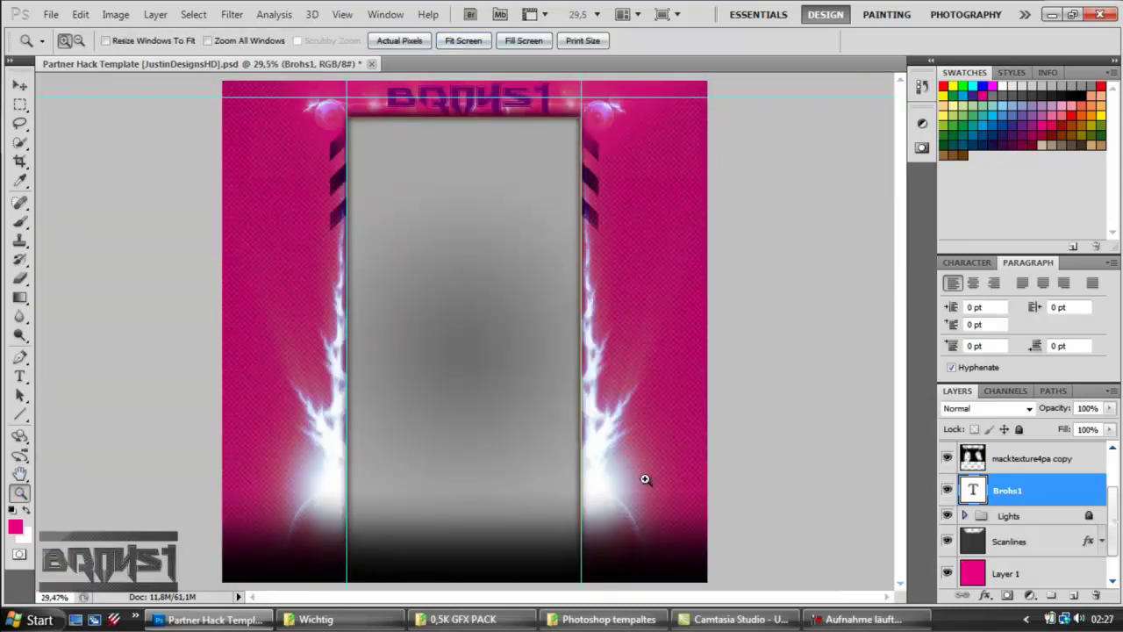
pyautogui.click(18, 88)
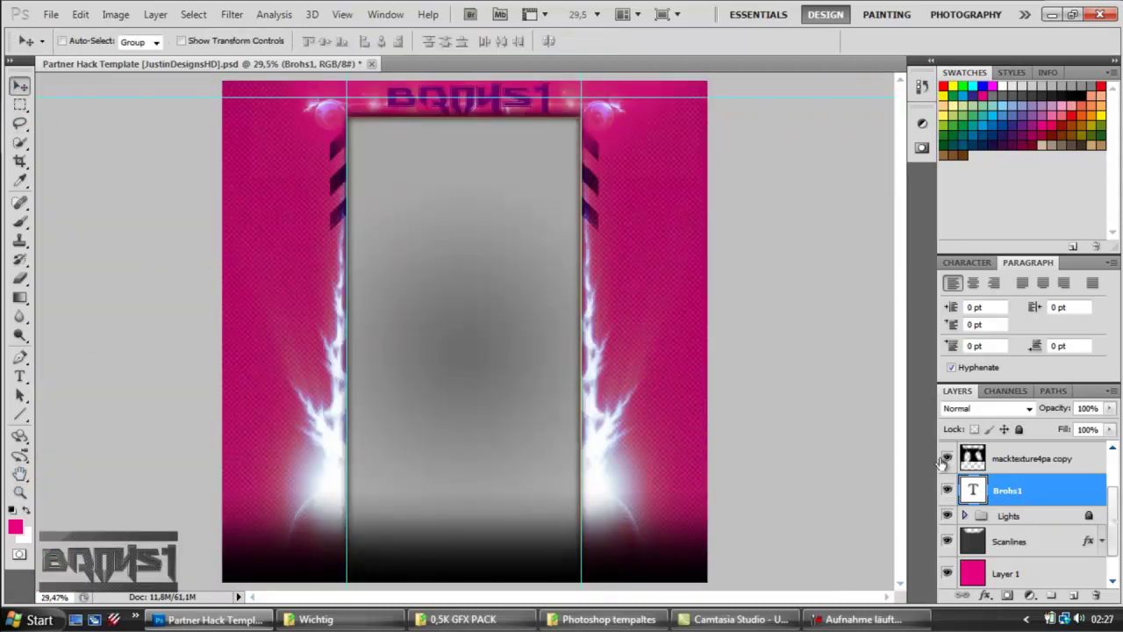
pyautogui.scroll(-1, 943, 463)
pyautogui.click(947, 541)
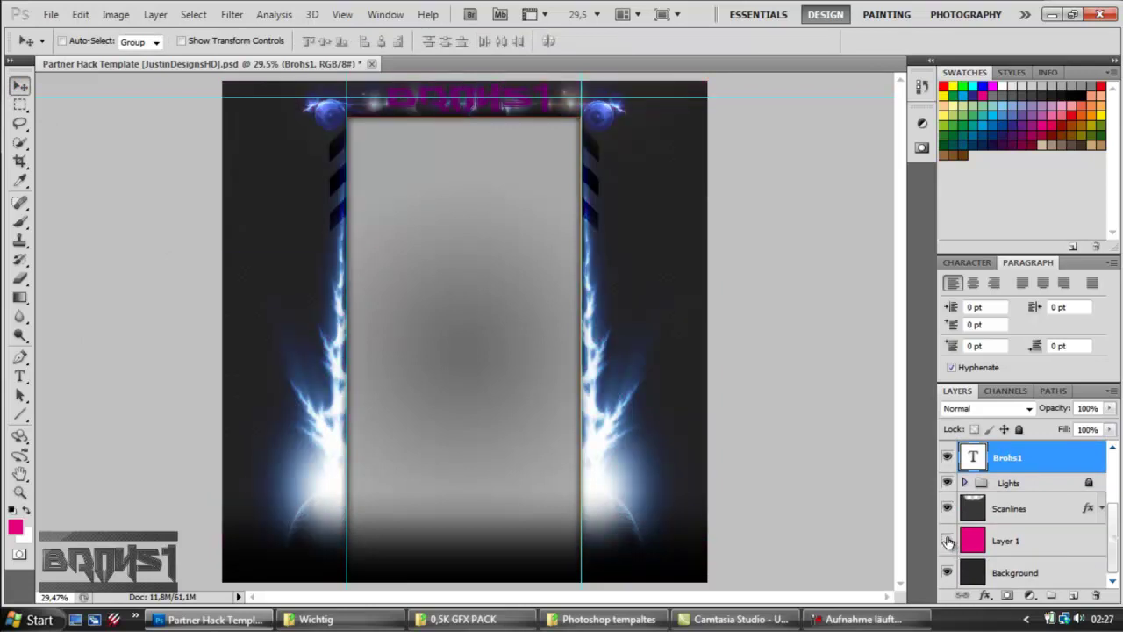
pyautogui.click(948, 540)
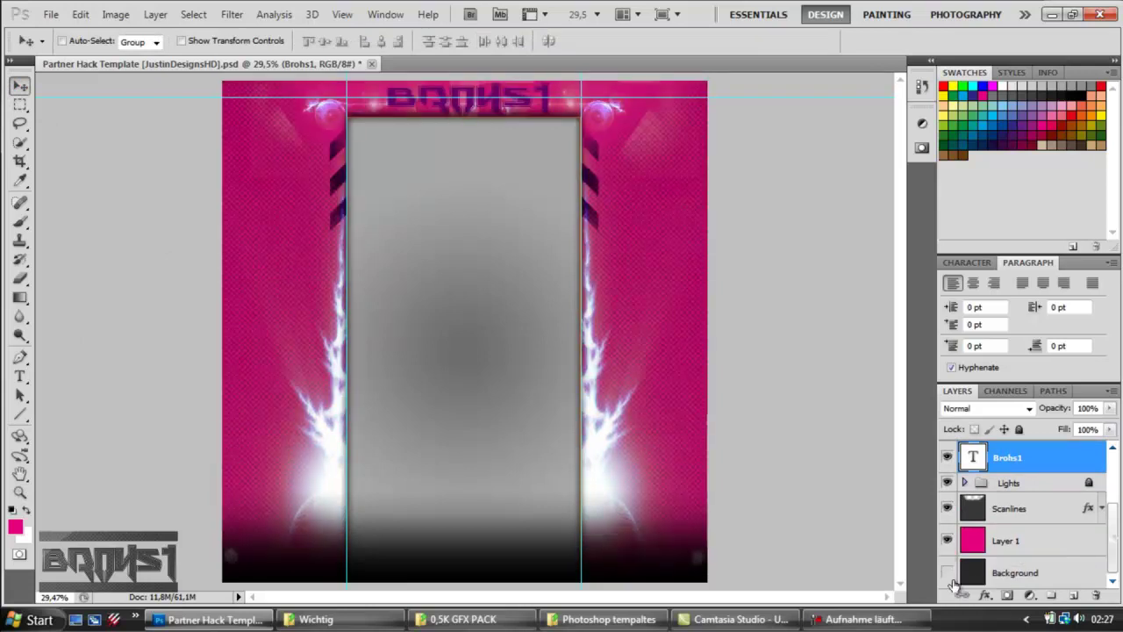
pyautogui.scroll(3, 947, 562)
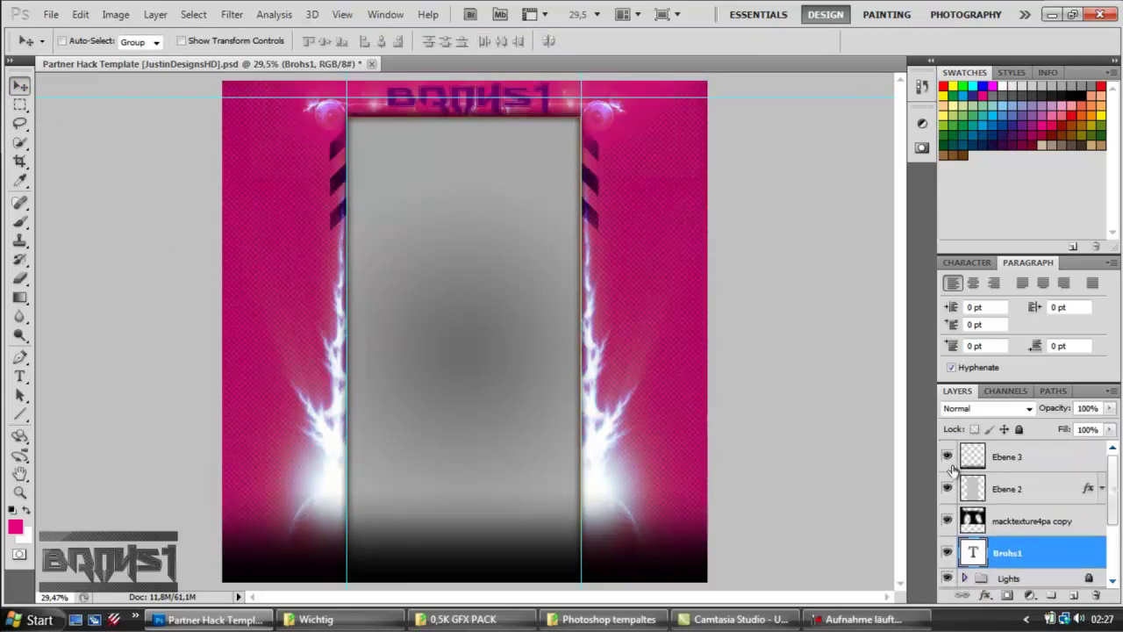
pyautogui.press('z')
pyautogui.click(377, 233)
pyautogui.click(377, 234)
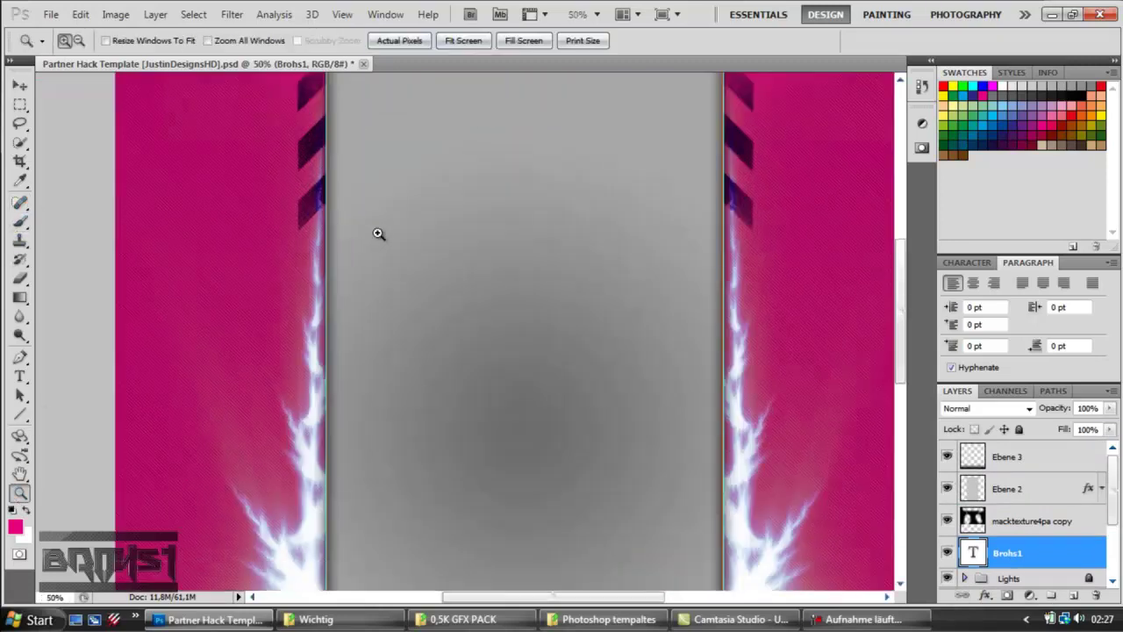
pyautogui.hotkey('ctrl', '0')
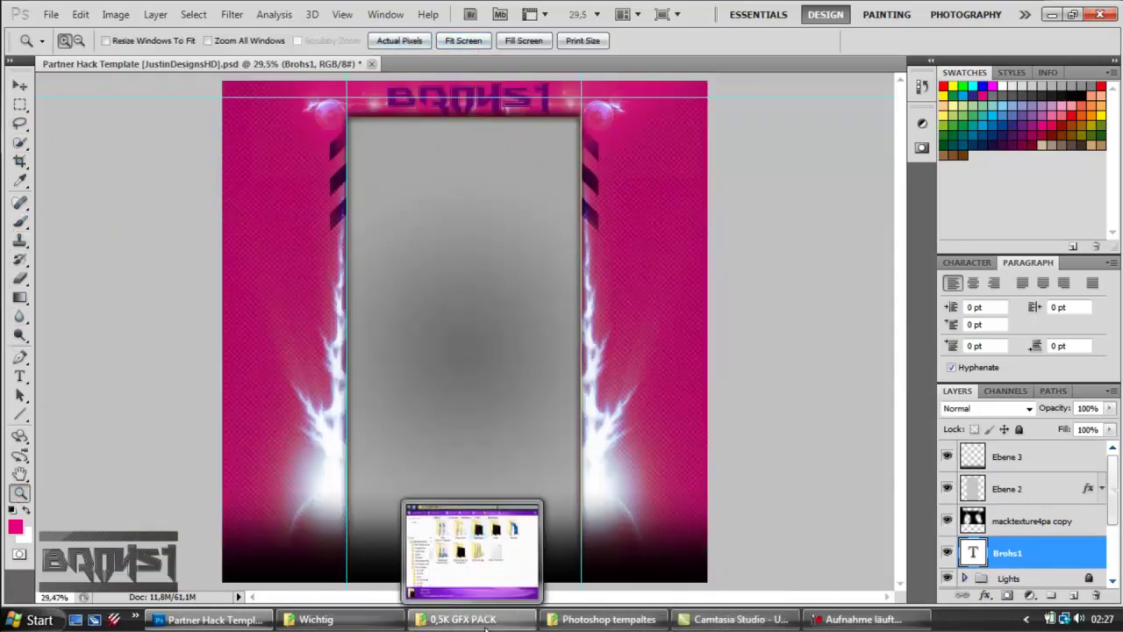
# Step: Switch to the Photoshop tempaltes folder and browse its images for something to add to the background
pyautogui.click(608, 619)
pyautogui.scroll(-2, 724, 428)
pyautogui.moveTo(723, 428); pyautogui.dragTo(725, 462)
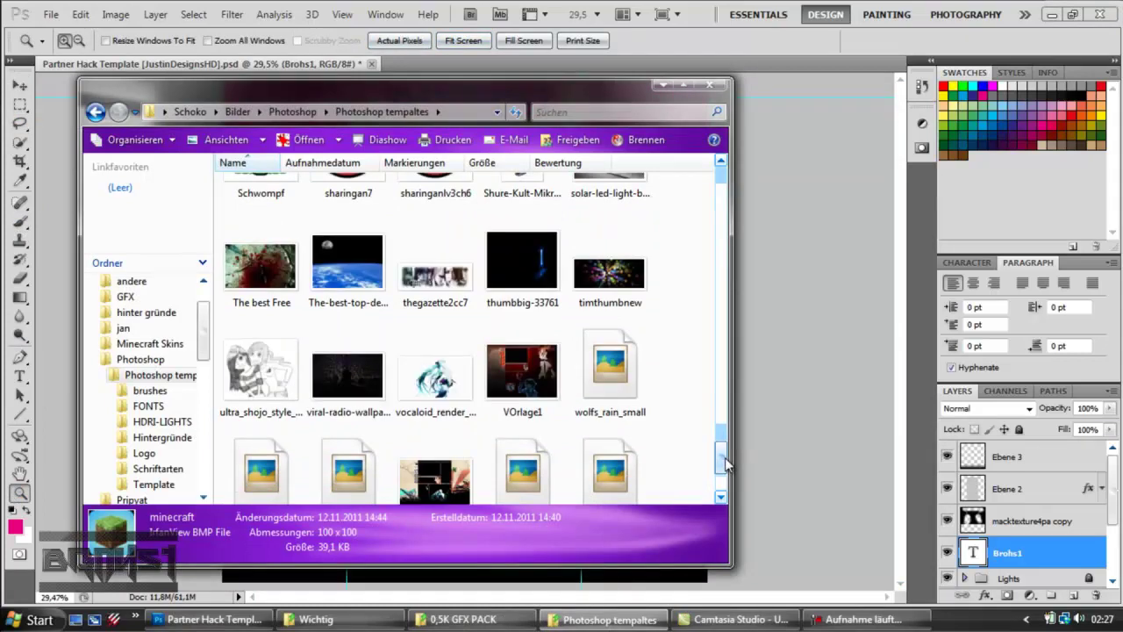
pyautogui.click(698, 307)
pyautogui.scroll(-2, 697, 307)
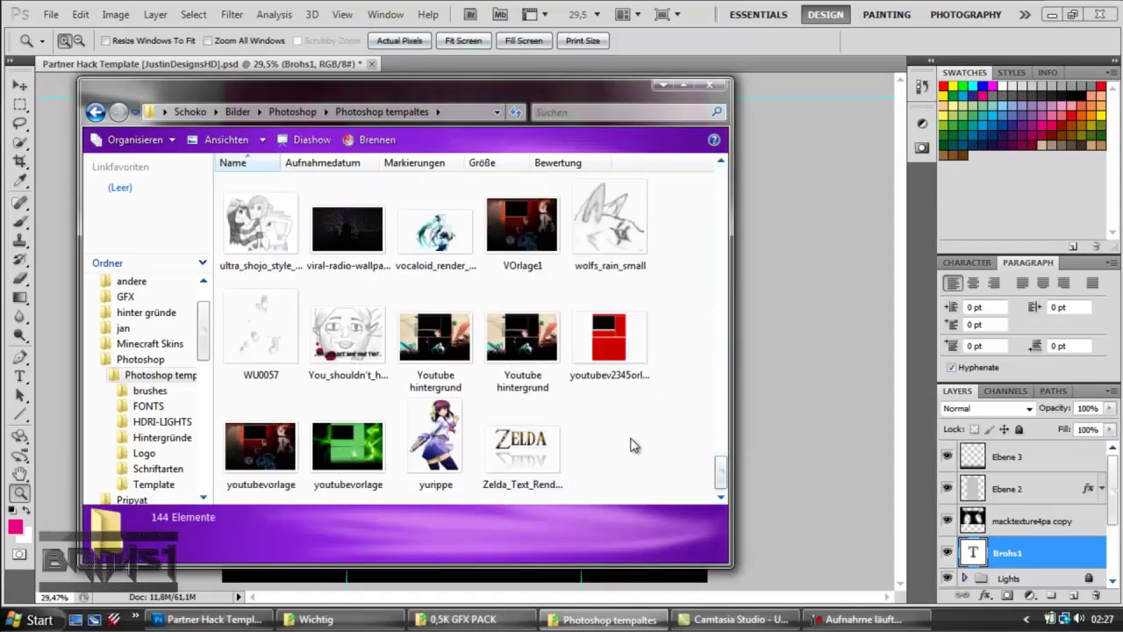
pyautogui.scroll(10, 635, 446)
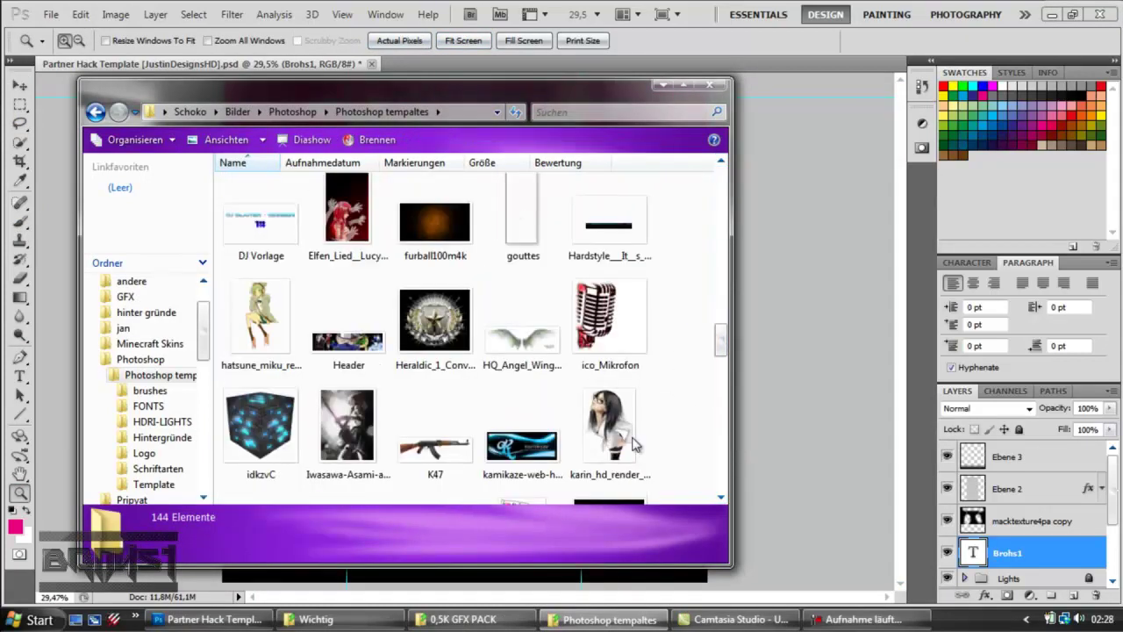
pyautogui.scroll(5, 635, 446)
pyautogui.click(262, 323)
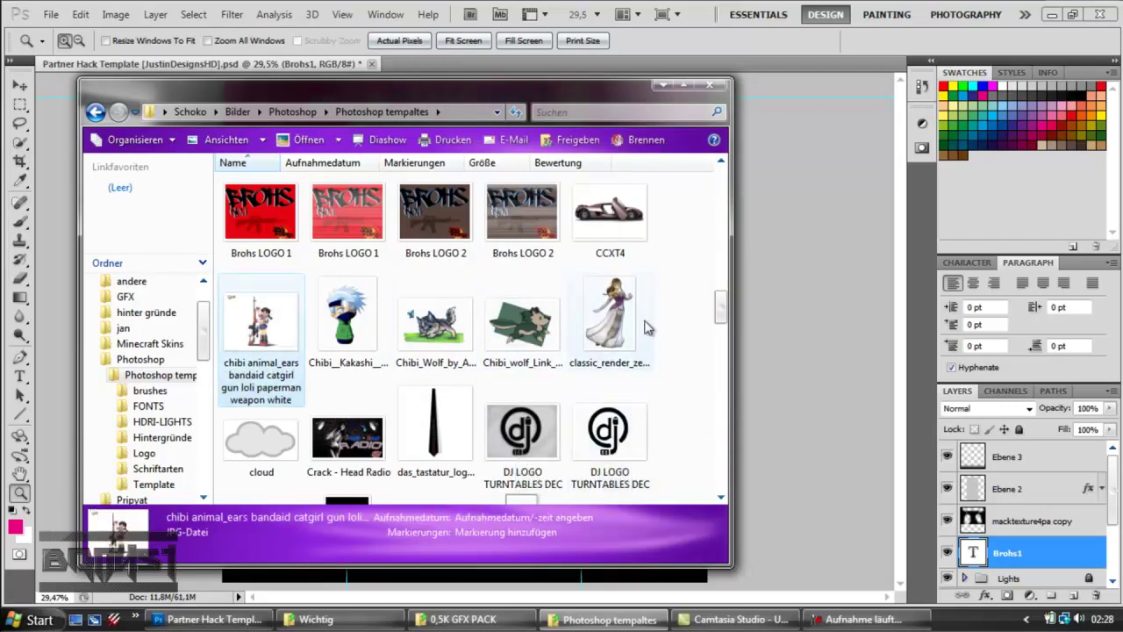
pyautogui.scroll(5, 516, 364)
pyautogui.scroll(2, 516, 364)
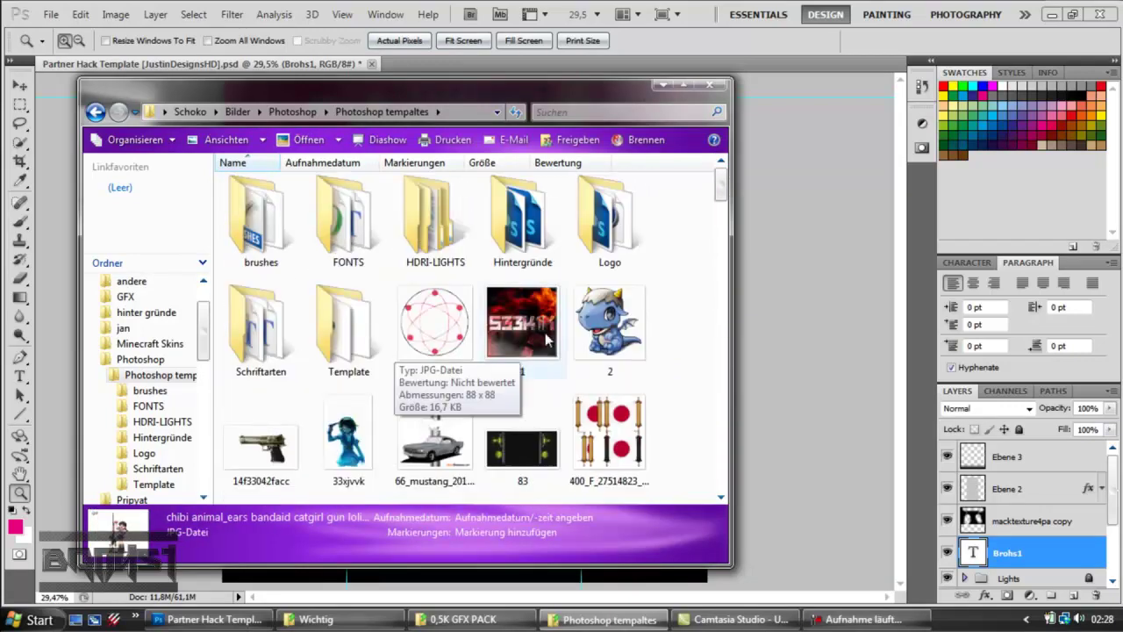
pyautogui.scroll(-3, 553, 394)
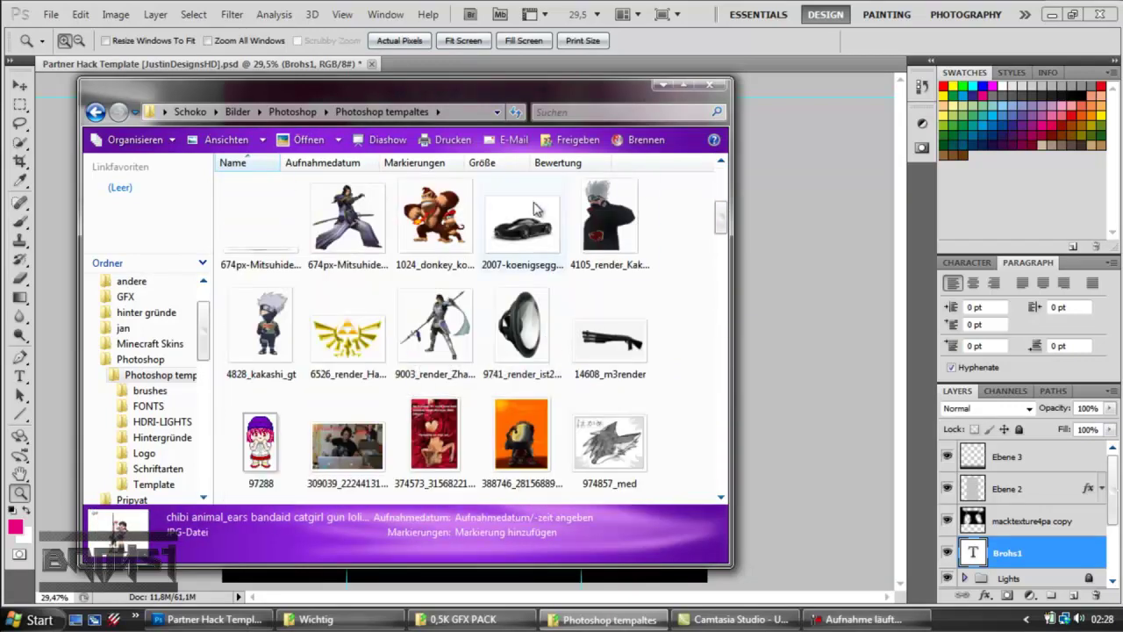
# Step: Place the 19689_zelda image from the hinter gründe folder into the template and move its layer above Ebene 3
pyautogui.click(375, 327)
pyautogui.click(237, 112)
pyautogui.doubleClick(365, 202)
pyautogui.moveTo(721, 210); pyautogui.dragTo(724, 289)
pyautogui.click(509, 333)
pyautogui.moveTo(509, 338); pyautogui.dragTo(571, 214)
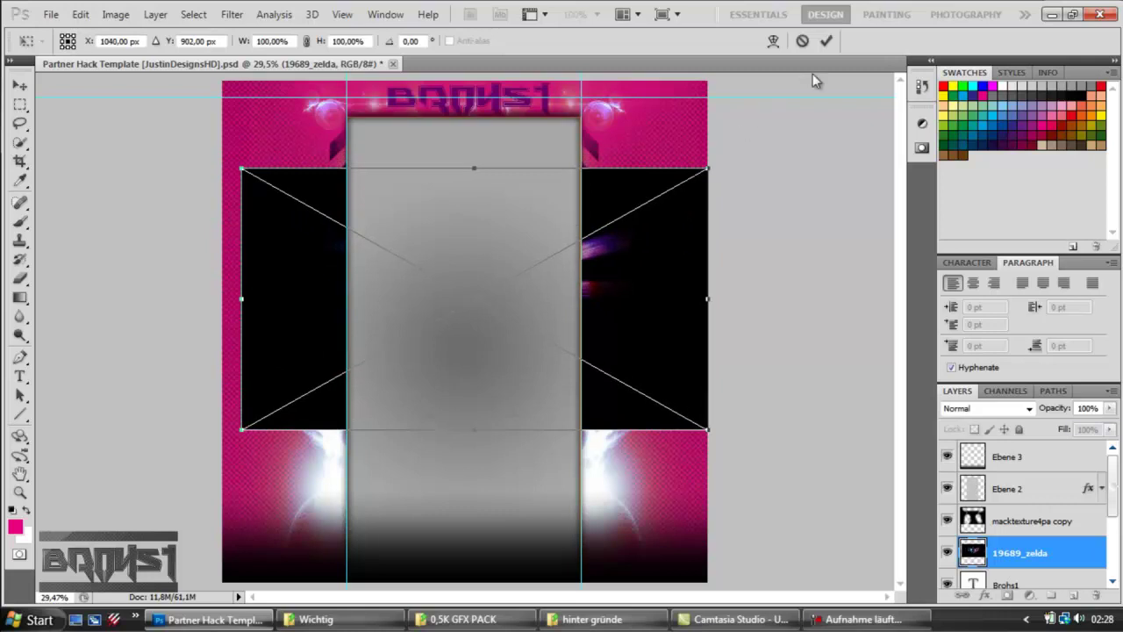
pyautogui.press('Return')
pyautogui.moveTo(1032, 554); pyautogui.dragTo(1028, 450)
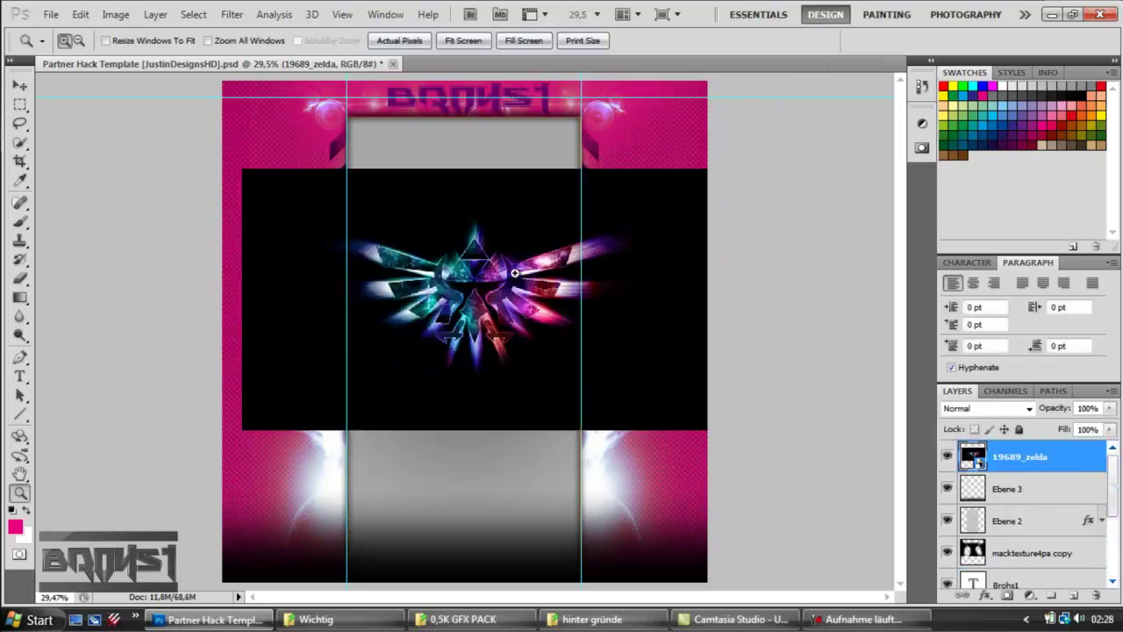
# Step: Enlarge the 19689_zelda image proportionally to 169.70% and centre its emblem across the upper part of the template
pyautogui.click(21, 86)
pyautogui.moveTo(649, 296); pyautogui.dragTo(614, 314)
pyautogui.hotkey('ctrl', 't')
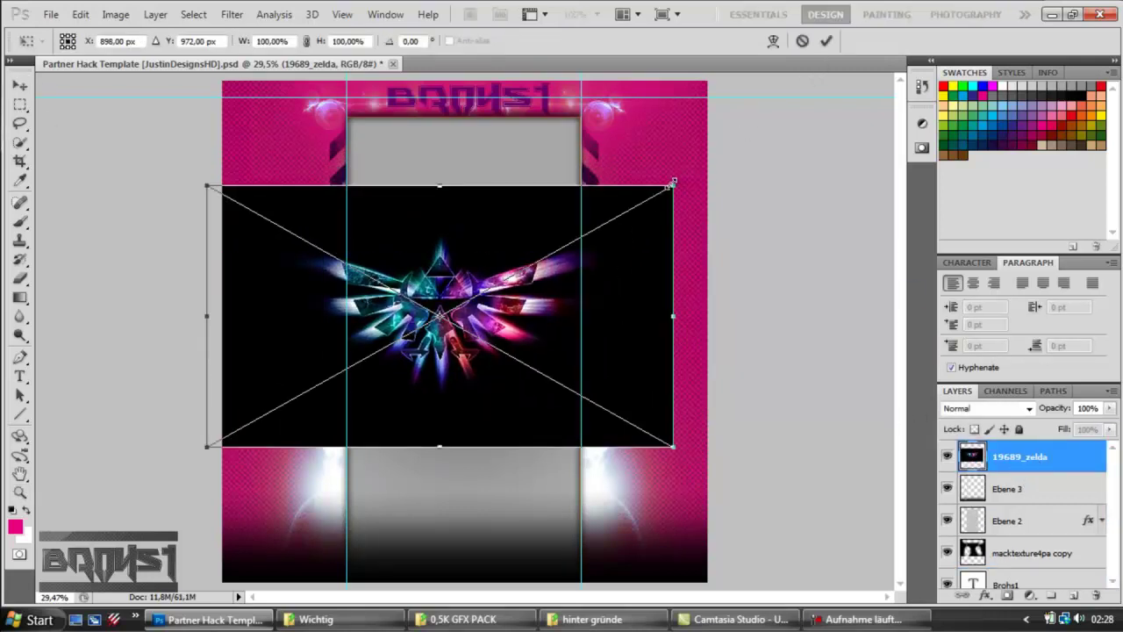
pyautogui.moveTo(672, 185); pyautogui.dragTo(800, 114)
pyautogui.moveTo(494, 263); pyautogui.dragTo(377, 351)
pyautogui.moveTo(683, 203); pyautogui.dragTo(881, 91)
pyautogui.moveTo(510, 257); pyautogui.dragTo(481, 234)
pyautogui.click(826, 41)
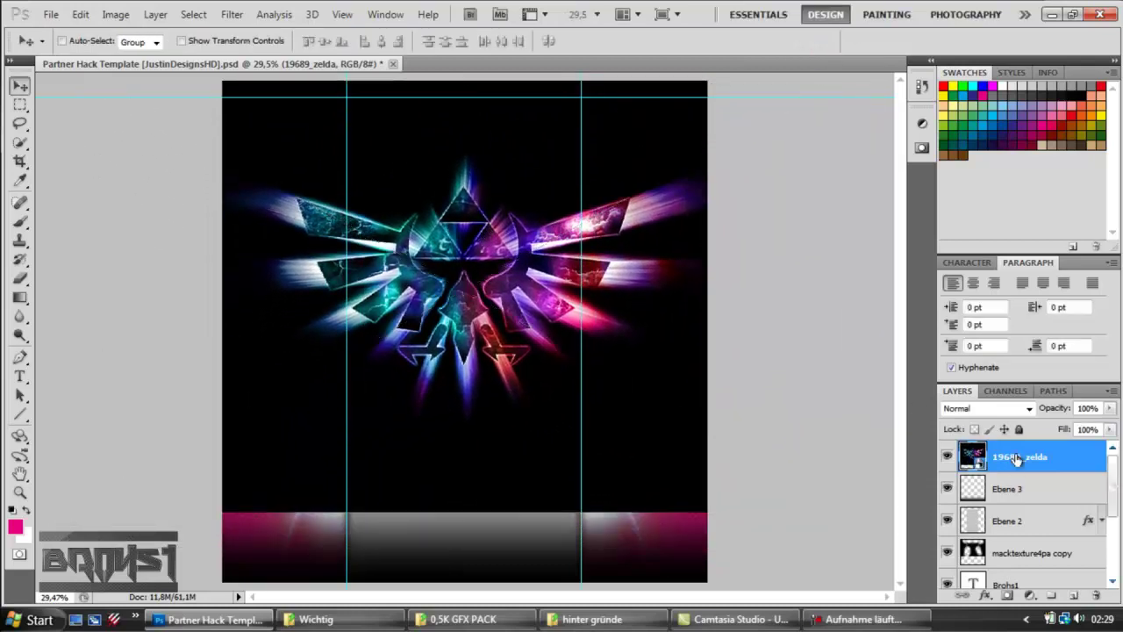
# Step: Set the 19689_zelda layer's blend mode to Linear Dodge (Add)
pyautogui.click(982, 408)
pyautogui.click(1002, 53)
pyautogui.scroll(-7, 963, 410)
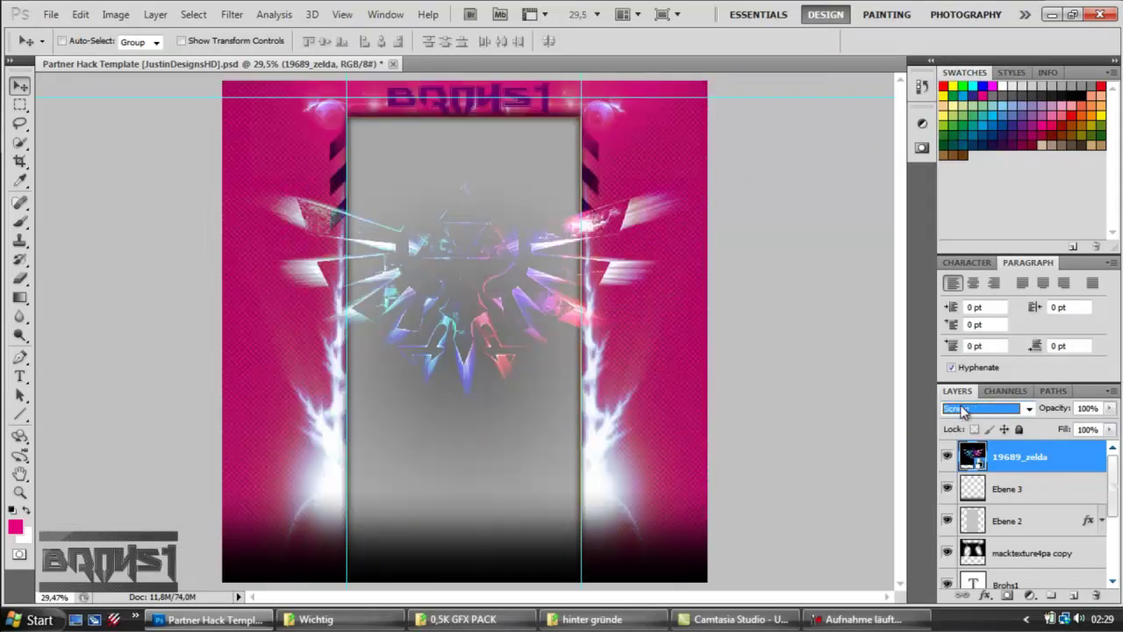
# Step: Move the Zelda emblem to the lower part of the template and place its layer directly below Ebene 3
pyautogui.moveTo(462, 266); pyautogui.dragTo(451, 560)
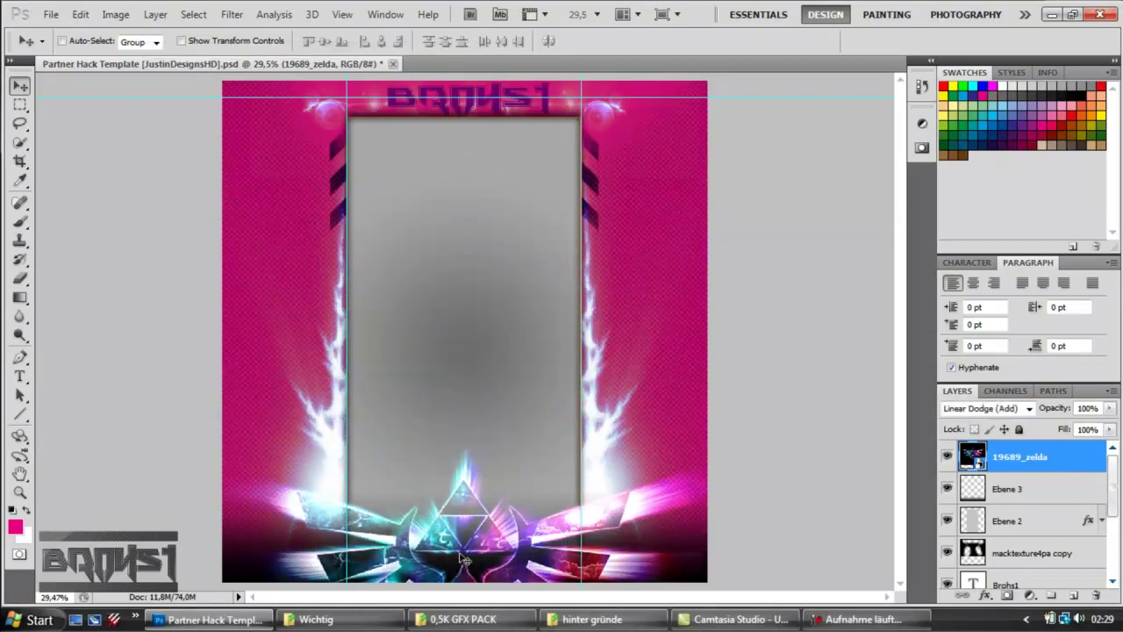
pyautogui.moveTo(1013, 518); pyautogui.dragTo(1011, 514)
pyautogui.moveTo(466, 504); pyautogui.dragTo(467, 414)
# Step: Scale the Zelda emblem down to 80.57% and centre it at the lower end of the grey panel
pyautogui.hotkey('ctrl', 't')
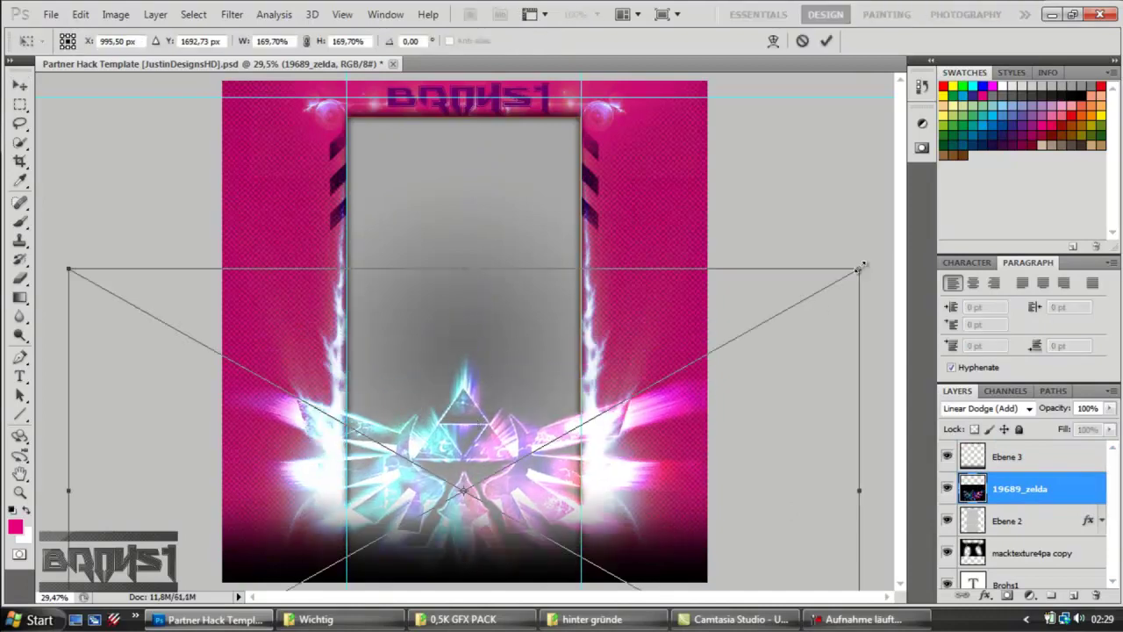
pyautogui.moveTo(861, 266); pyautogui.dragTo(572, 476)
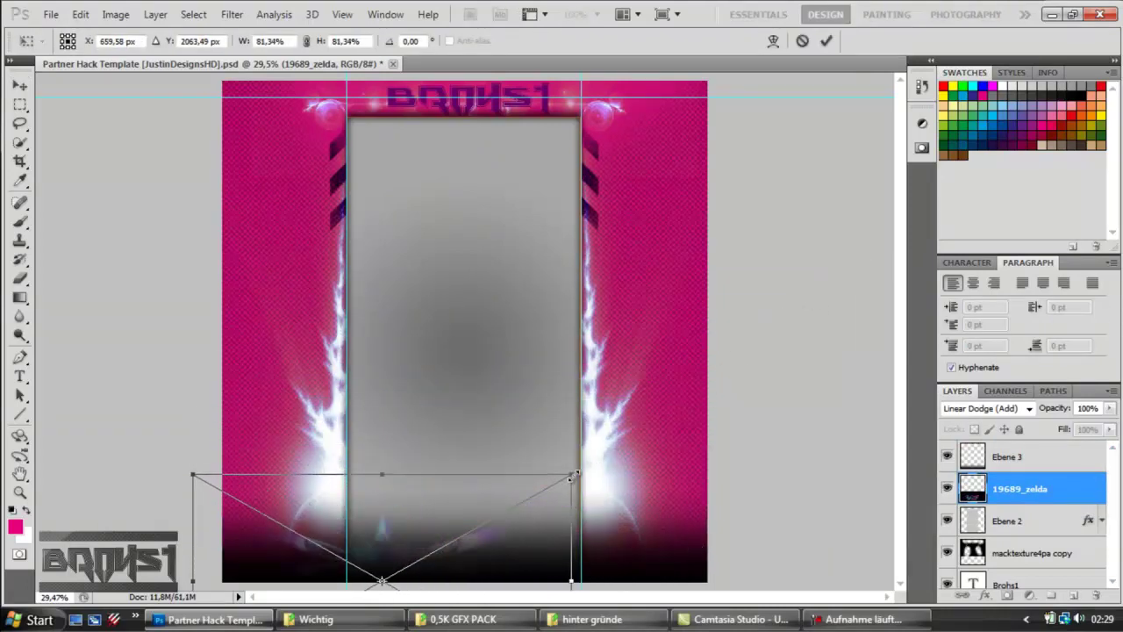
pyautogui.moveTo(408, 536); pyautogui.dragTo(497, 501)
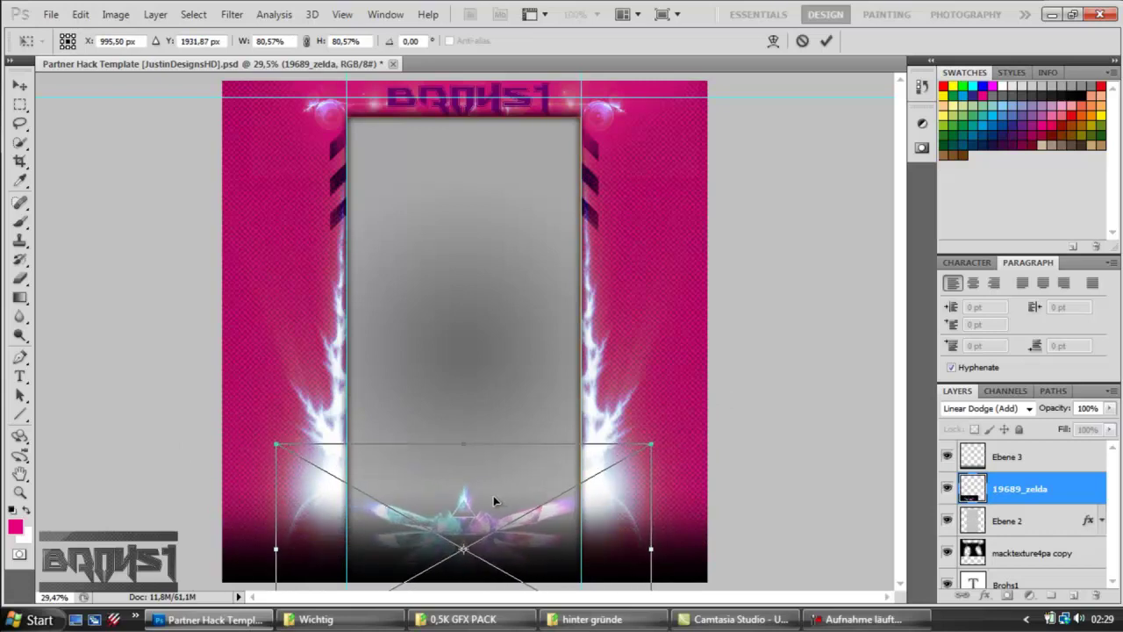
pyautogui.click(825, 42)
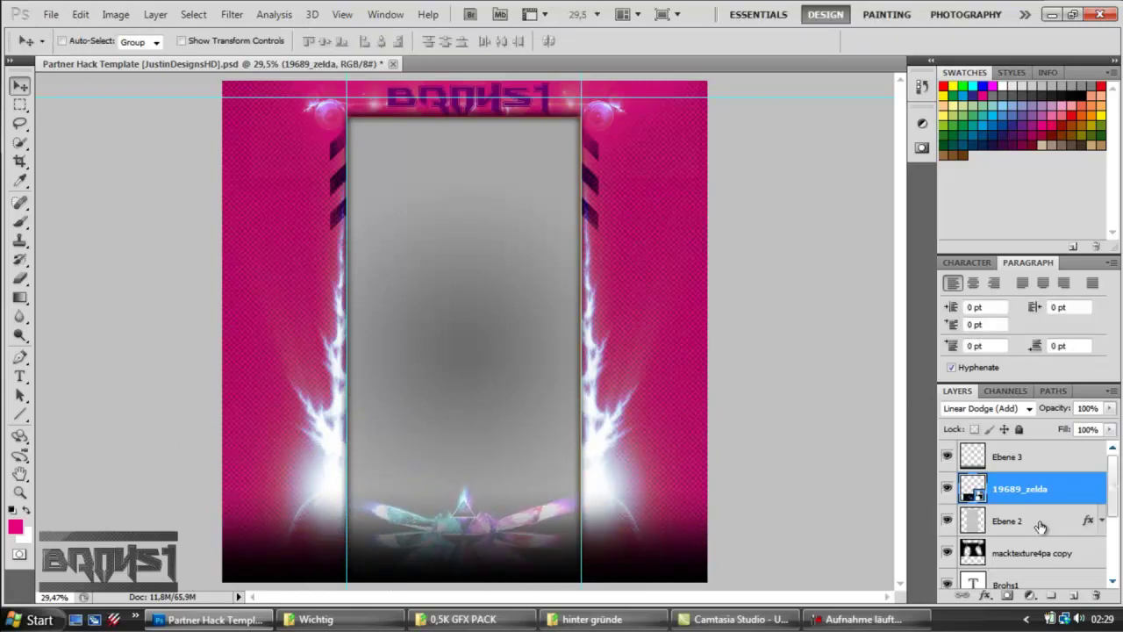
pyautogui.moveTo(1112, 494)
pyautogui.mouseDown()
pyautogui.moveTo(1112, 558)
pyautogui.moveTo(1112, 488)
pyautogui.mouseUp()
pyautogui.click(1044, 457)
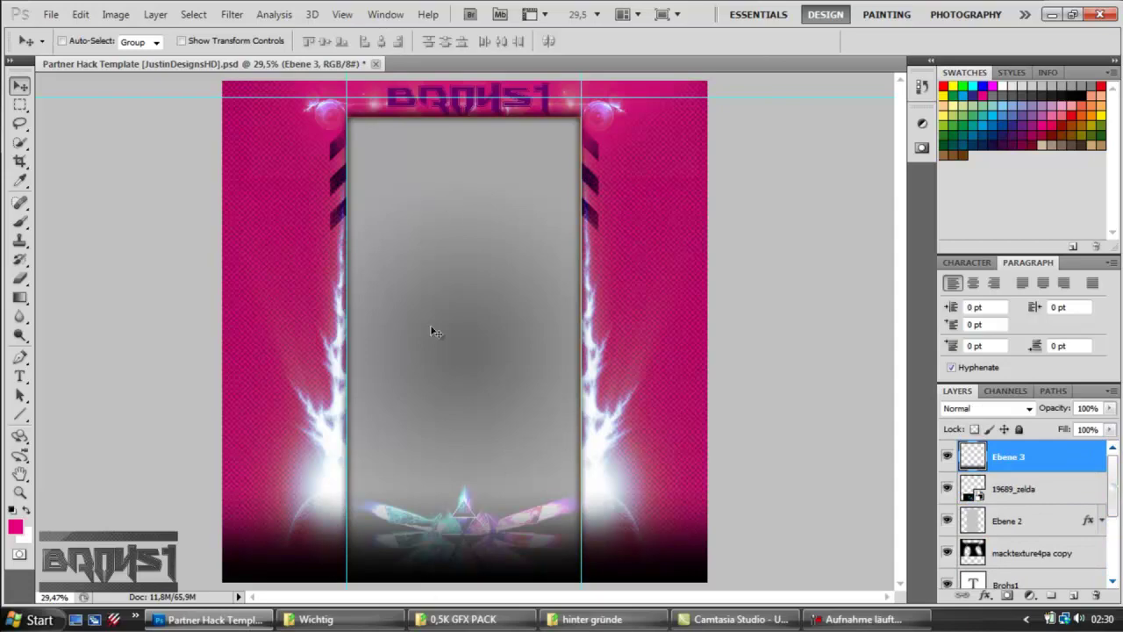
# Step: Add a drop shadow with a 90° angle to the Brohs1 title layer
pyautogui.click(21, 493)
pyautogui.click(483, 132)
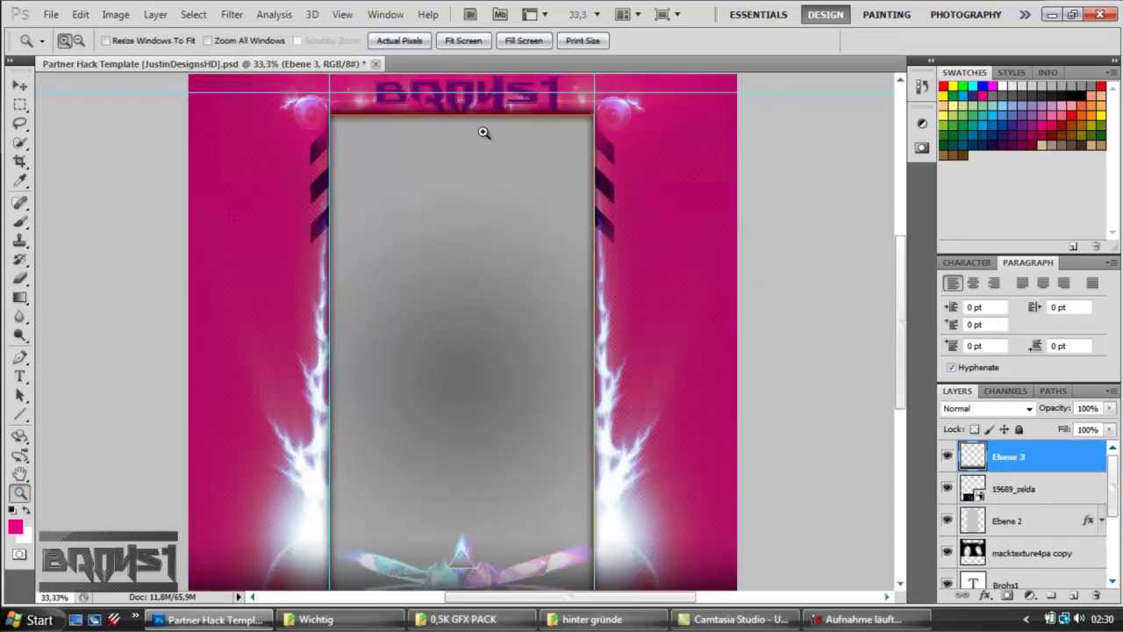
pyautogui.click(483, 133)
pyautogui.click(485, 134)
pyautogui.click(634, 266)
pyautogui.scroll(-3, 1017, 542)
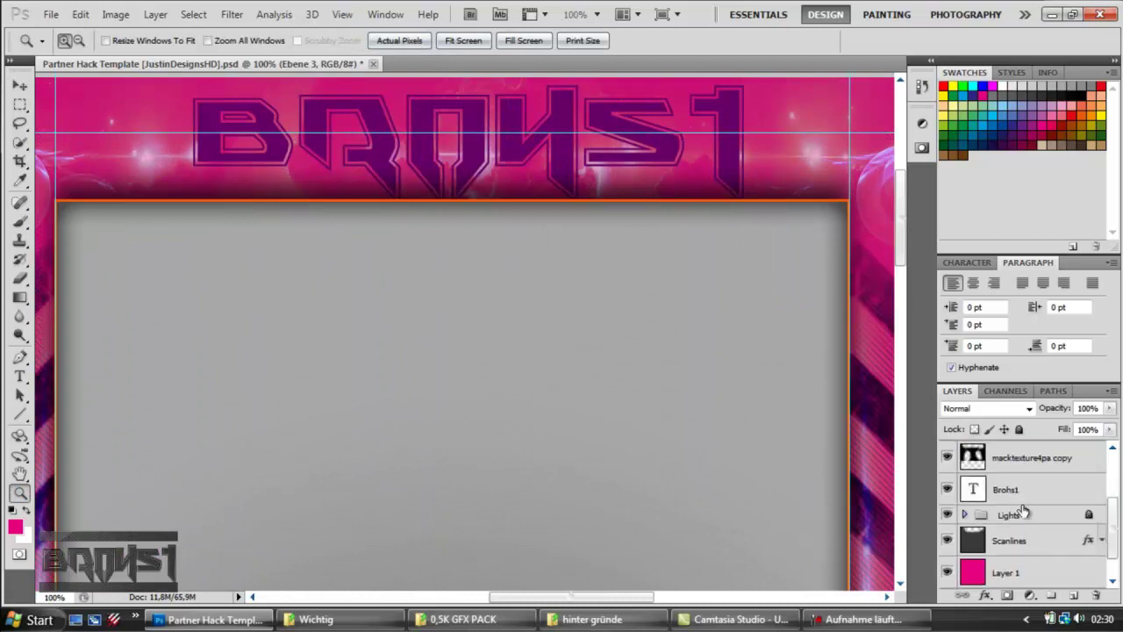
pyautogui.doubleClick(1026, 493)
pyautogui.click(682, 134)
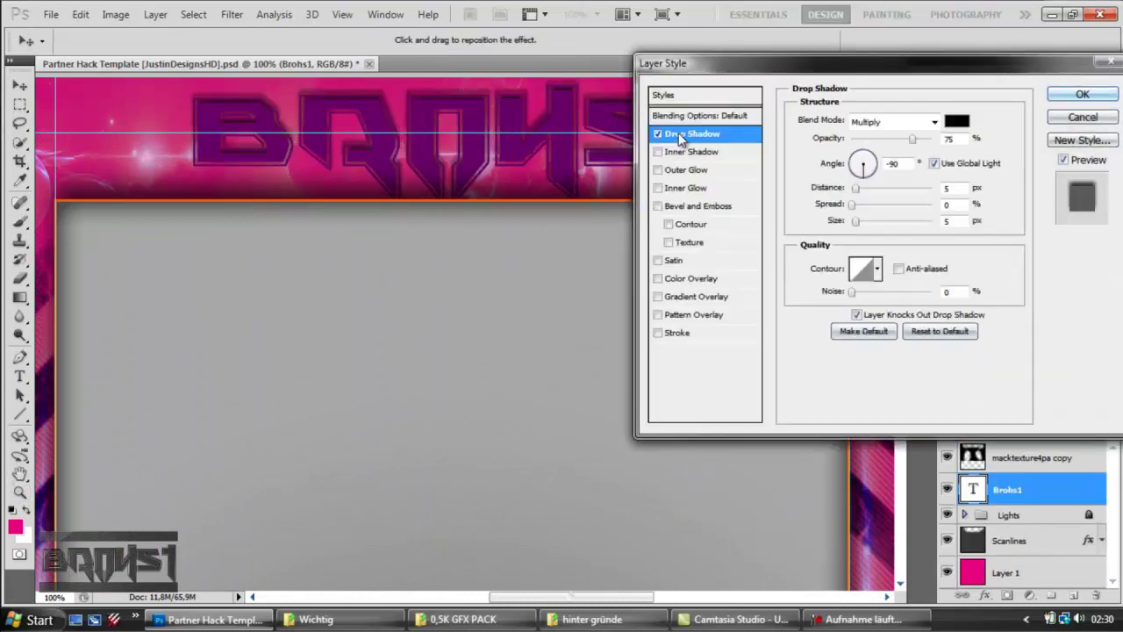
pyautogui.click(861, 156)
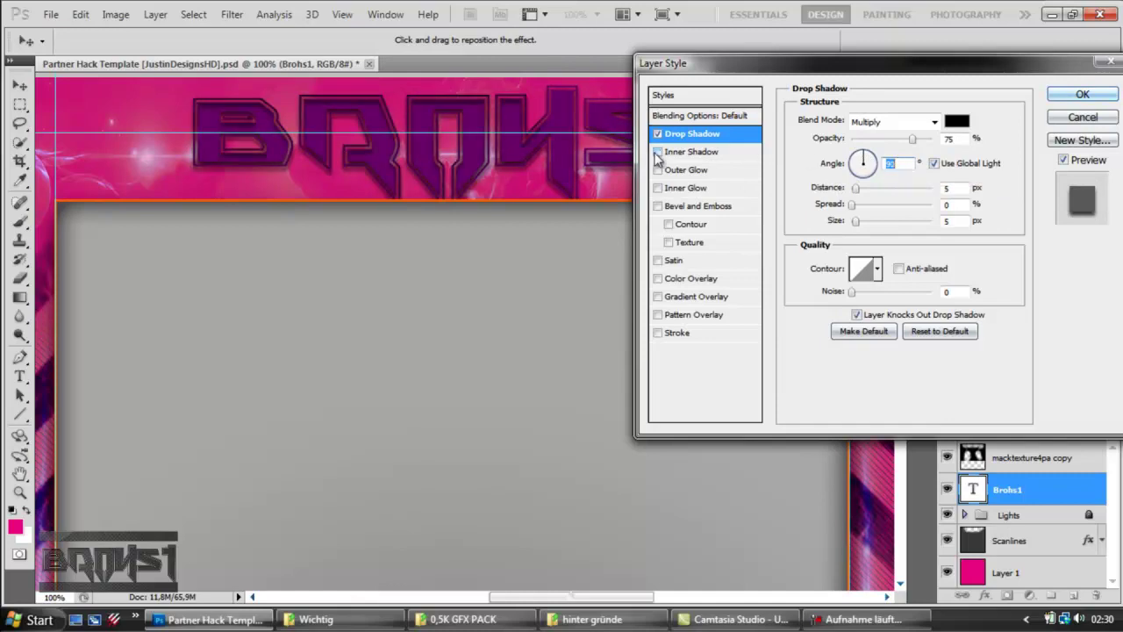
# Step: Add a white inner glow to the Brohs1 title layer
pyautogui.click(658, 188)
pyautogui.click(677, 187)
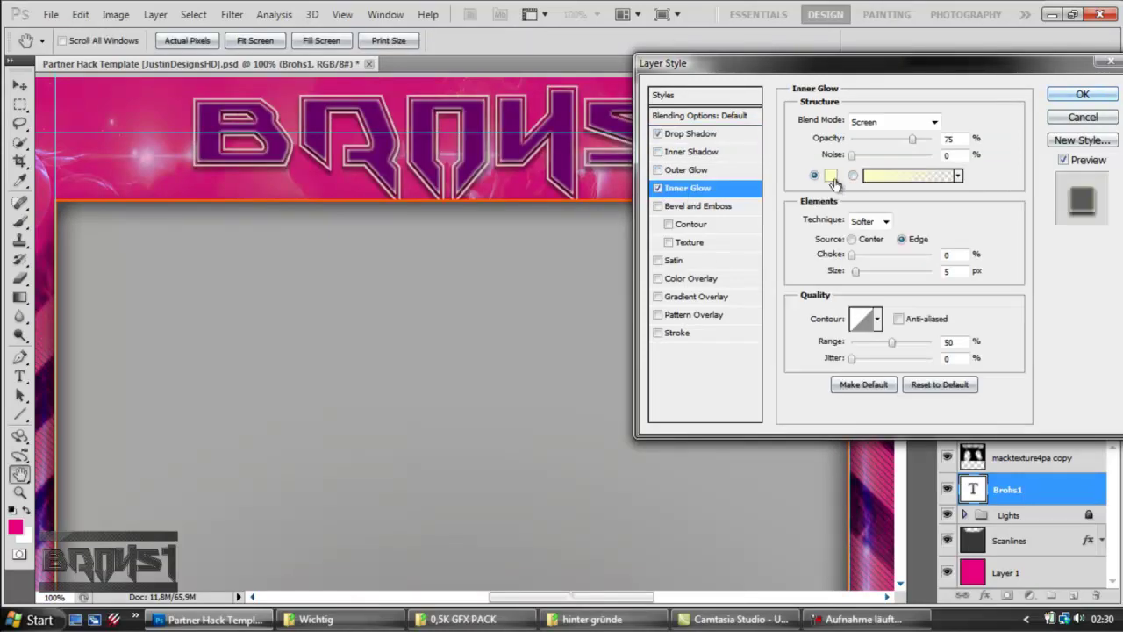
pyautogui.click(830, 175)
pyautogui.click(744, 110)
pyautogui.click(1074, 88)
# Step: Add a white outer glow with a size of 3 px to the Brohs1 title layer
pyautogui.click(693, 169)
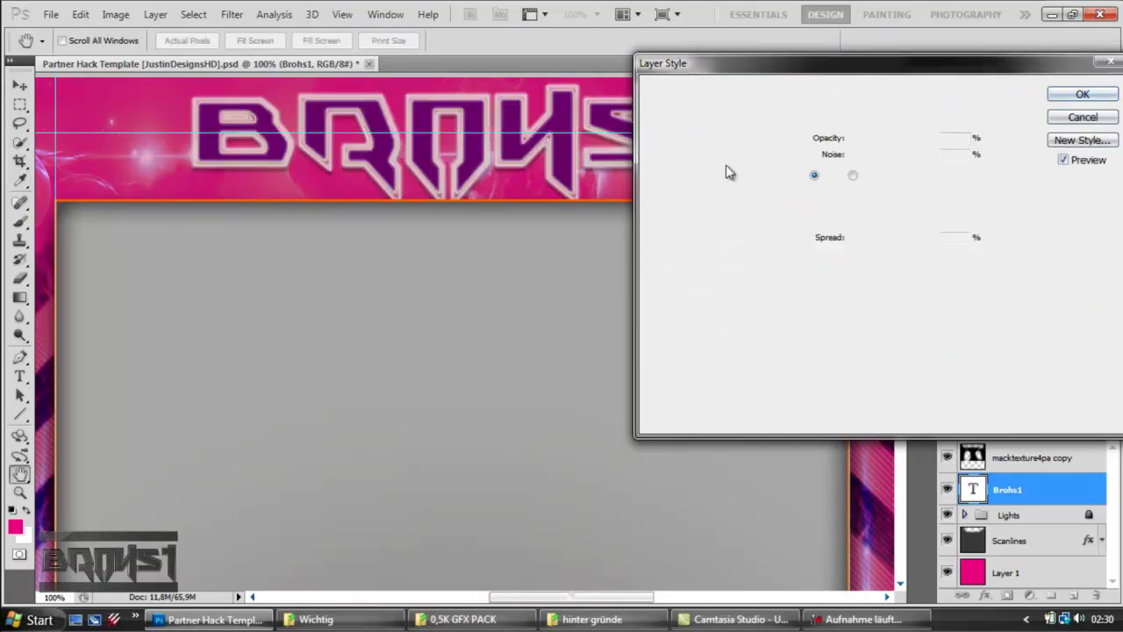
pyautogui.click(830, 175)
pyautogui.click(711, 101)
pyautogui.click(1074, 91)
pyautogui.moveTo(857, 257)
pyautogui.mouseDown()
pyautogui.moveTo(795, 221)
pyautogui.moveTo(854, 257)
pyautogui.mouseUp()
# Step: Try a gradient overlay and a pattern overlay on the Brohs1 title
pyautogui.click(658, 206)
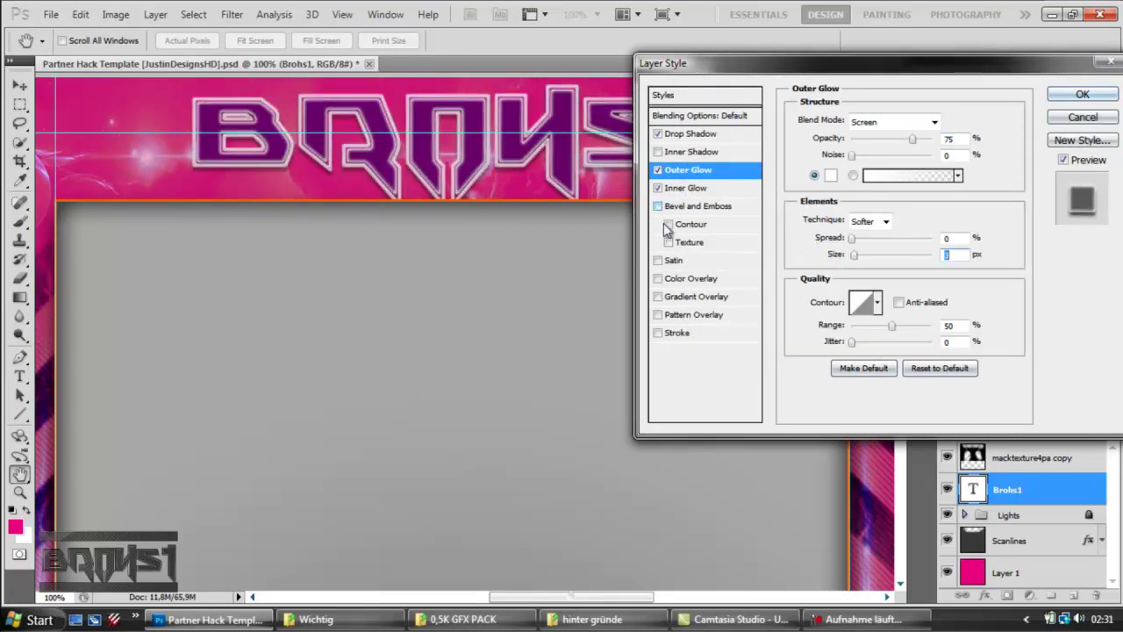
pyautogui.click(658, 299)
pyautogui.click(658, 298)
pyautogui.click(658, 316)
pyautogui.click(658, 315)
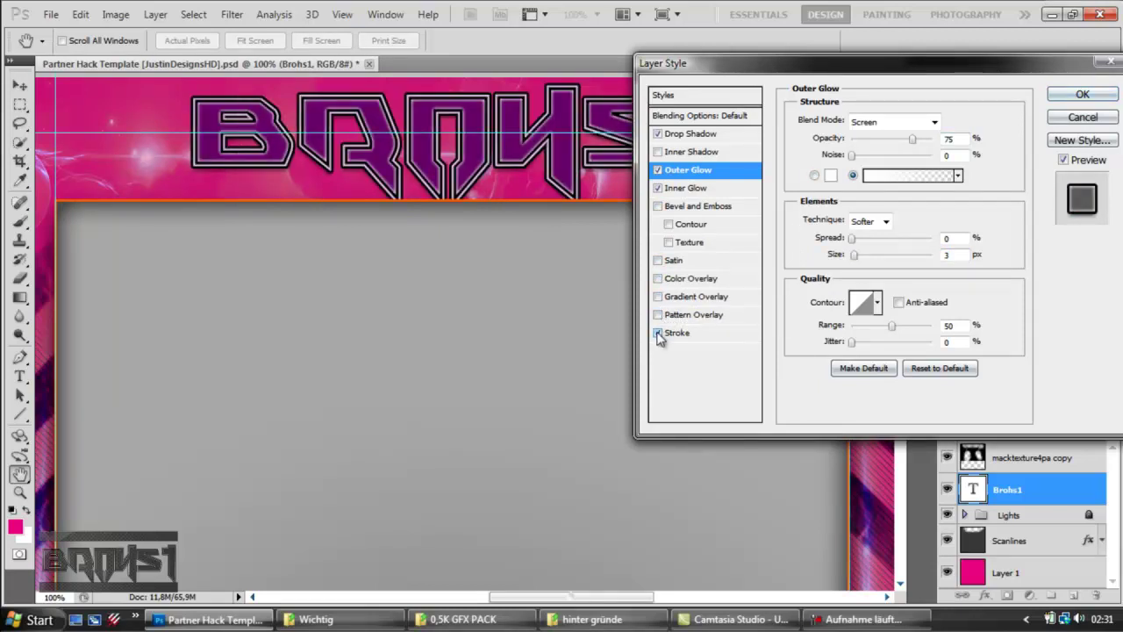
# Step: Try a 1 px black outside stroke around the Brohs1 title
pyautogui.click(674, 334)
pyautogui.moveTo(854, 120); pyautogui.dragTo(840, 125)
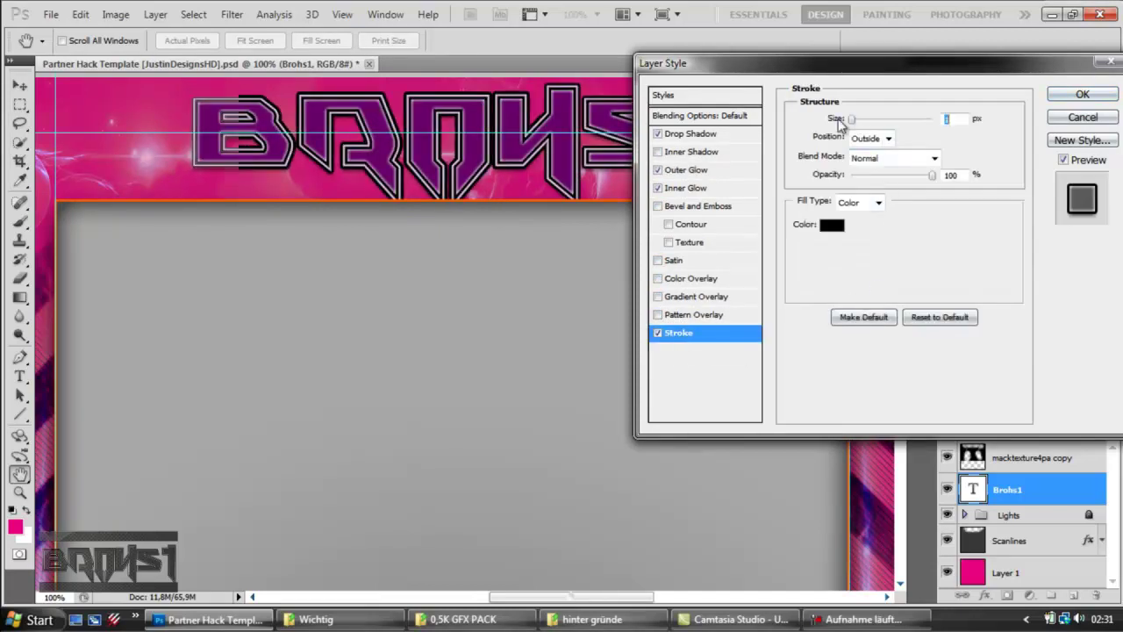
pyautogui.click(658, 332)
# Step: Apply the layer style to the Brohs1 title and show the whole template
pyautogui.click(1068, 95)
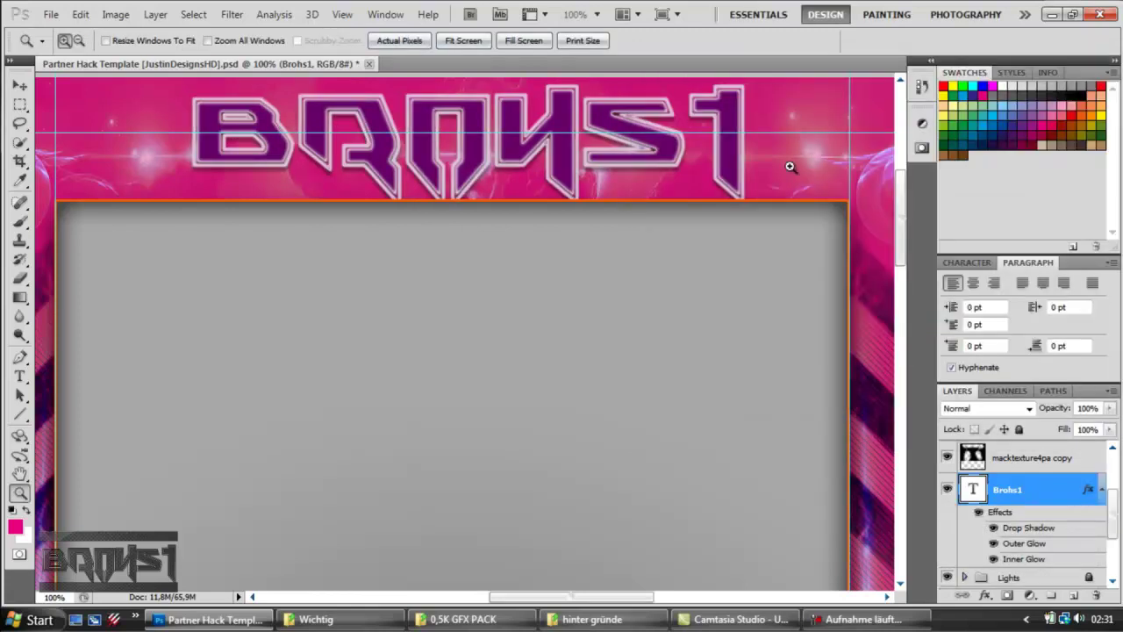
pyautogui.scroll(-1, 644, 193)
pyautogui.click(464, 40)
pyautogui.press('v')
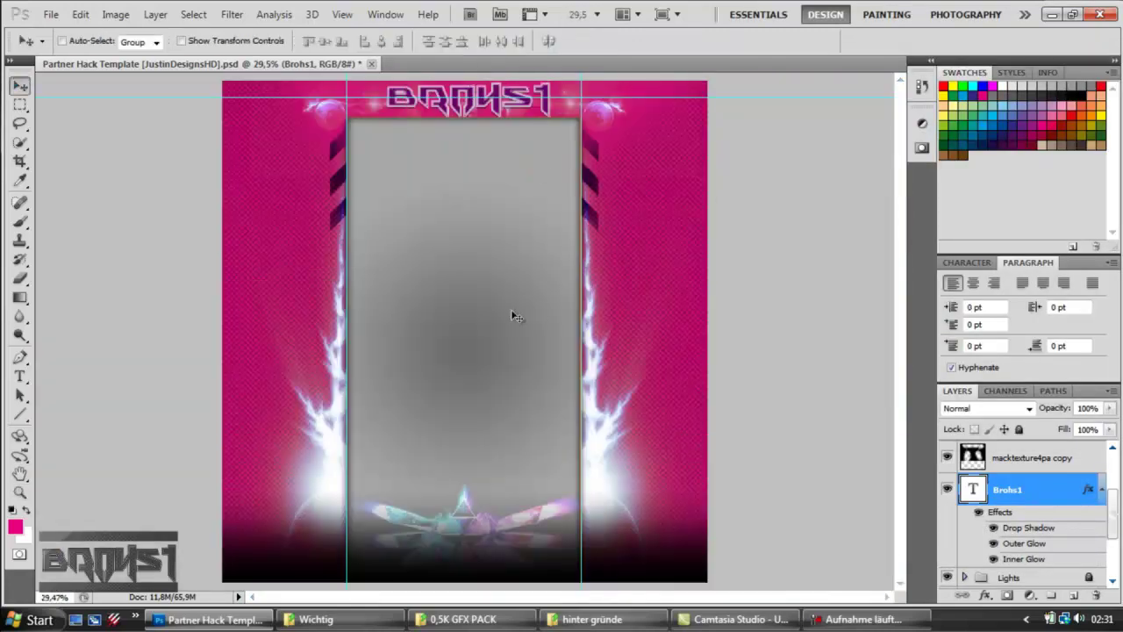